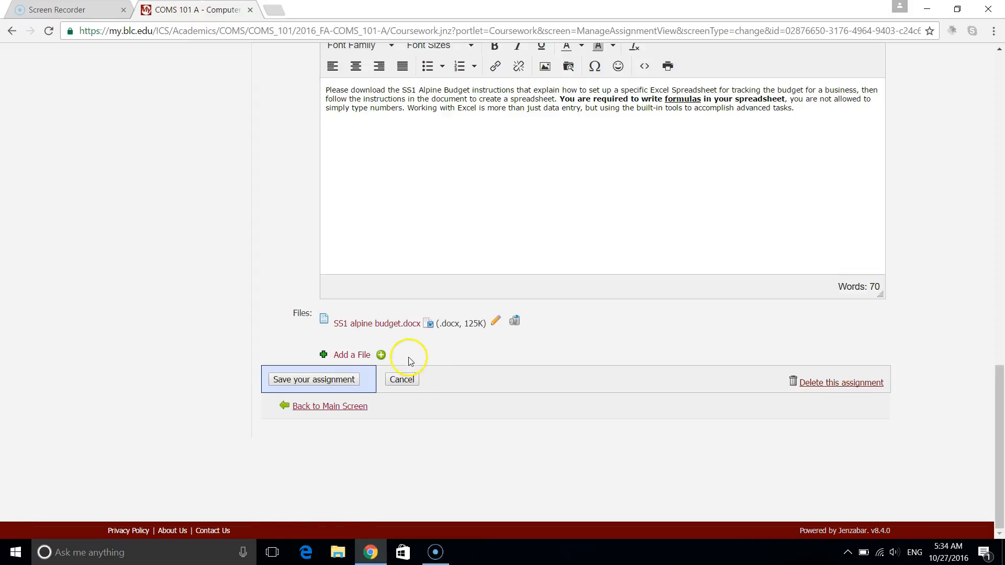
# Download the assignment file SS1 alpine budget.docx and open it in Word with editing enabled
pyautogui.click(388, 325)
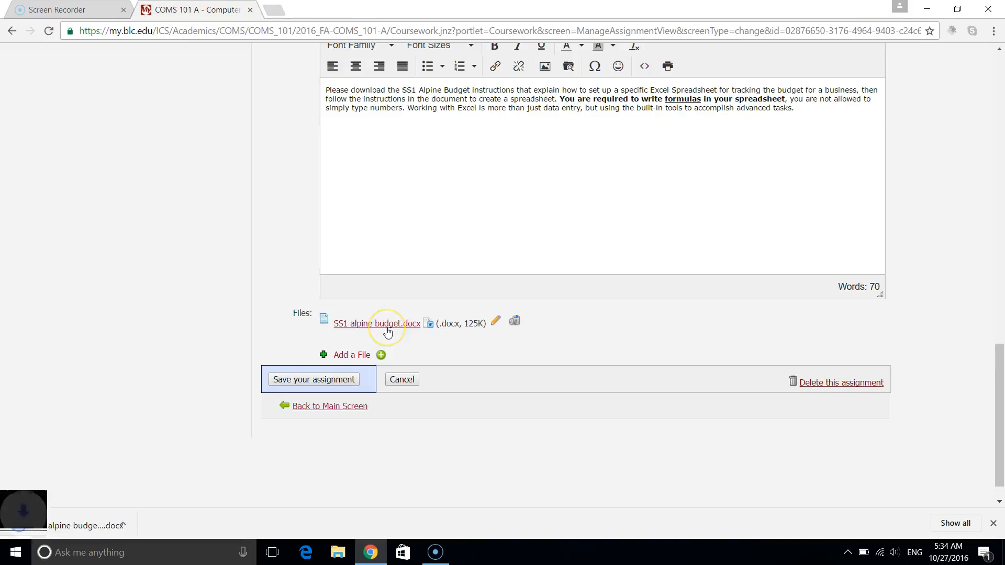
pyautogui.click(113, 527)
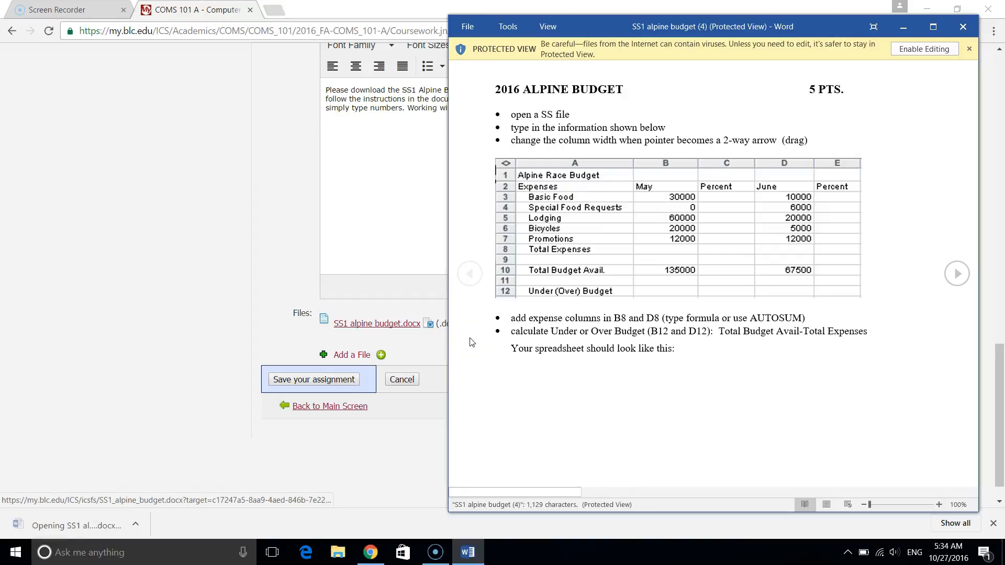
pyautogui.click(937, 51)
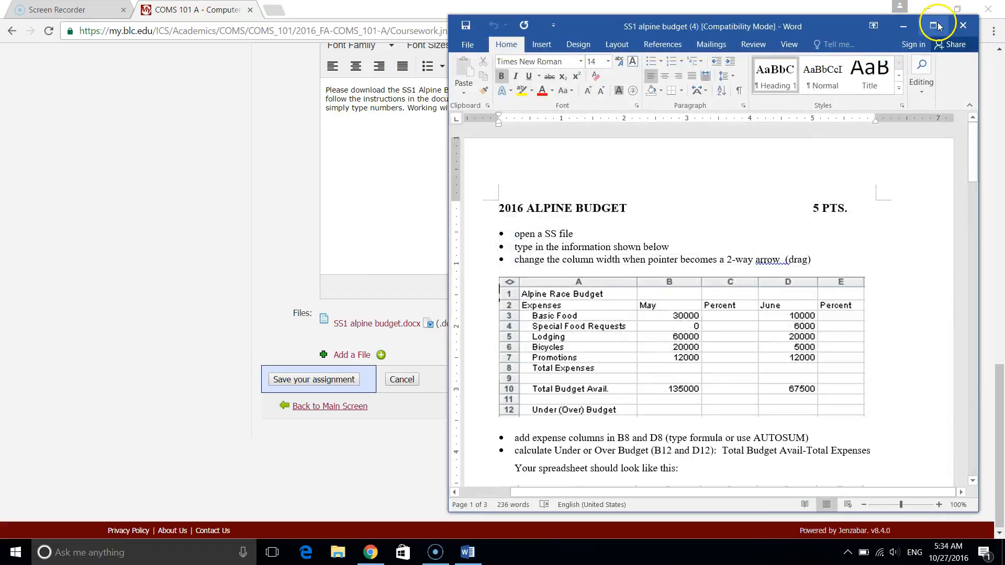
pyautogui.click(933, 25)
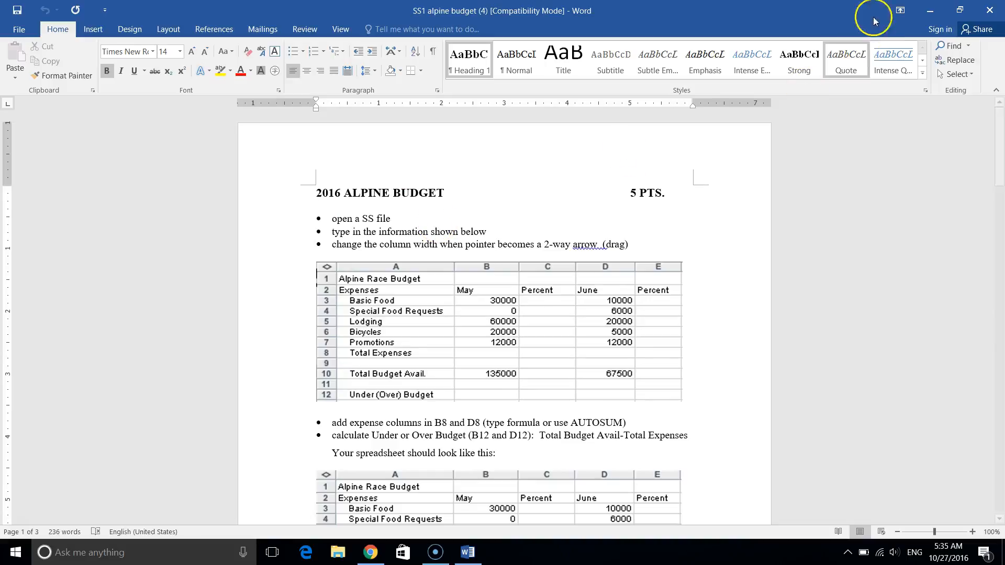
pyautogui.click(959, 10)
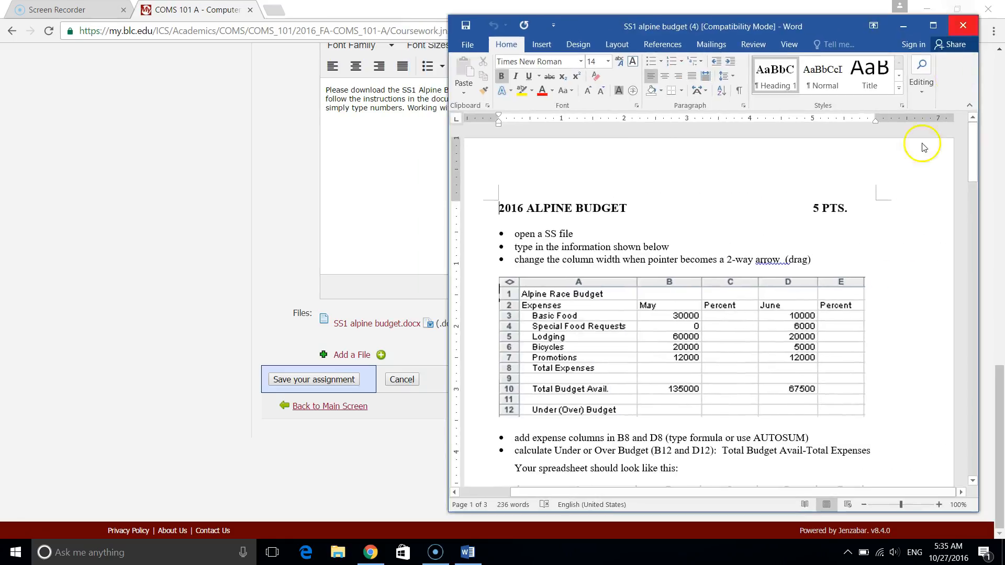
# Launch Excel beside the Word instructions and create a blank workbook
pyautogui.click(168, 548)
pyautogui.write('ex')
pyautogui.click(152, 245)
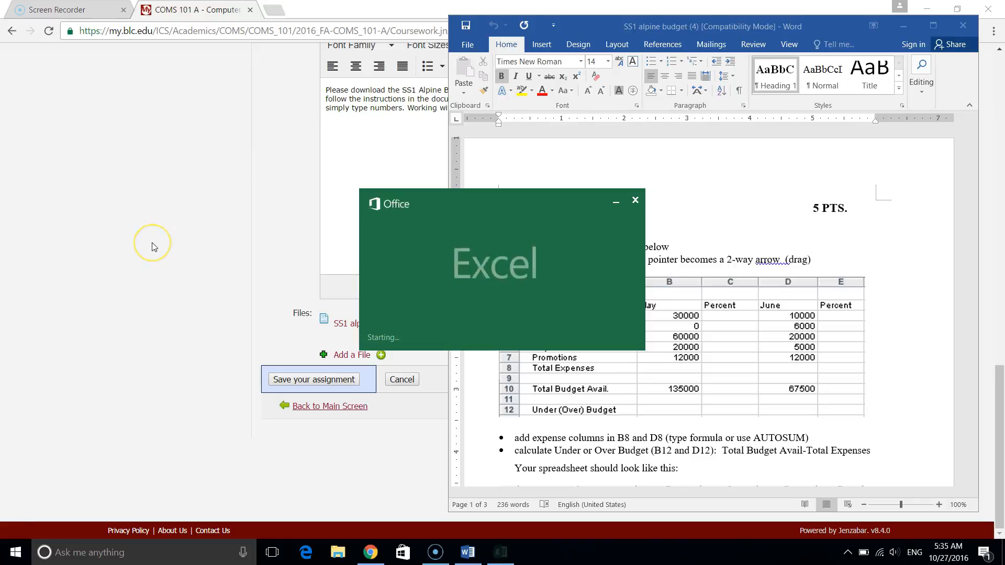
pyautogui.moveTo(249, 100); pyautogui.dragTo(249, 1)
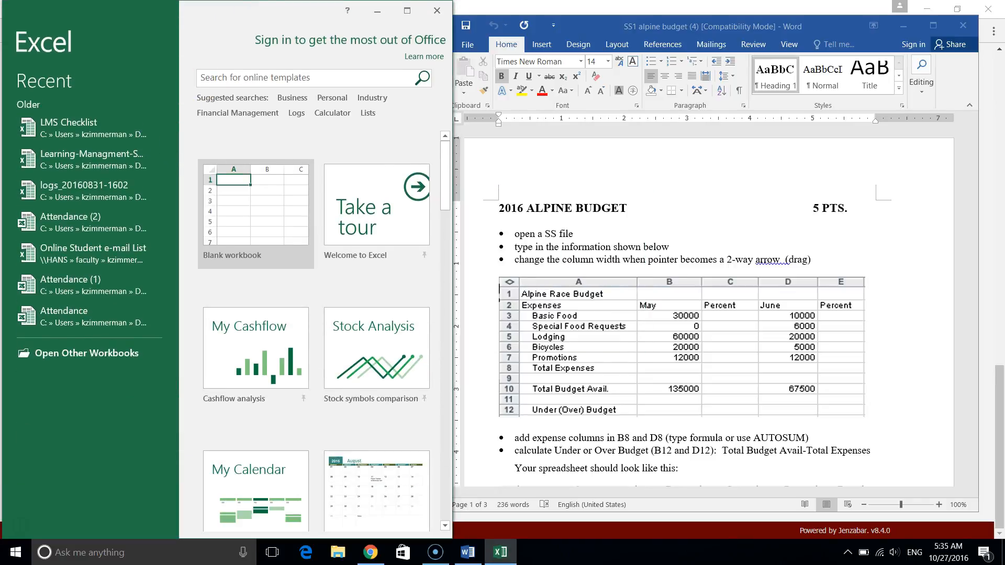
pyautogui.click(267, 212)
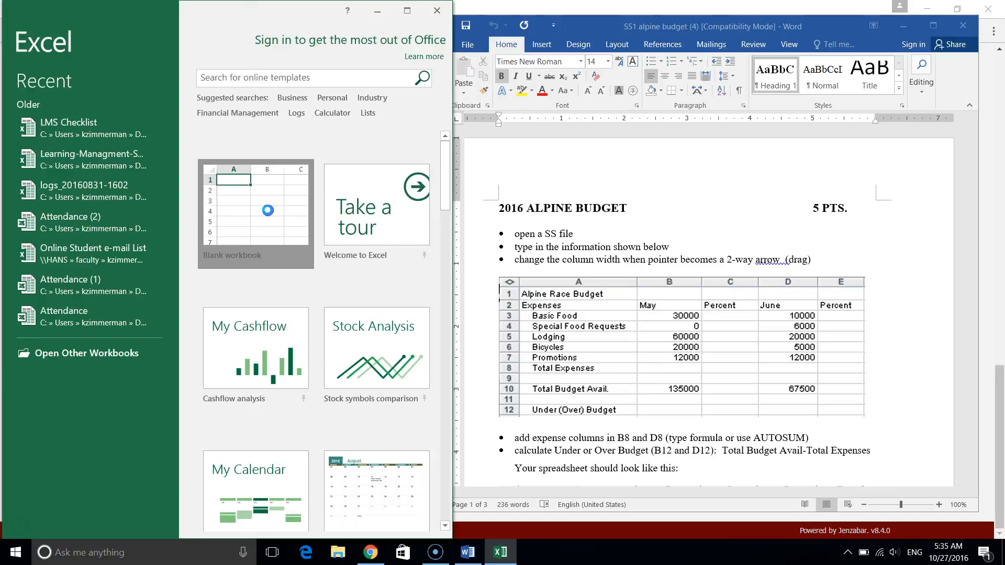
pyautogui.click(267, 209)
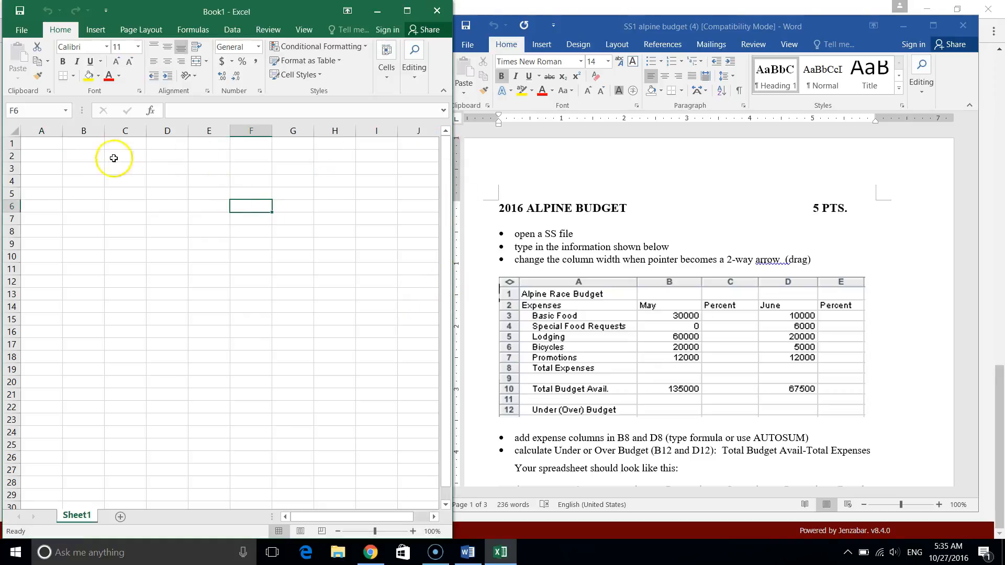
pyautogui.click(407, 10)
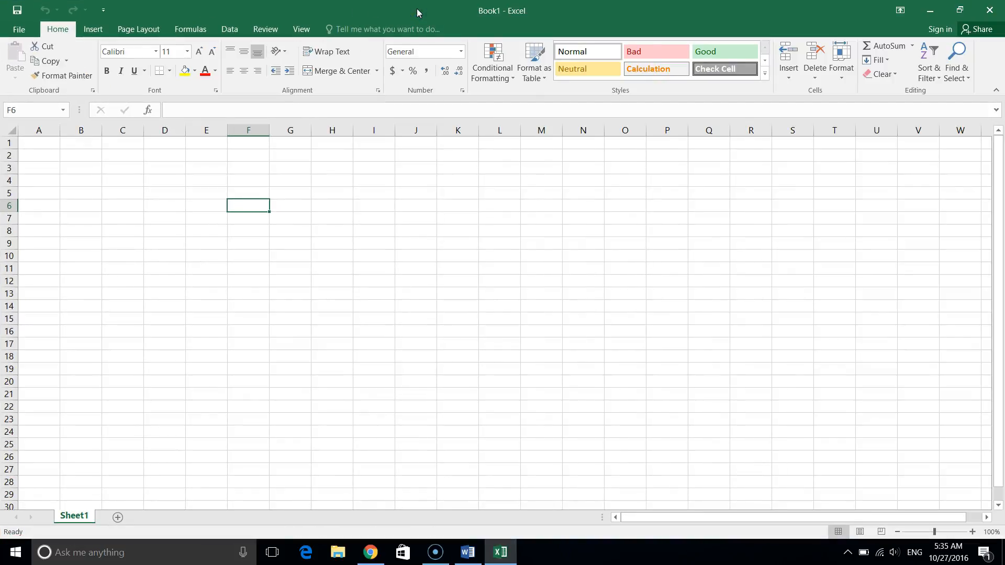
pyautogui.click(46, 142)
pyautogui.click(240, 214)
pyautogui.click(388, 177)
pyautogui.click(556, 176)
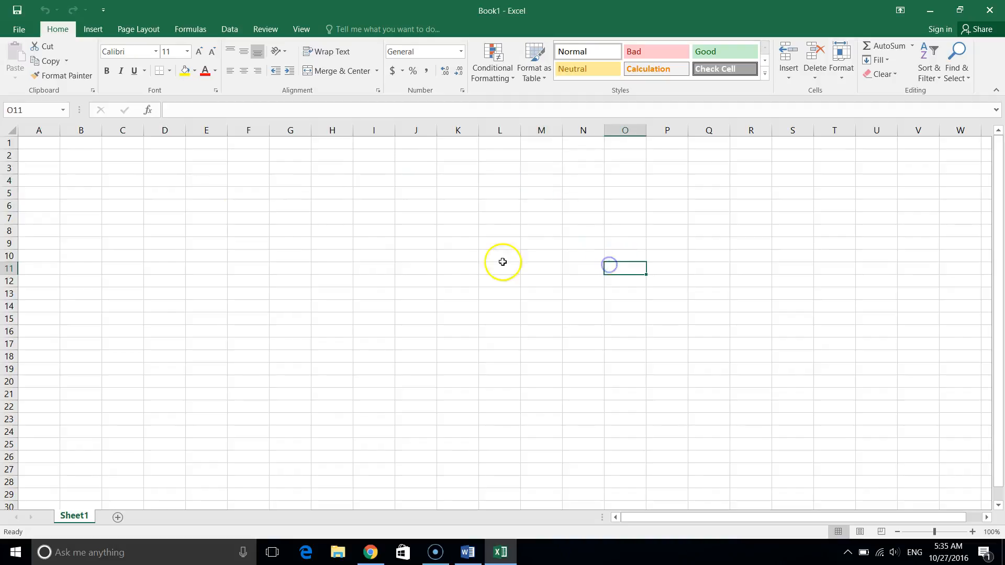
pyautogui.click(438, 274)
pyautogui.click(142, 234)
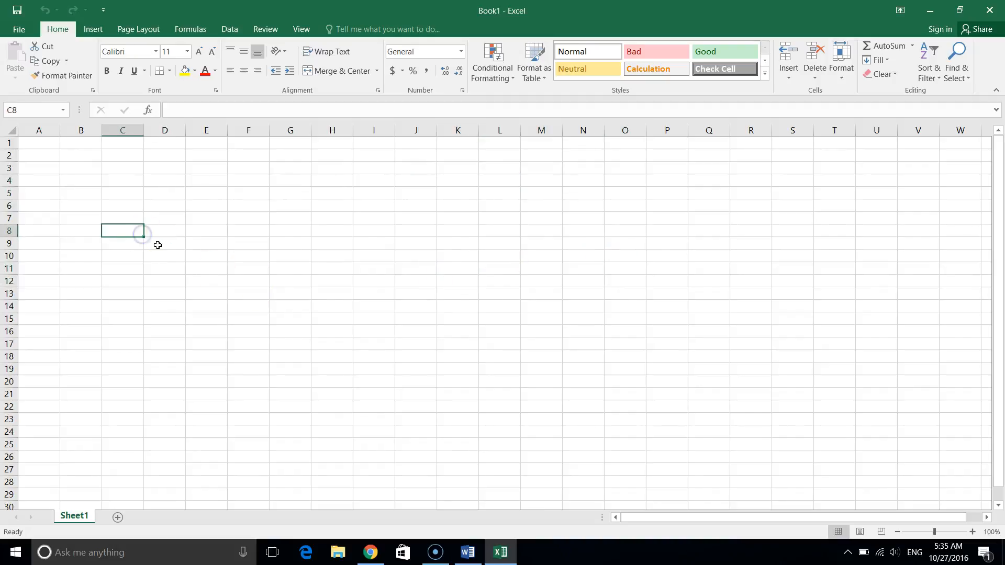
pyautogui.click(215, 271)
pyautogui.click(359, 216)
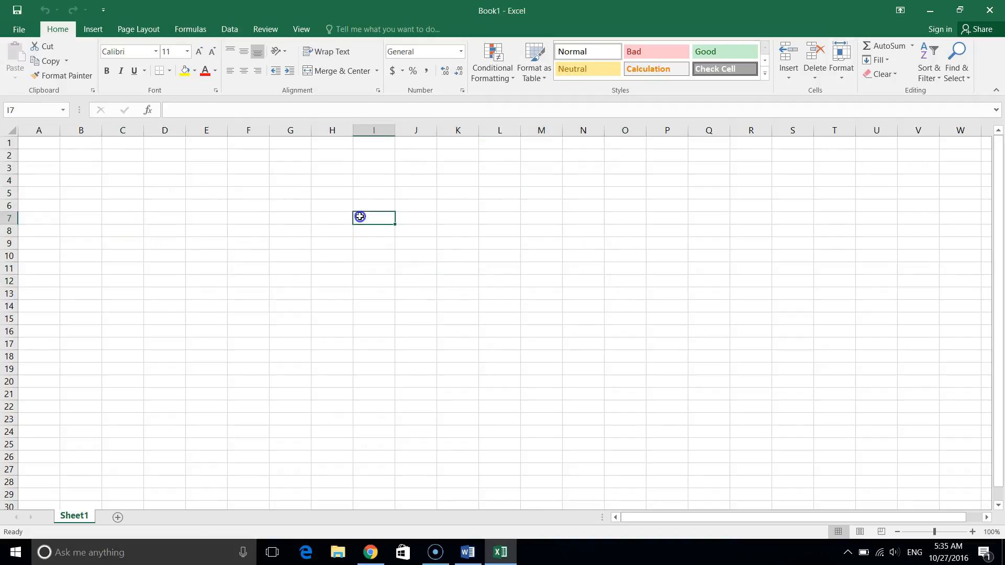
pyautogui.click(205, 180)
pyautogui.click(99, 268)
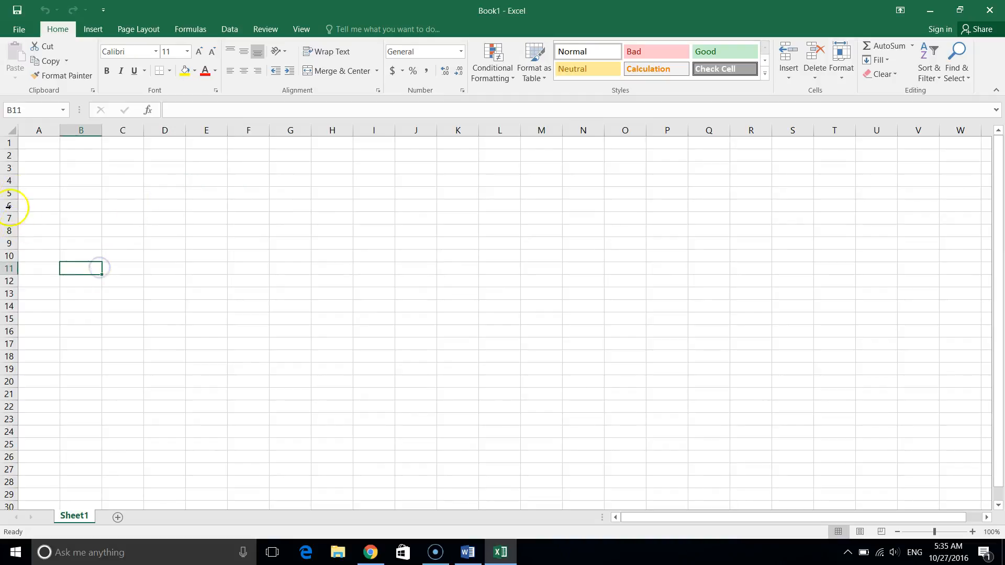
pyautogui.click(238, 227)
pyautogui.click(178, 196)
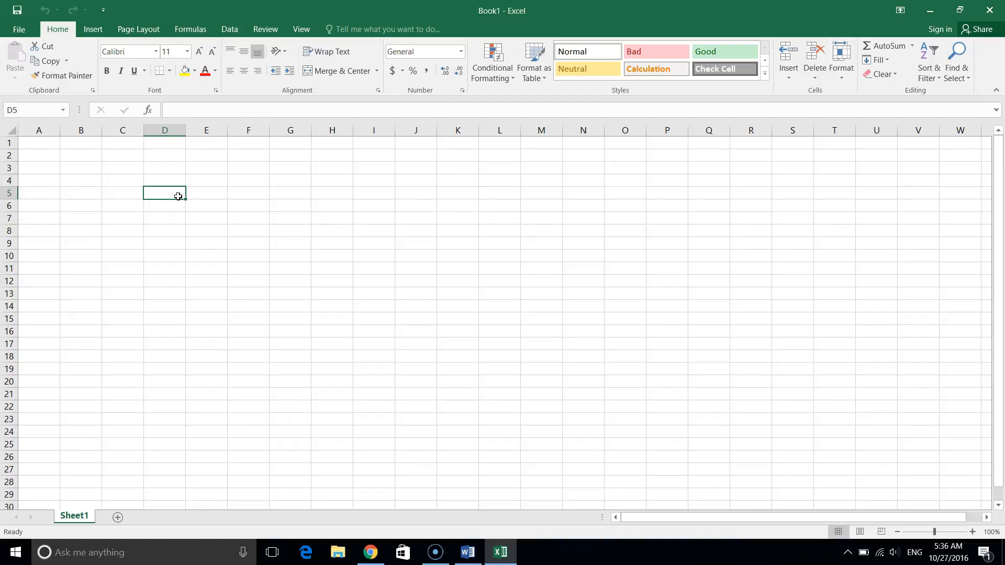
pyautogui.click(506, 232)
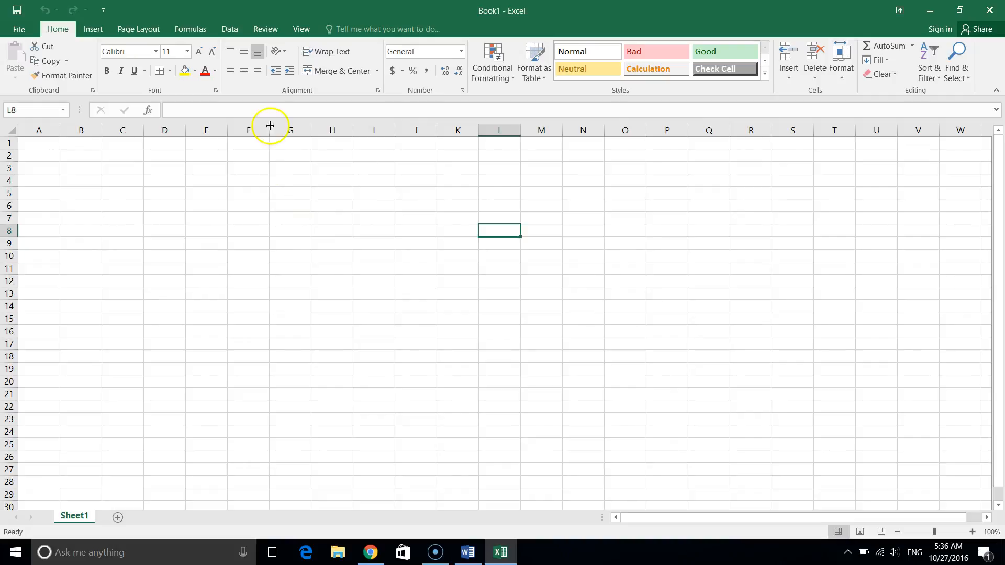
pyautogui.click(295, 165)
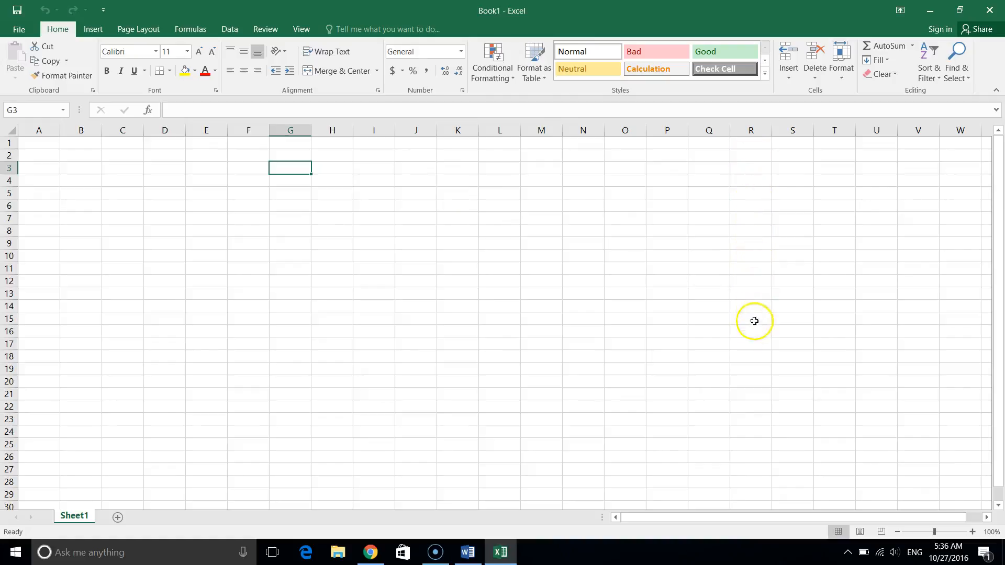
pyautogui.click(754, 365)
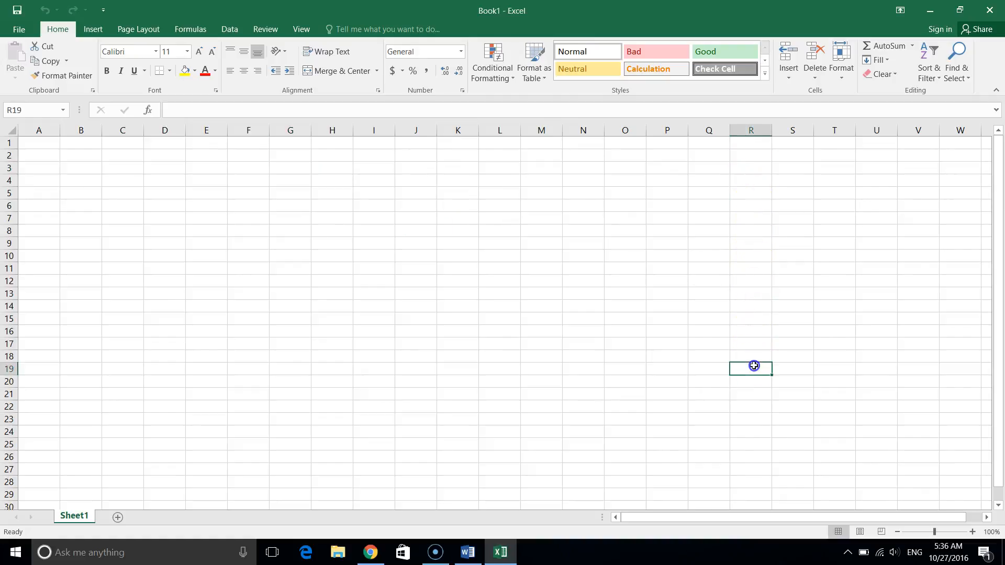
pyautogui.click(751, 384)
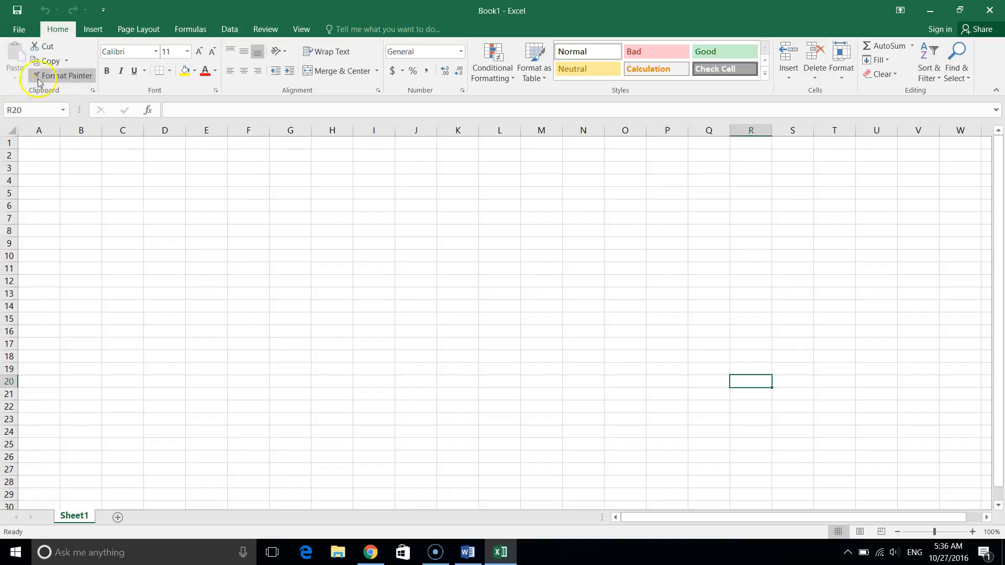
pyautogui.click(543, 354)
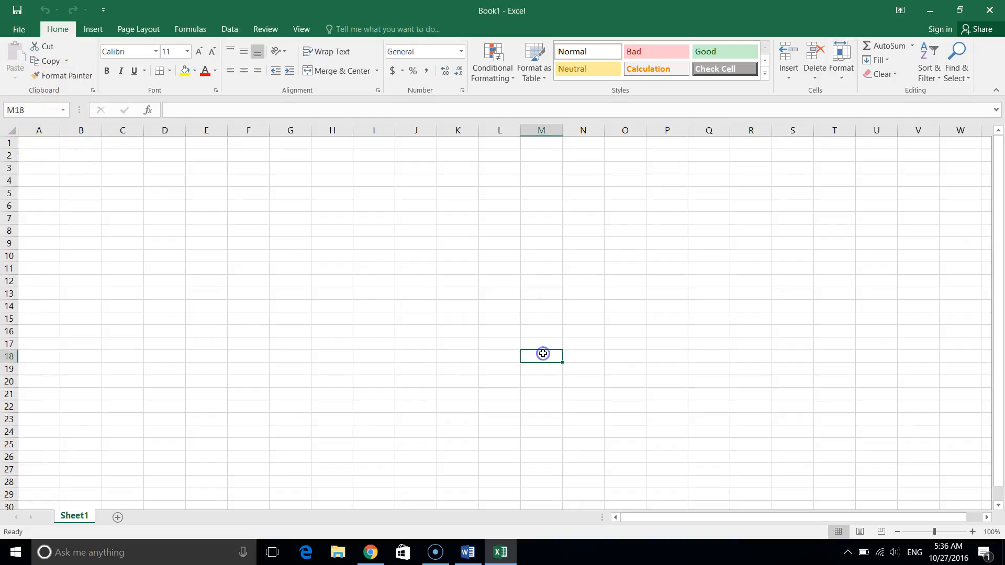
pyautogui.click(666, 288)
pyautogui.click(411, 231)
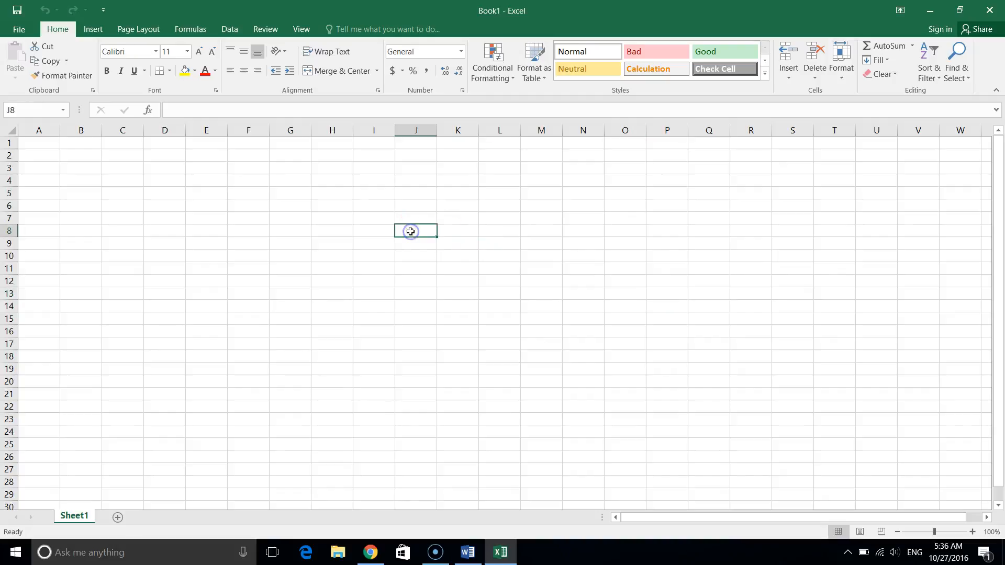
pyautogui.click(324, 259)
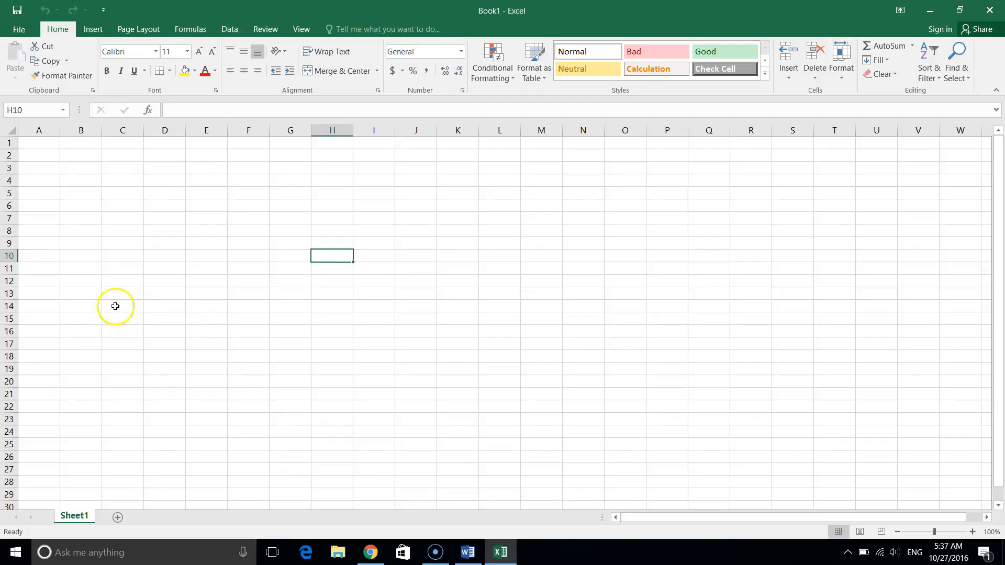
pyautogui.click(79, 167)
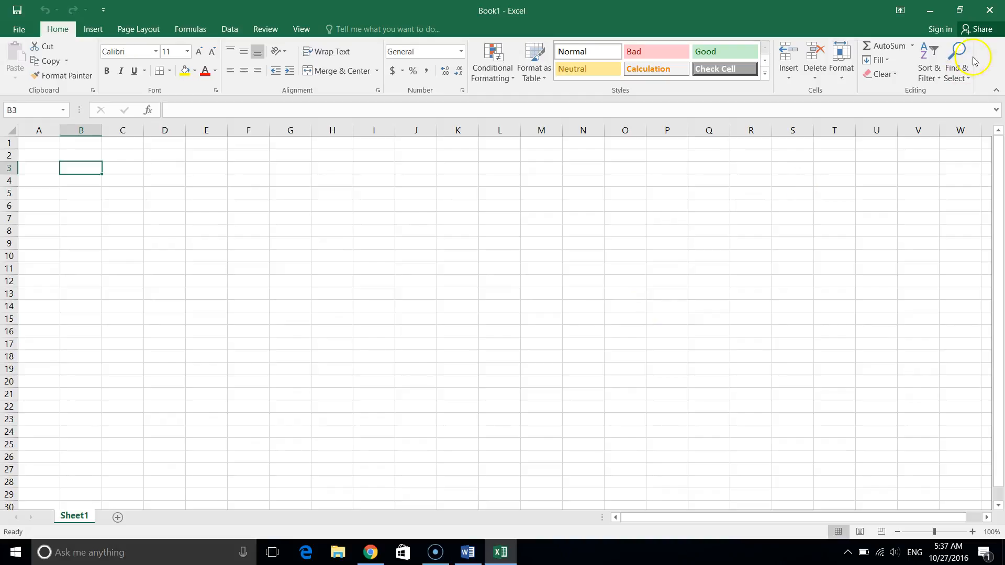
# Arrange the Excel workbook and the Word instructions side by side at the upper edge of the screen
pyautogui.click(960, 10)
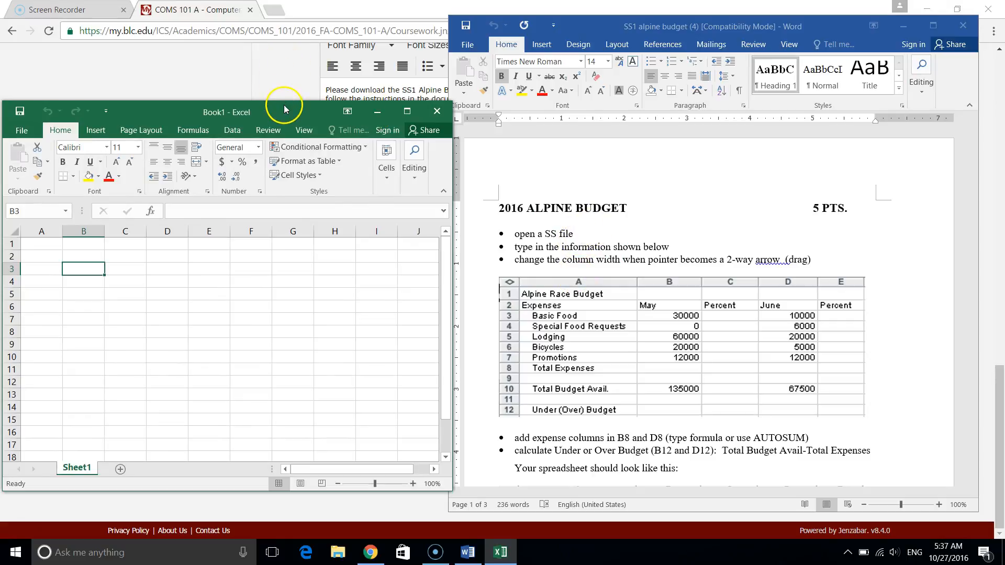
pyautogui.moveTo(281, 100); pyautogui.dragTo(282, 1)
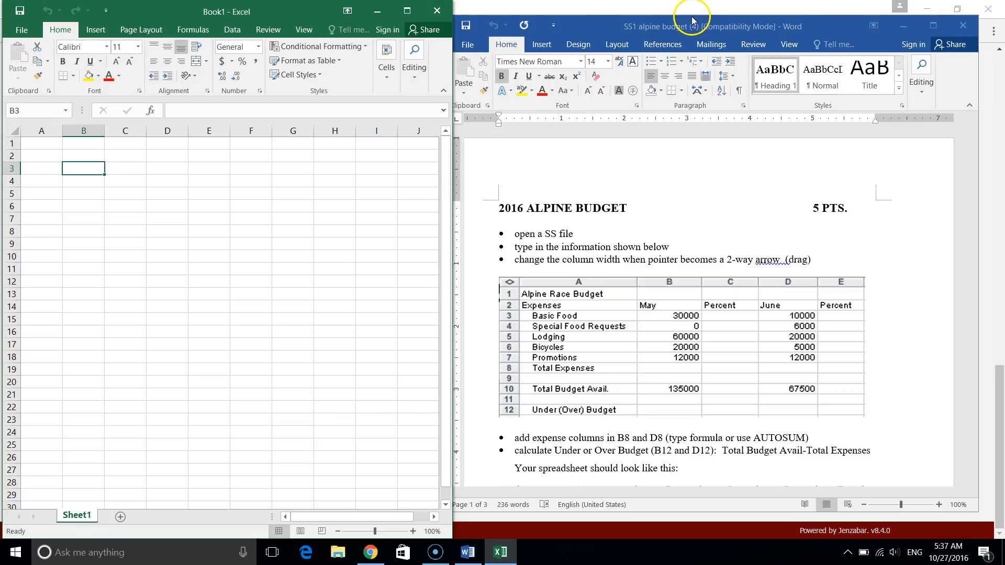
pyautogui.moveTo(691, 21); pyautogui.dragTo(691, 1)
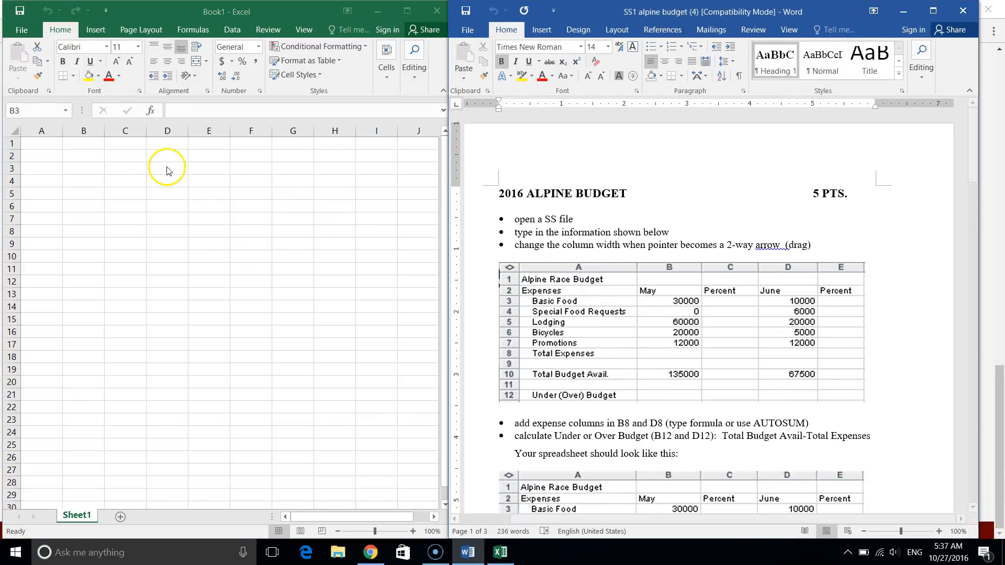
# Enter the title "Alpine Race Budget" in cell A1
pyautogui.click(36, 148)
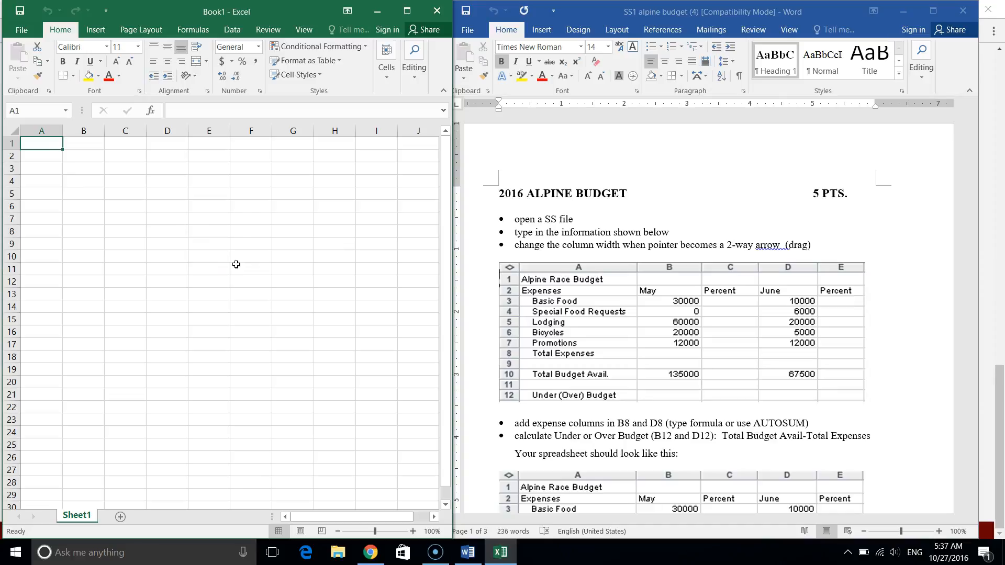
pyautogui.write('Alpine')
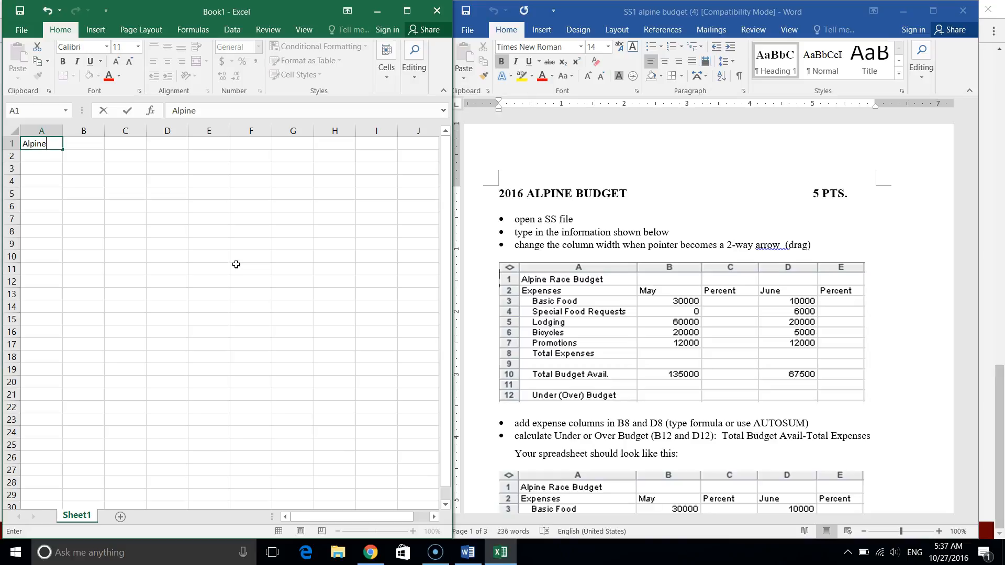
pyautogui.write(' Ra')
pyautogui.write('Budget')
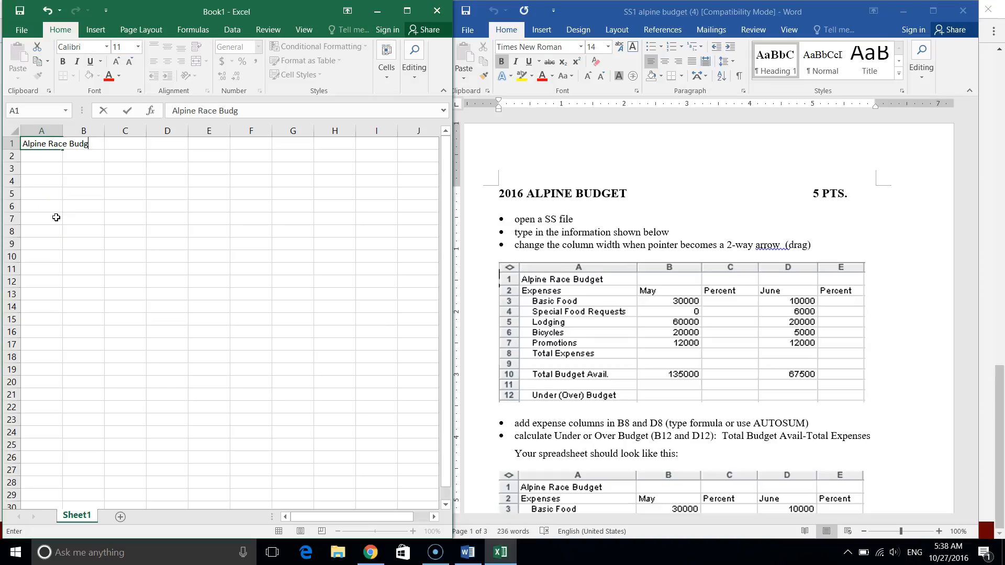
pyautogui.press('Return')
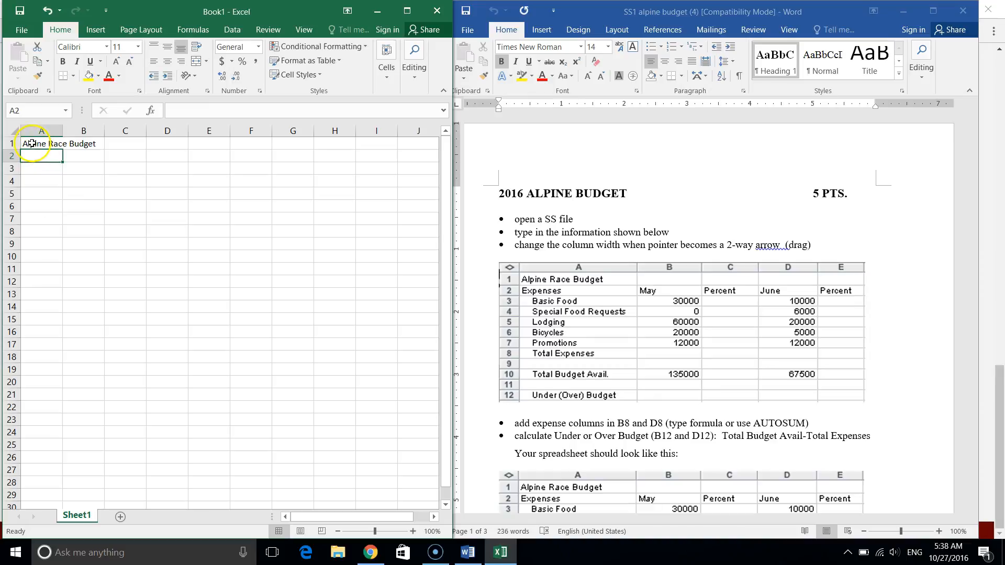
# Enter "Budget" in cell B1, next to the title
pyautogui.click(77, 144)
pyautogui.write('Budget')
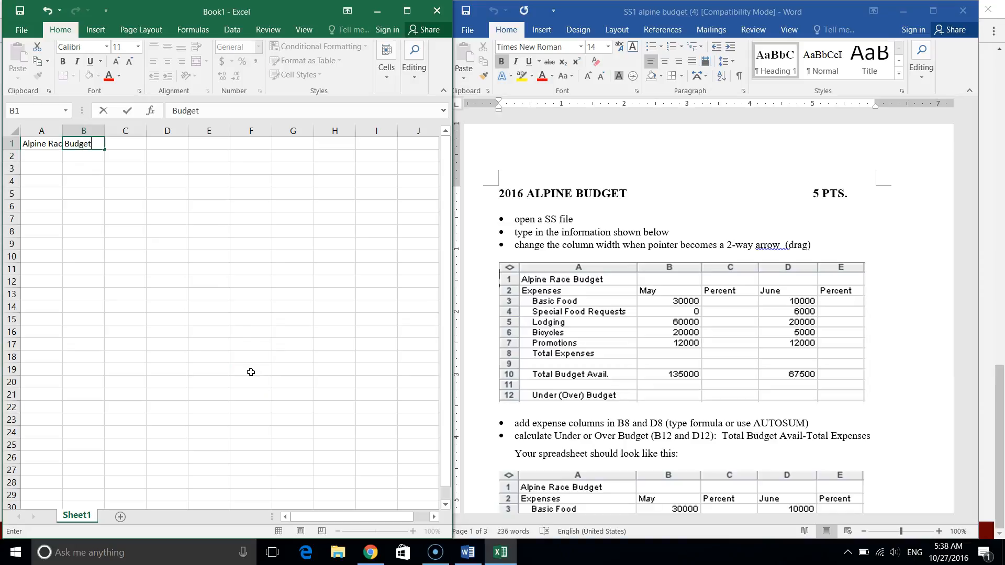
pyautogui.press('Return')
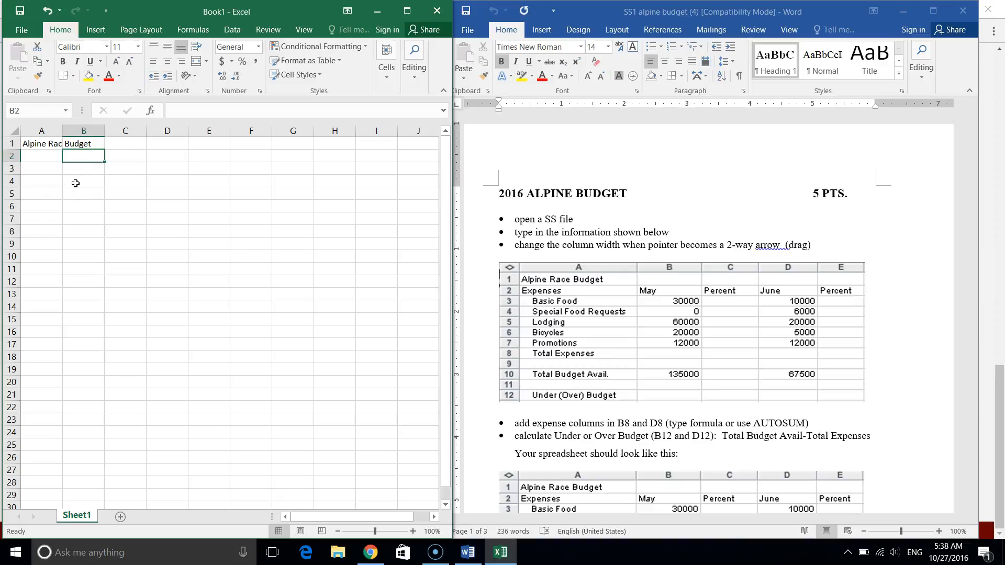
# Compare the full stored contents of cells A1 and B1
pyautogui.click(46, 142)
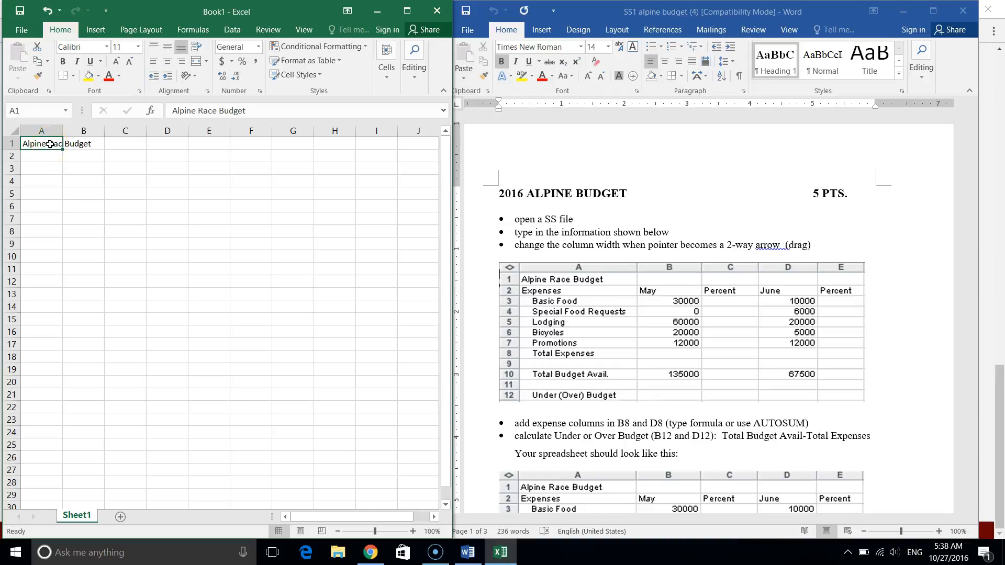
pyautogui.press('Right')
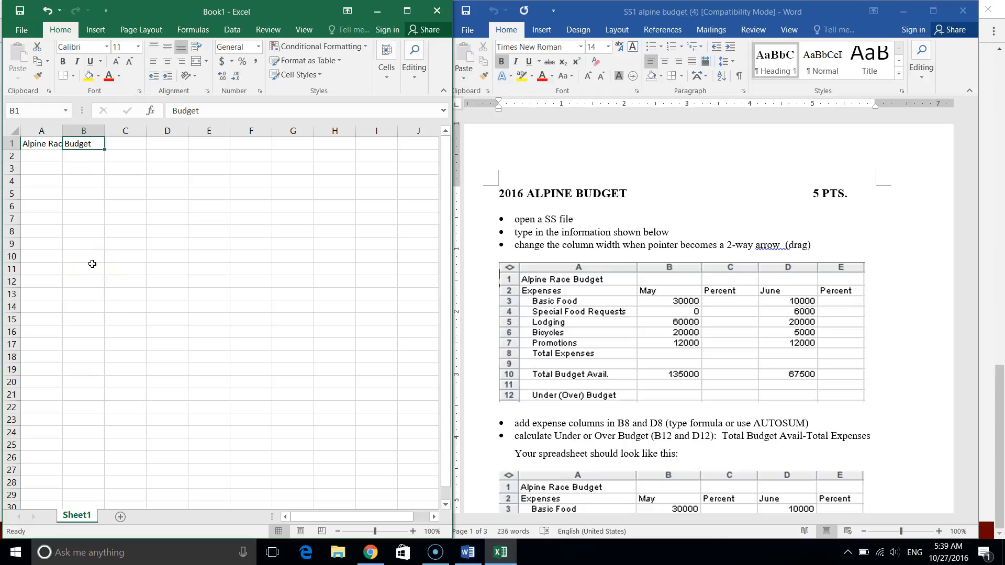
pyautogui.click(28, 143)
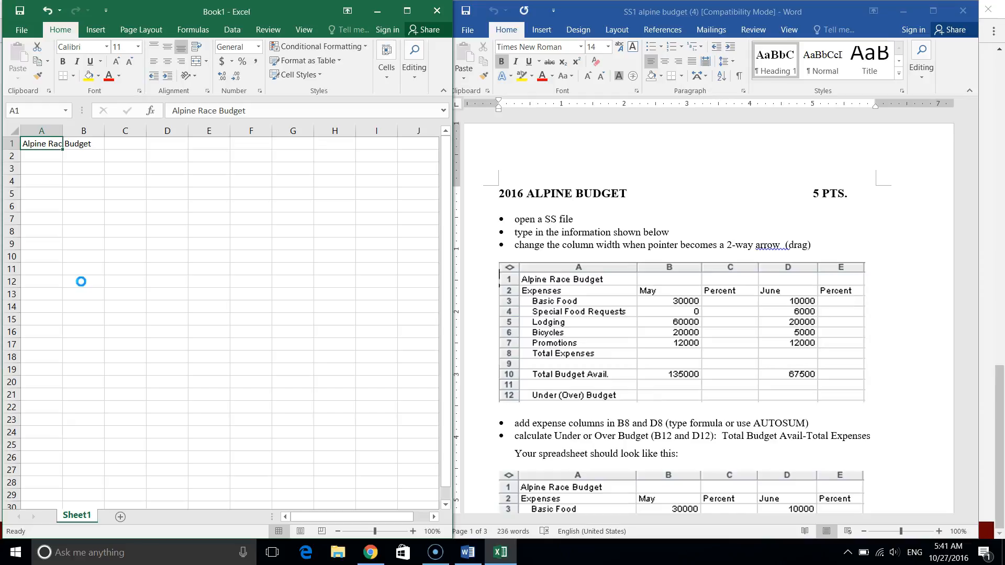
# Clear the extra "Budget" entry from cell B1, keeping the full title in A1
pyautogui.press('Right')
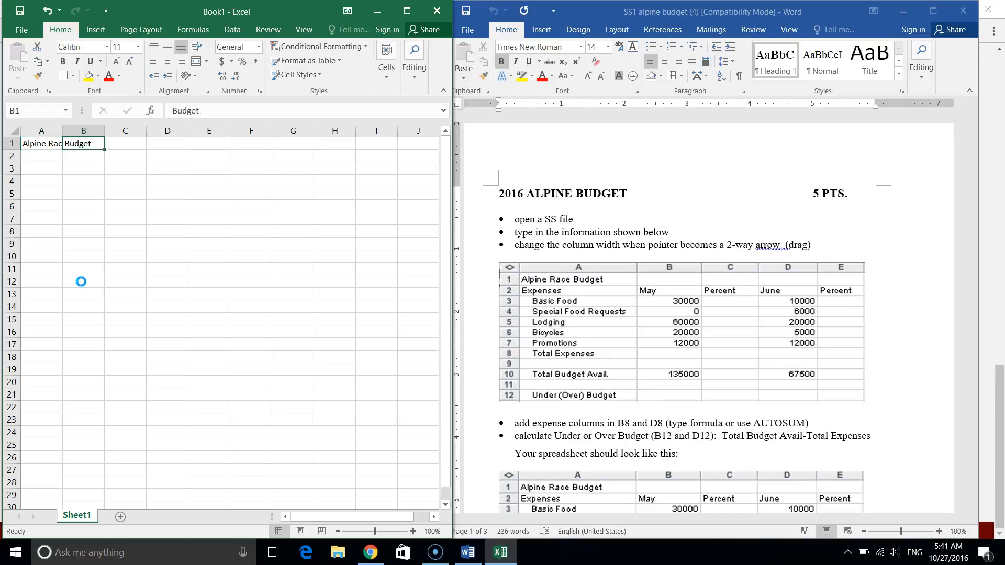
pyautogui.press('Delete')
pyautogui.press('Return')
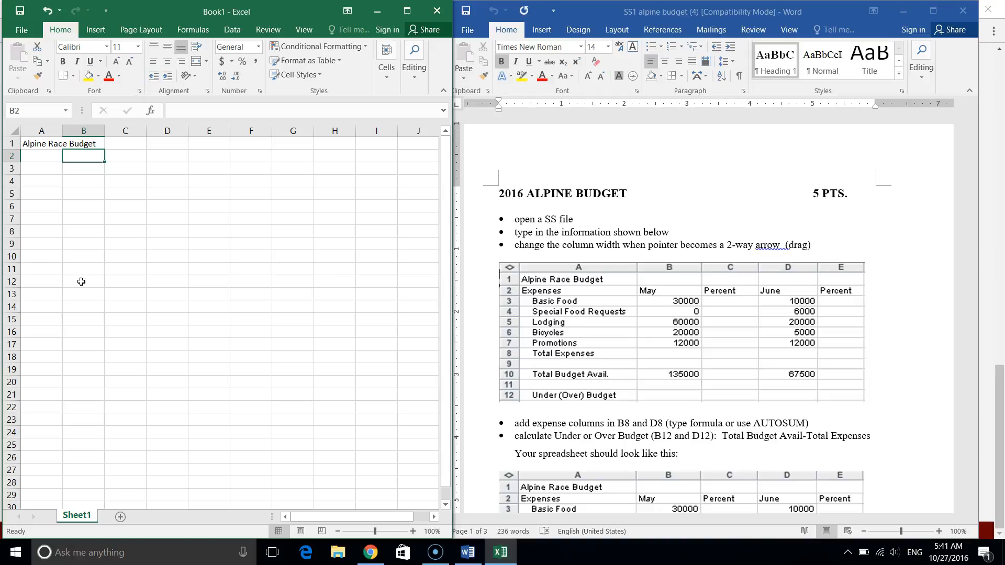
pyautogui.press('Left')
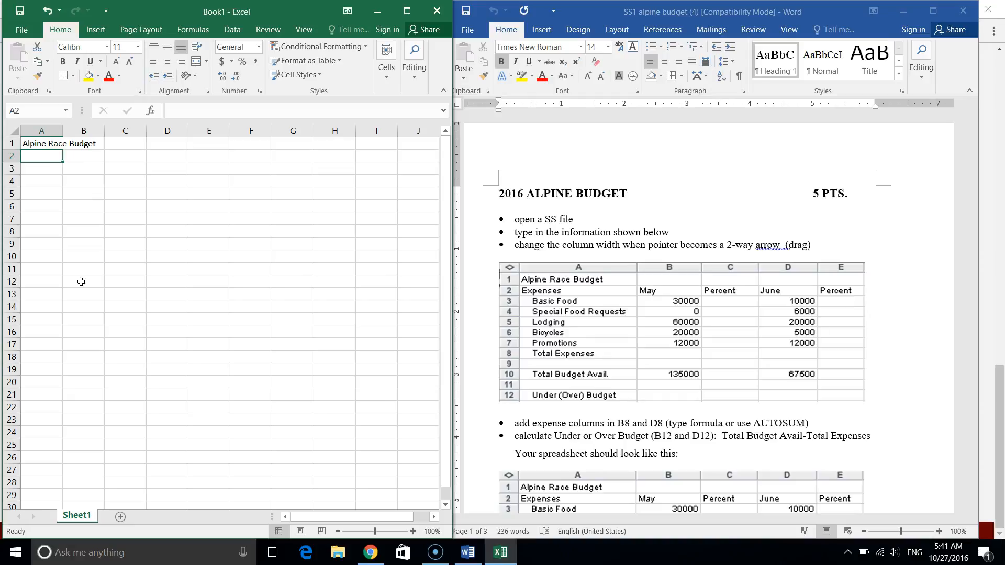
pyautogui.press('Down')
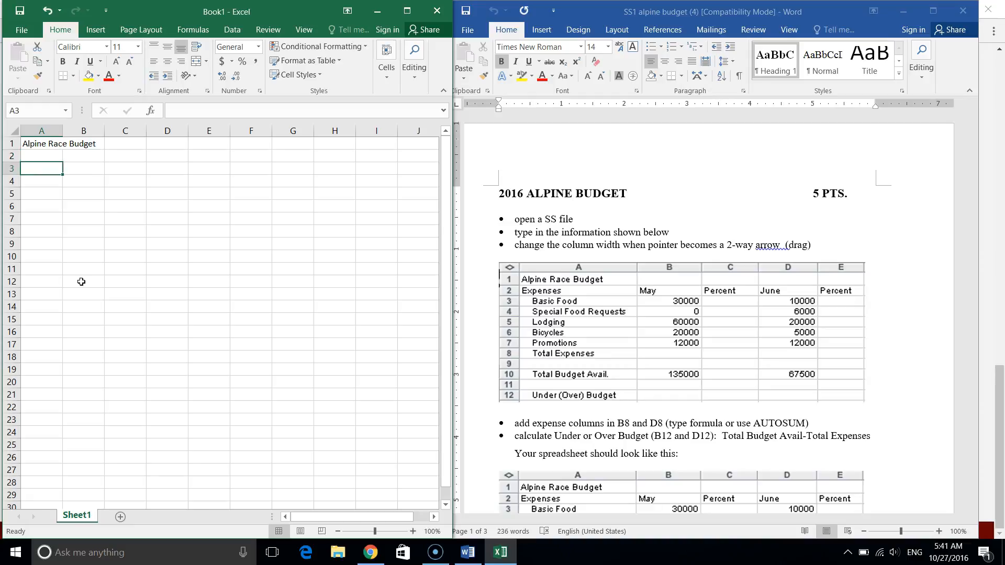
pyautogui.press('Right')
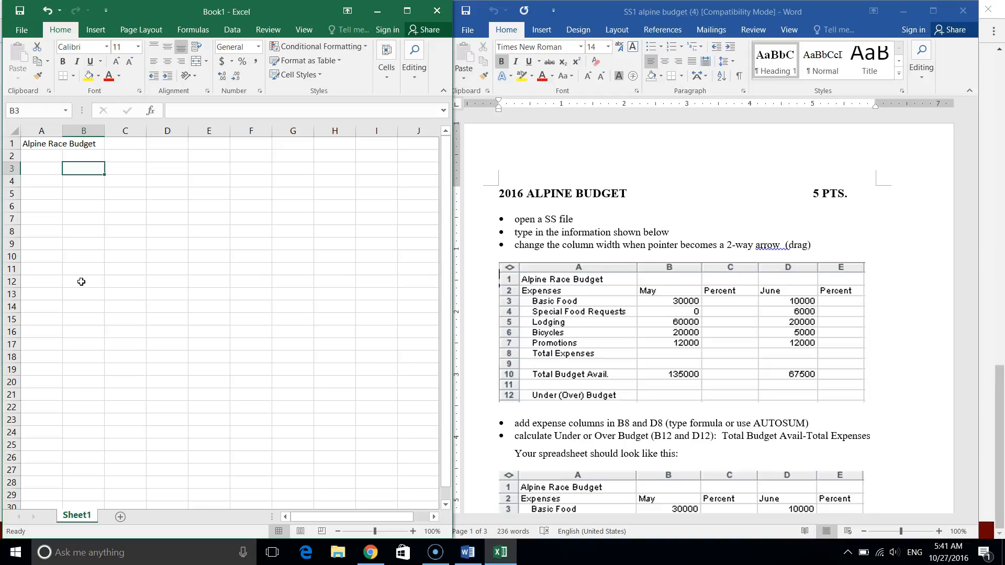
pyautogui.press('Left')
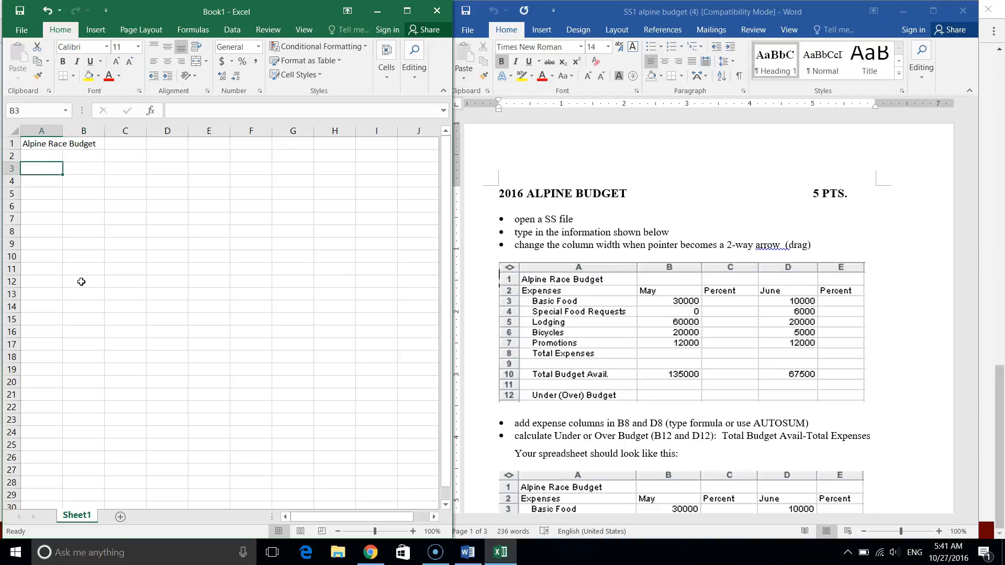
pyautogui.press('Up')
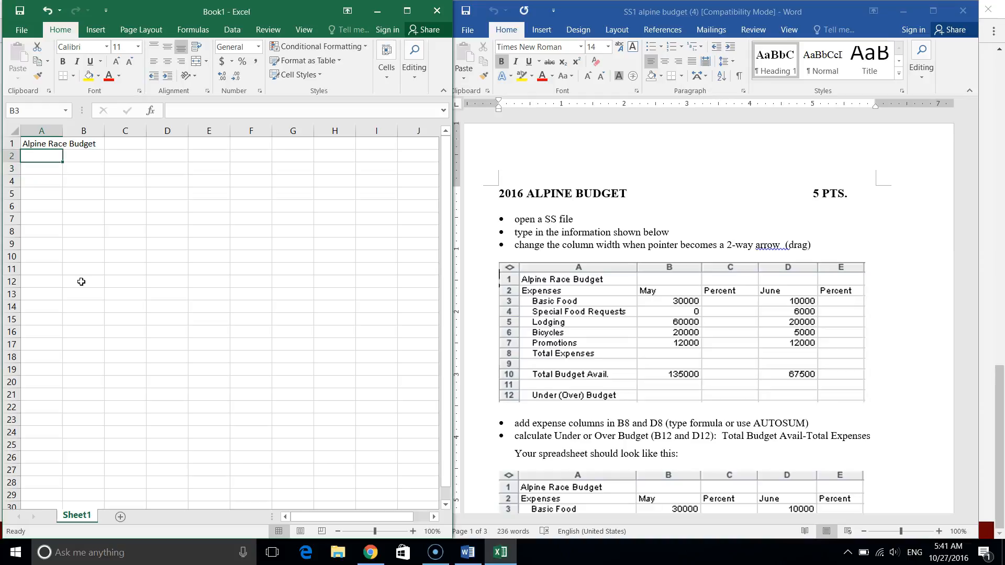
pyautogui.press('Right')
pyautogui.press('Right')
pyautogui.press('Right')
pyautogui.press('Down')
pyautogui.press('Down')
pyautogui.press('Left')
pyautogui.press('Left')
pyautogui.press('Up')
pyautogui.press('Right')
pyautogui.press('Up')
pyautogui.press('Left')
pyautogui.press('Left')
pyautogui.press('Down')
pyautogui.press('Up')
pyautogui.click(51, 178)
pyautogui.click(51, 152)
pyautogui.click(128, 153)
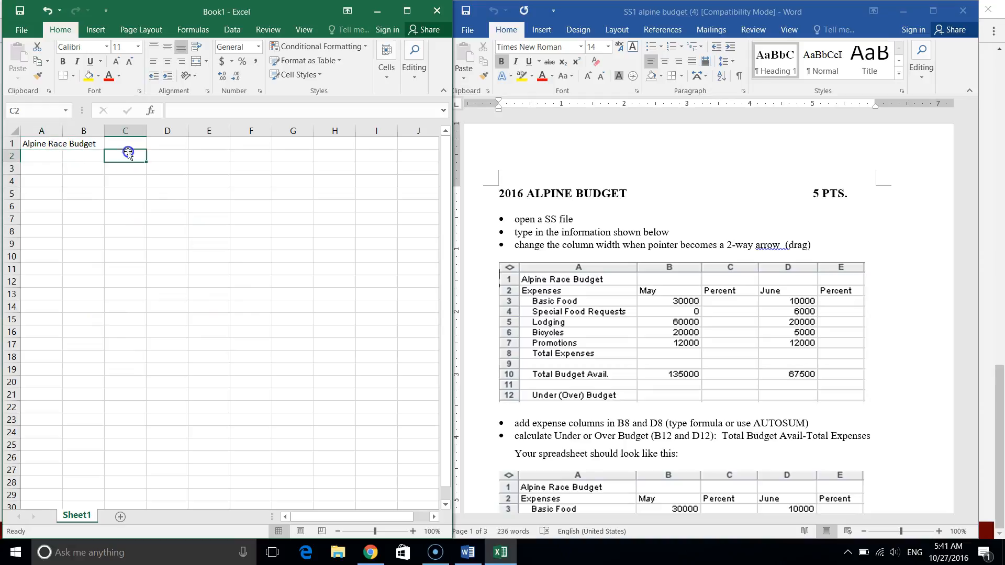
pyautogui.click(49, 155)
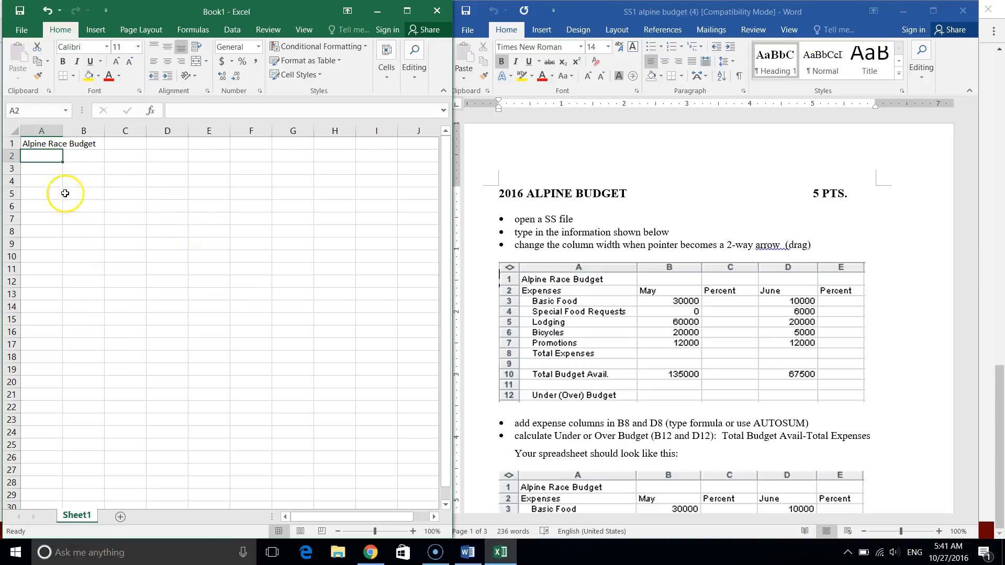
pyautogui.click(47, 156)
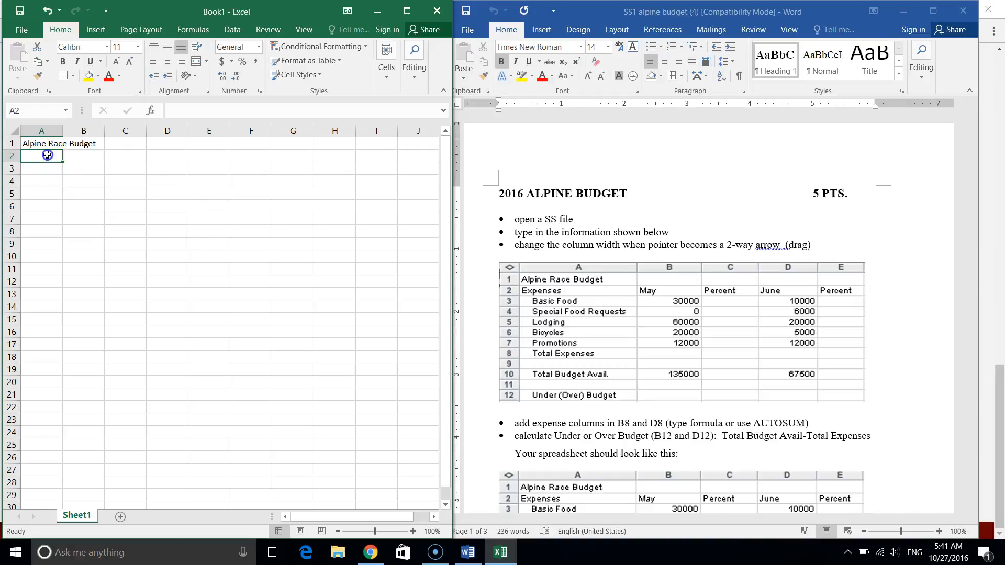
pyautogui.moveTo(47, 158); pyautogui.dragTo(356, 299)
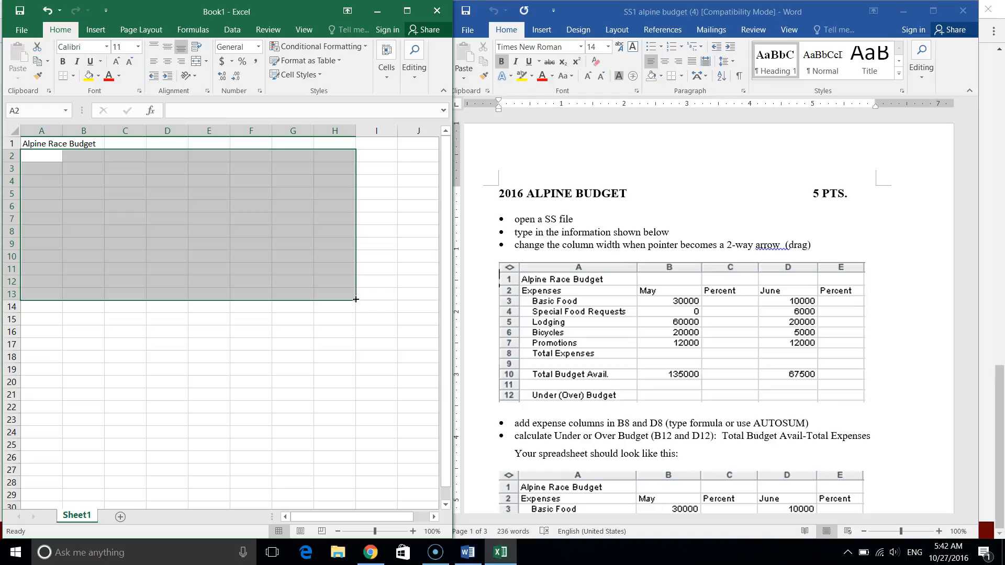
pyautogui.click(209, 285)
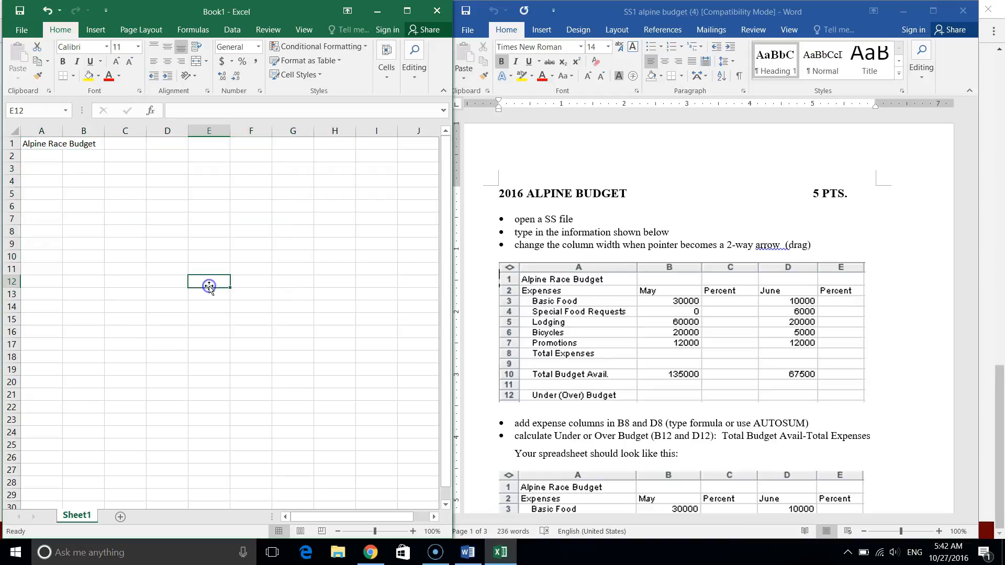
# Enter the row labels "Expenses" in cell A2 and "Basic Food" in cell A3
pyautogui.click(36, 154)
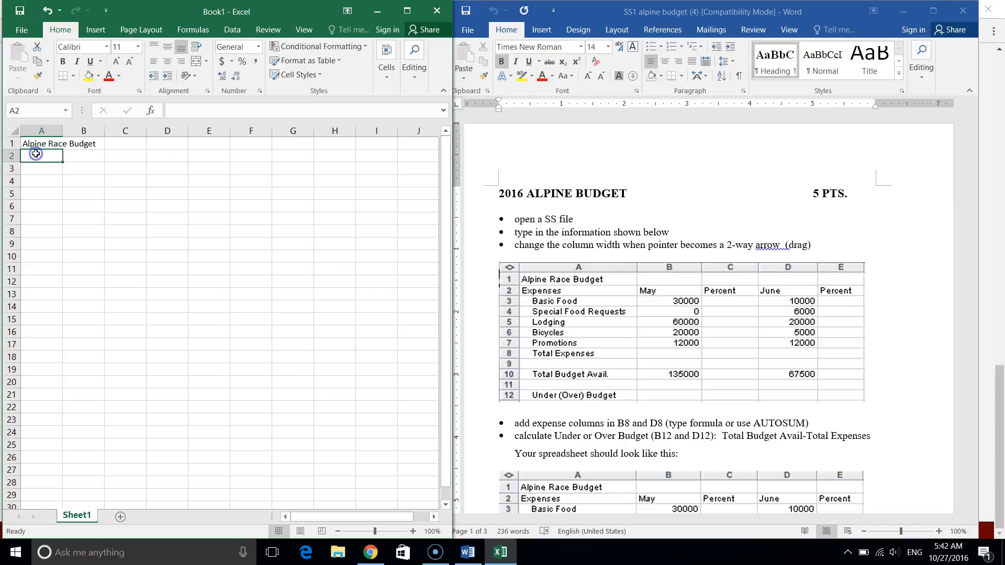
pyautogui.write('Expenses')
pyautogui.press('Return')
pyautogui.write('Basic Food')
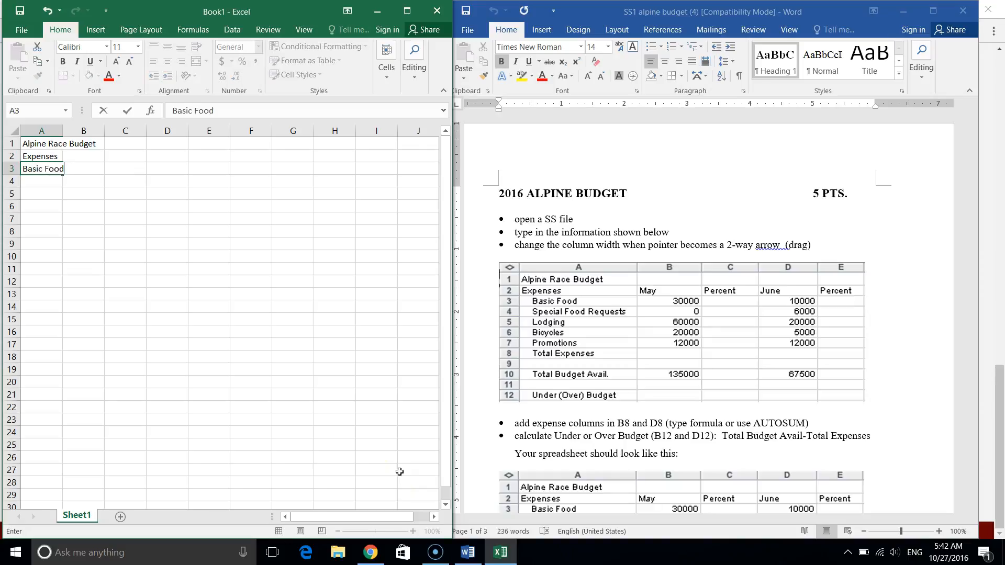
pyautogui.press('Return')
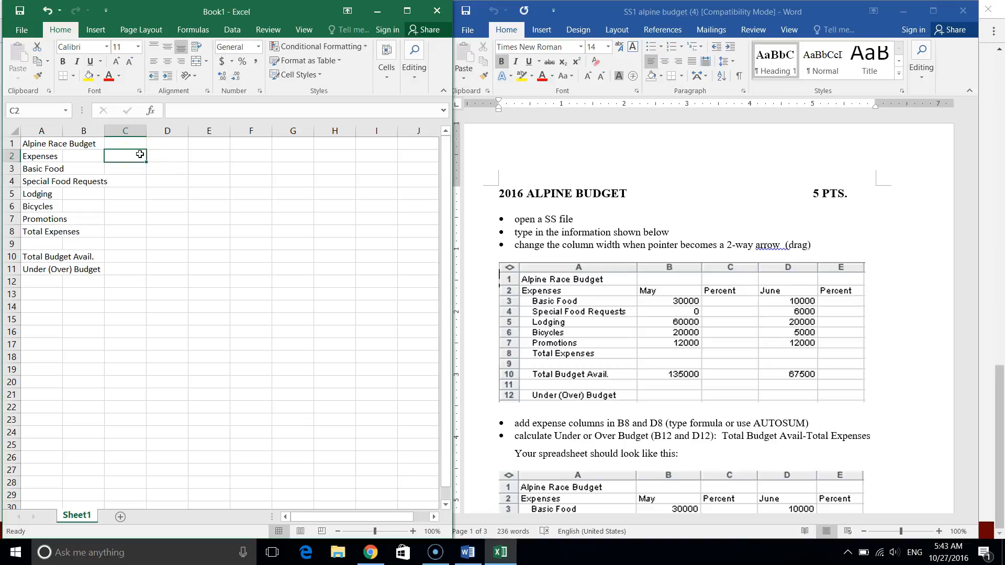
# Enter "January" in cell B2 and auto-fill the month names across row 2 through September in J2
pyautogui.click(82, 157)
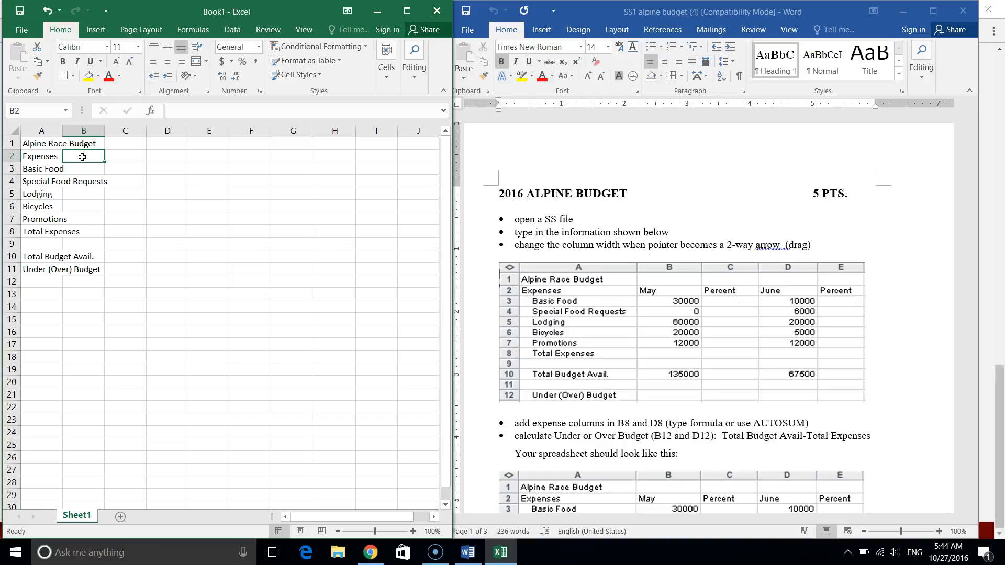
pyautogui.click(87, 160)
pyautogui.write('Janurar')
pyautogui.press('BackSpace')
pyautogui.press('BackSpace')
pyautogui.press('BackSpace')
pyautogui.write('ary')
pyautogui.press('Return')
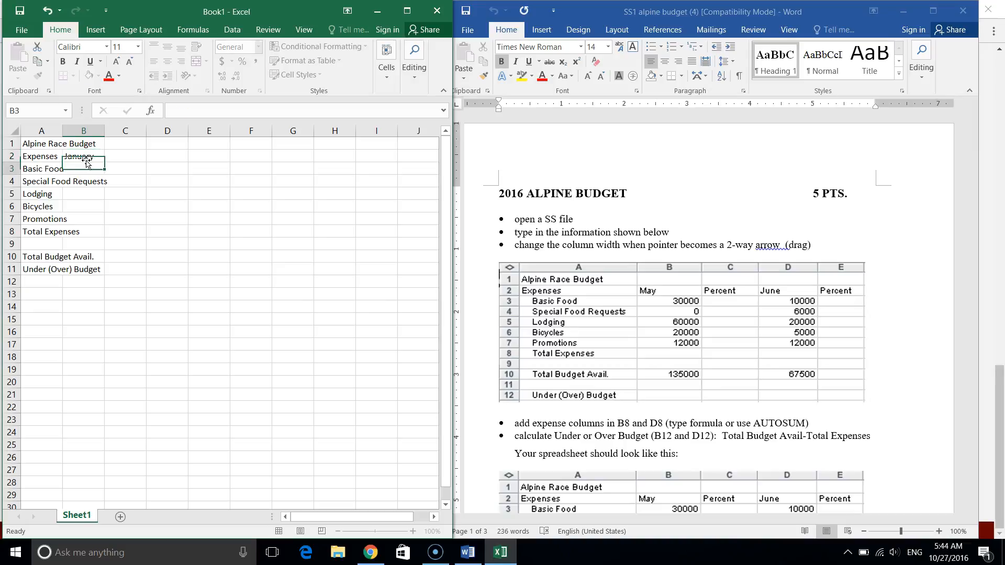
pyautogui.moveTo(83, 157)
pyautogui.mouseDown()
pyautogui.moveTo(290, 160)
pyautogui.moveTo(296, 208)
pyautogui.moveTo(247, 215)
pyautogui.moveTo(206, 168)
pyautogui.moveTo(287, 158)
pyautogui.moveTo(91, 157)
pyautogui.mouseUp()
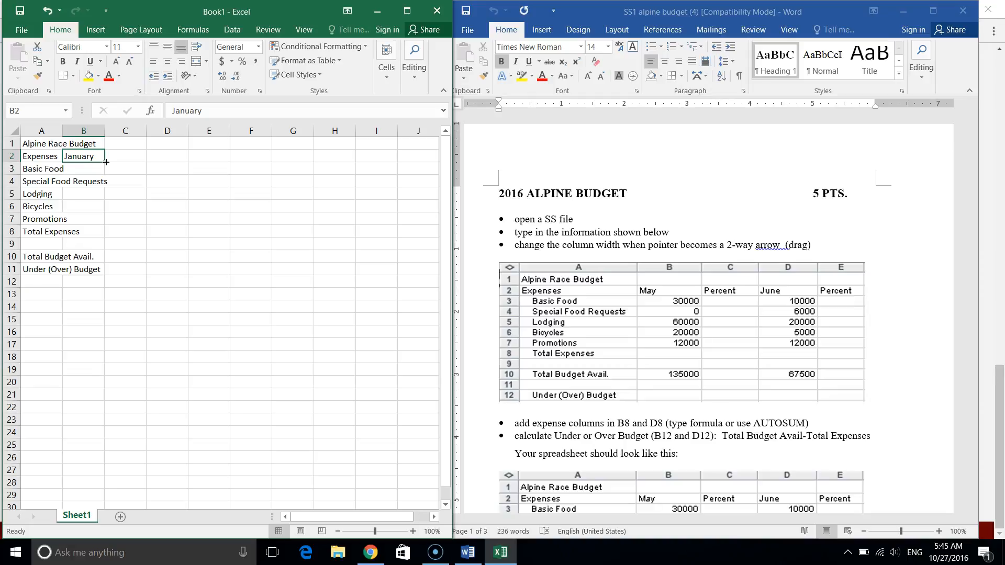
pyautogui.moveTo(106, 162); pyautogui.dragTo(425, 159)
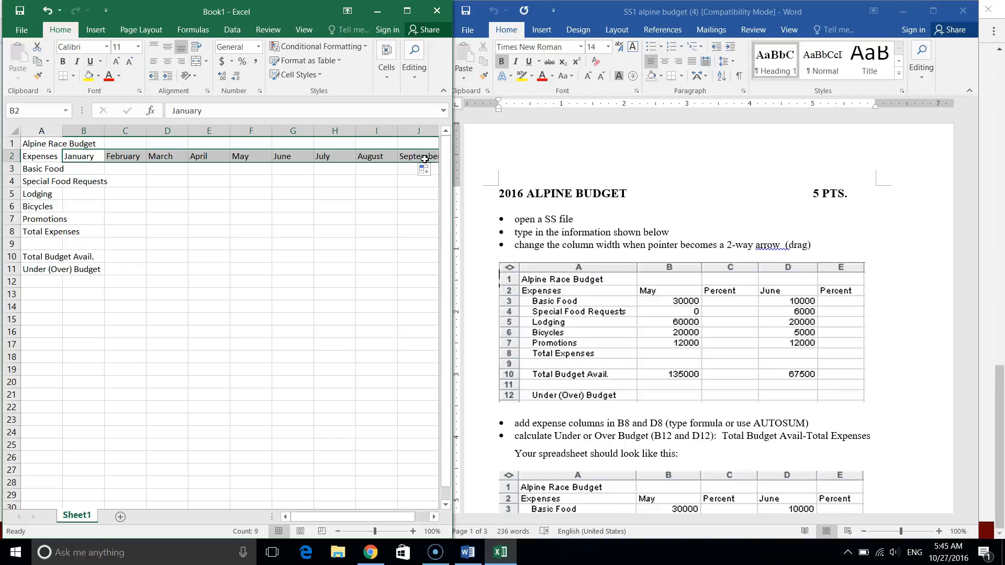
# Enter 1 in cell D3 and auto-fill down to D26 as a series from 1 to 24
pyautogui.click(171, 168)
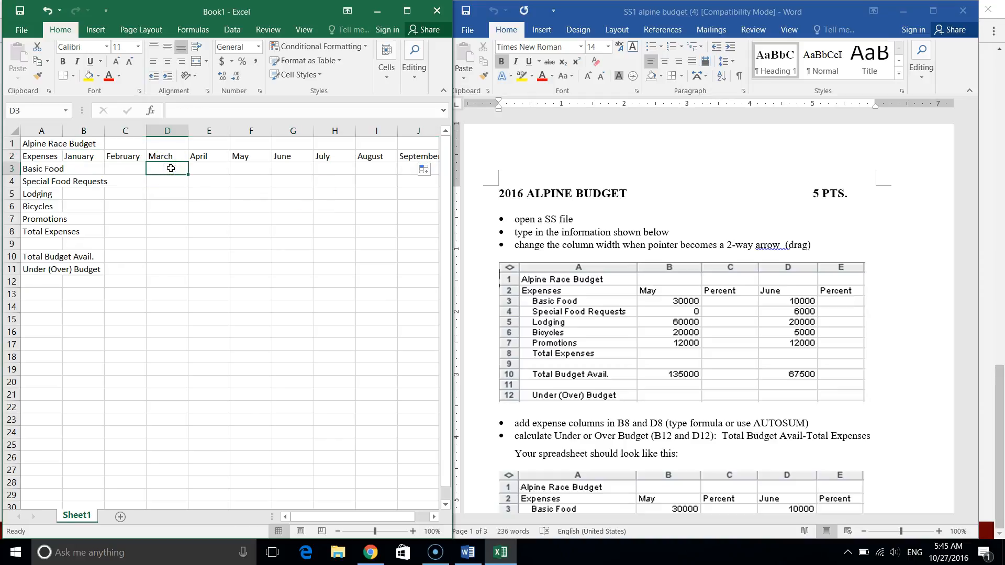
pyautogui.write('1')
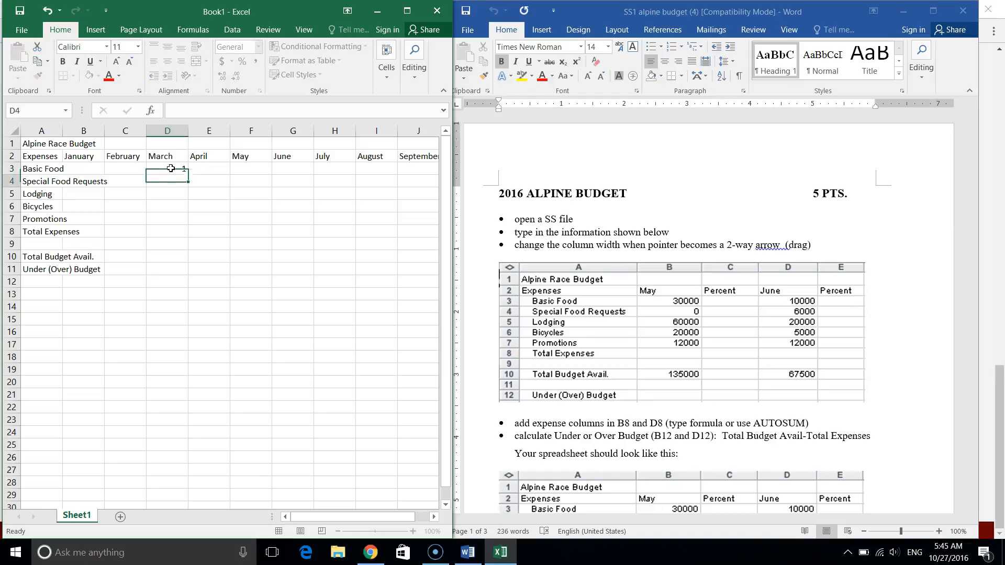
pyautogui.click(172, 169)
pyautogui.moveTo(187, 176); pyautogui.dragTo(179, 459)
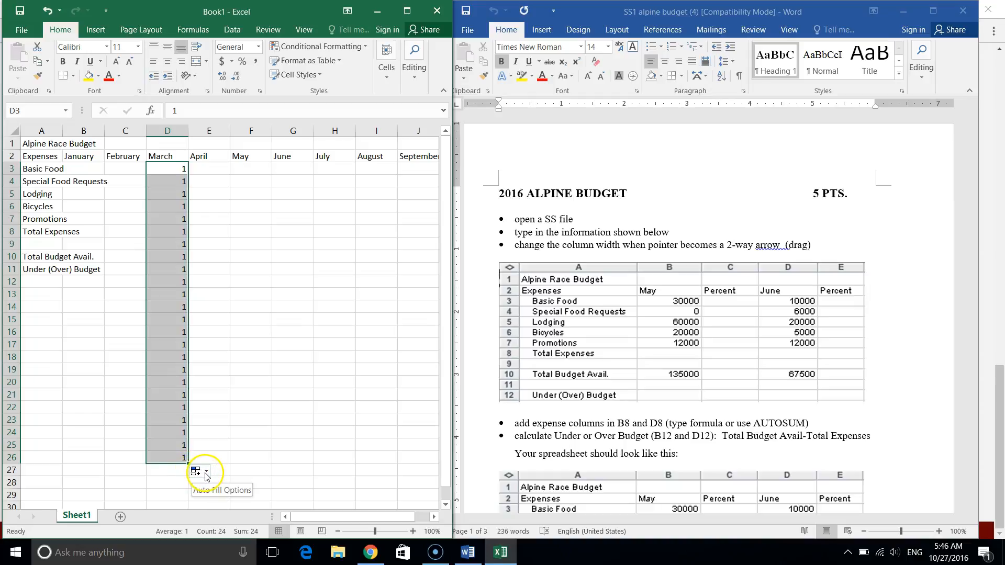
pyautogui.click(207, 473)
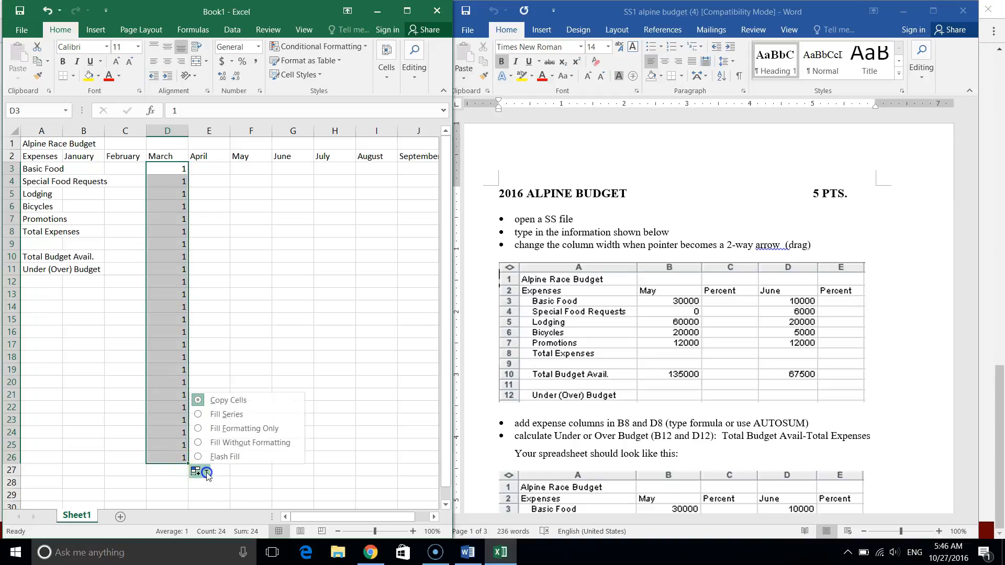
pyautogui.click(229, 415)
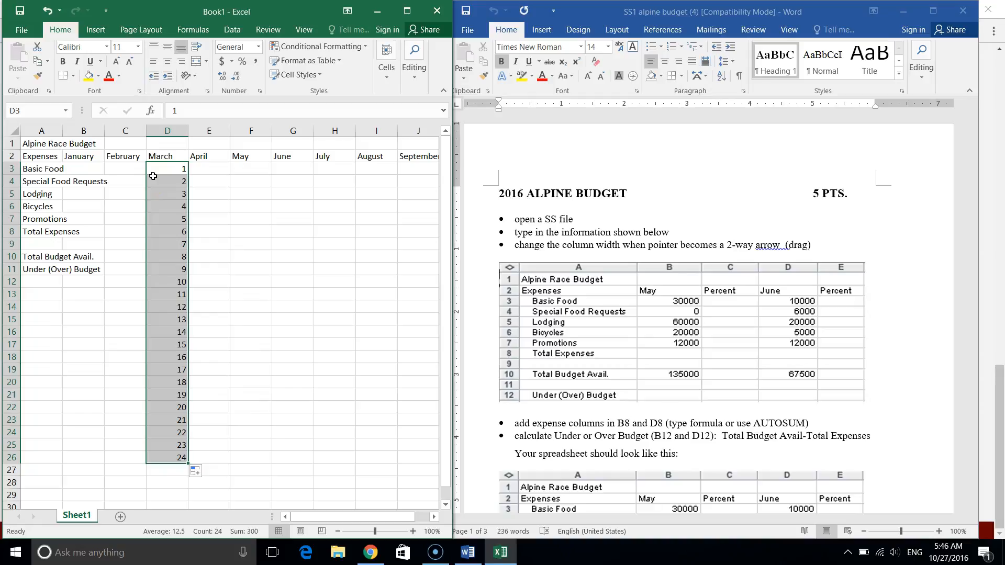
# Delete the number series in D3:D26 and the month headings in row 2
pyautogui.press('Delete')
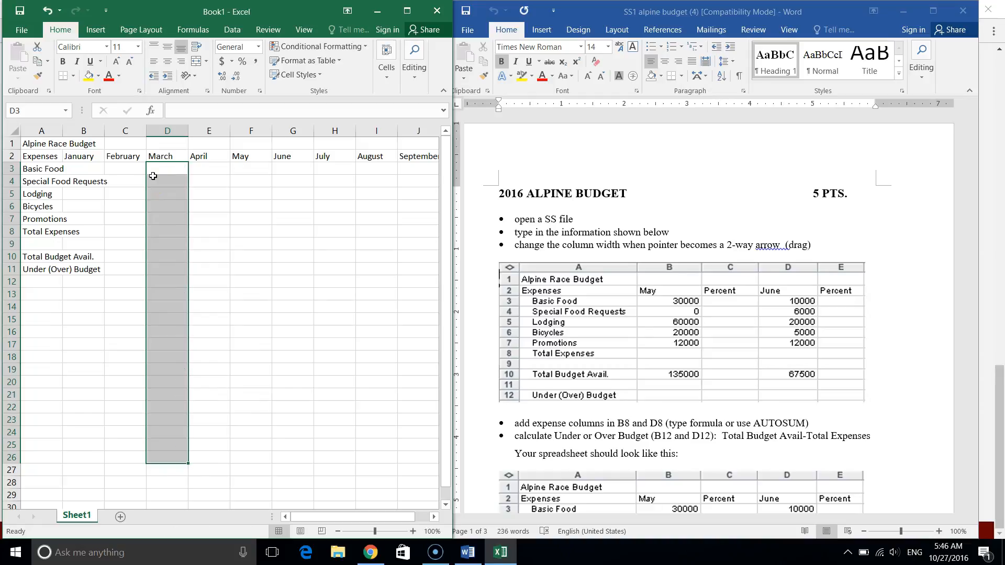
pyautogui.click(334, 243)
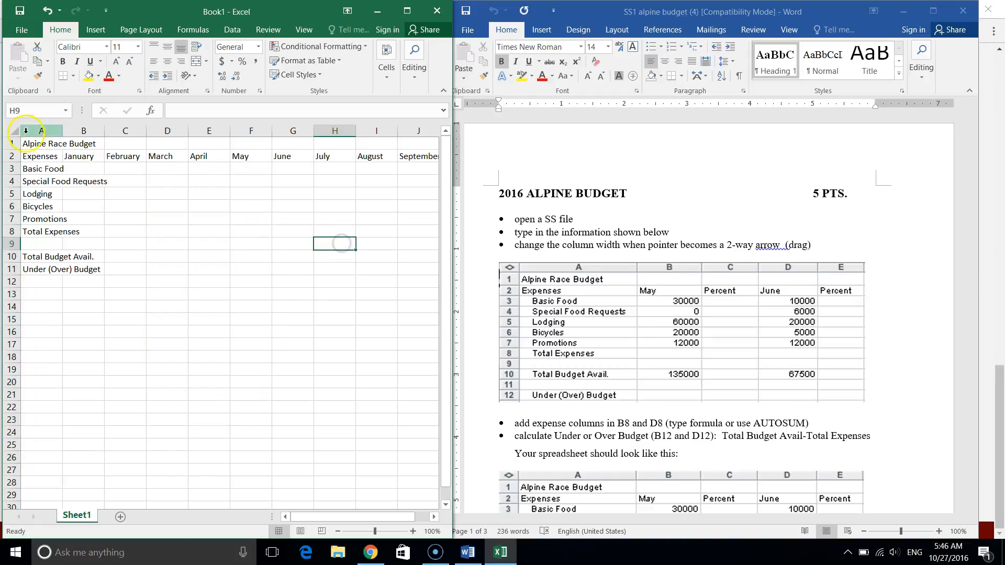
pyautogui.moveTo(81, 155); pyautogui.dragTo(329, 158)
pyautogui.press('Delete')
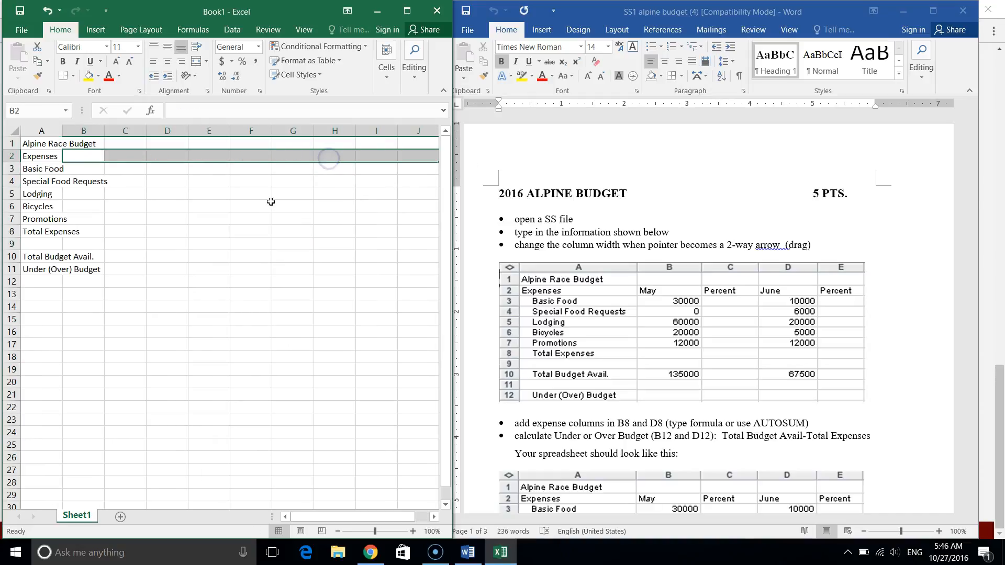
pyautogui.click(225, 204)
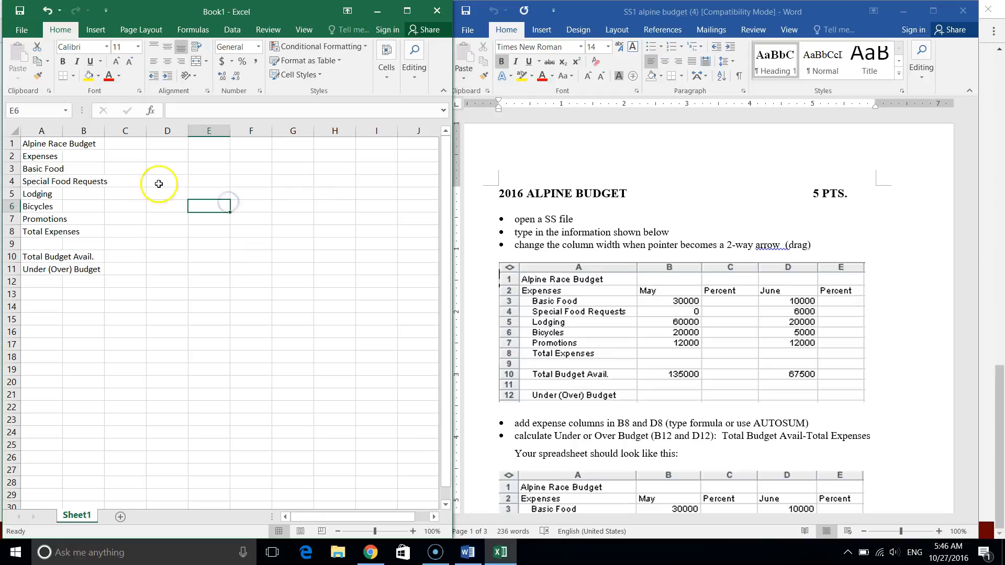
# Enter the column headings "May" in cell B2 and "Percent" in cell C2
pyautogui.click(83, 157)
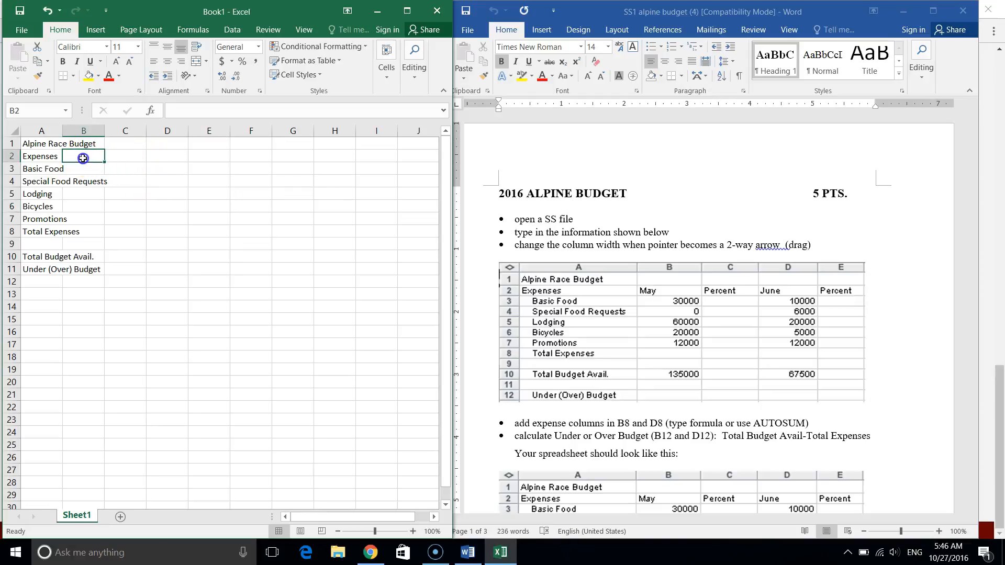
pyautogui.write('May')
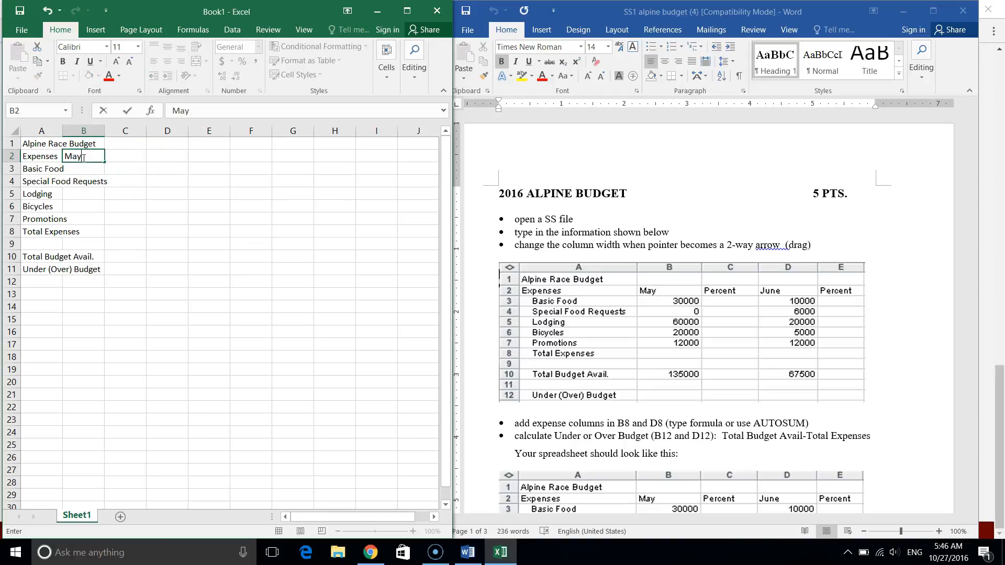
pyautogui.press('Tab')
pyautogui.write('Percent')
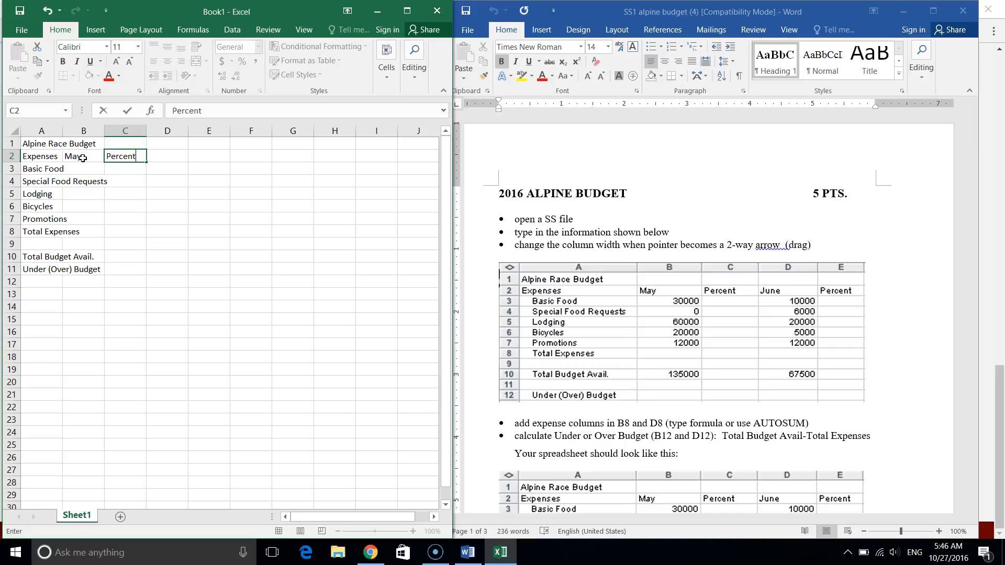
pyautogui.click(218, 249)
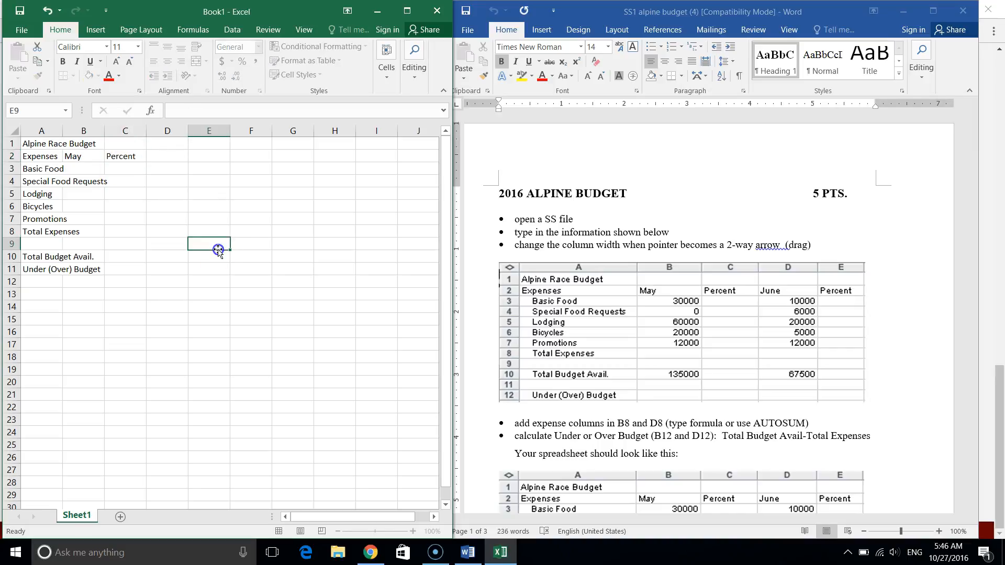
# Auto-fill the headings in B2:C2 across to E2, producing "June" in D2 and "Percent" in E2
pyautogui.click(83, 157)
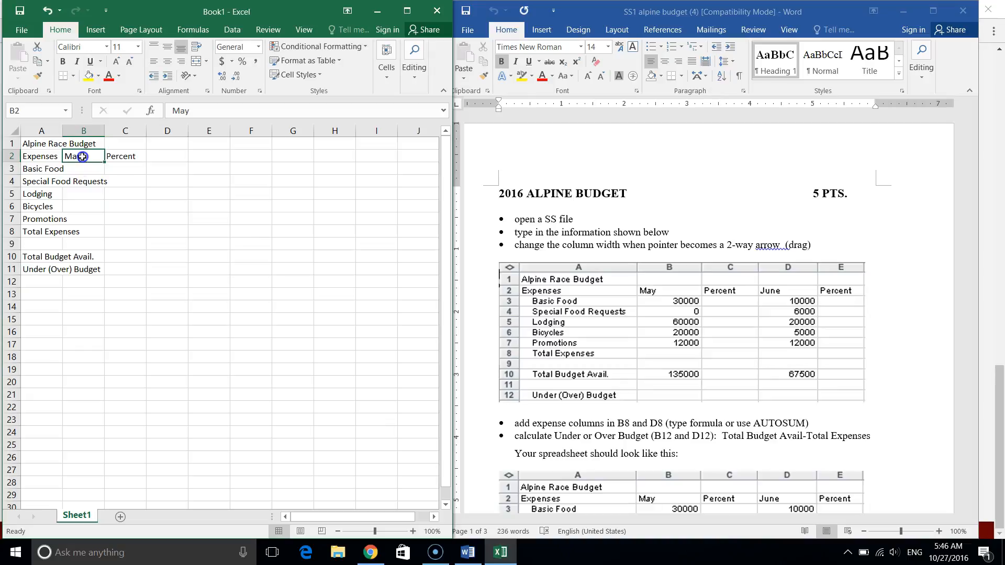
pyautogui.moveTo(82, 157); pyautogui.dragTo(215, 158)
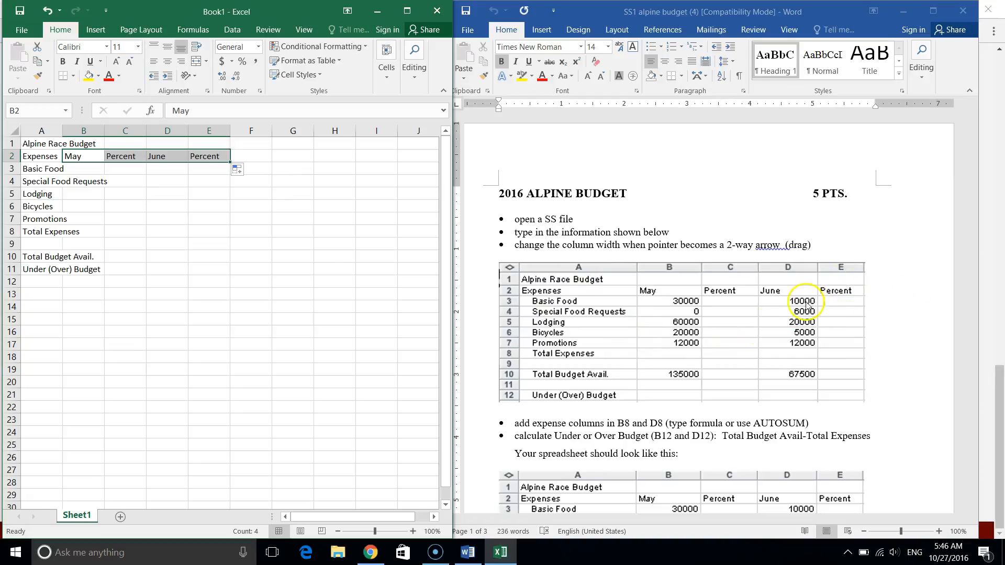
pyautogui.click(296, 241)
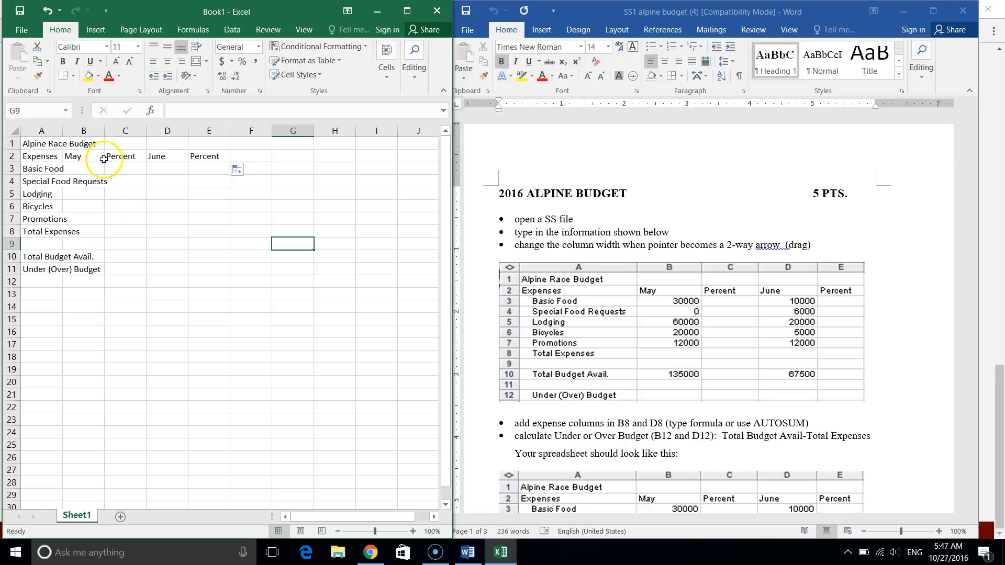
# Enter the May values 30000, 0, 60000, 20000 and 12000 in B3:B7 and 135000 in B10
pyautogui.click(87, 169)
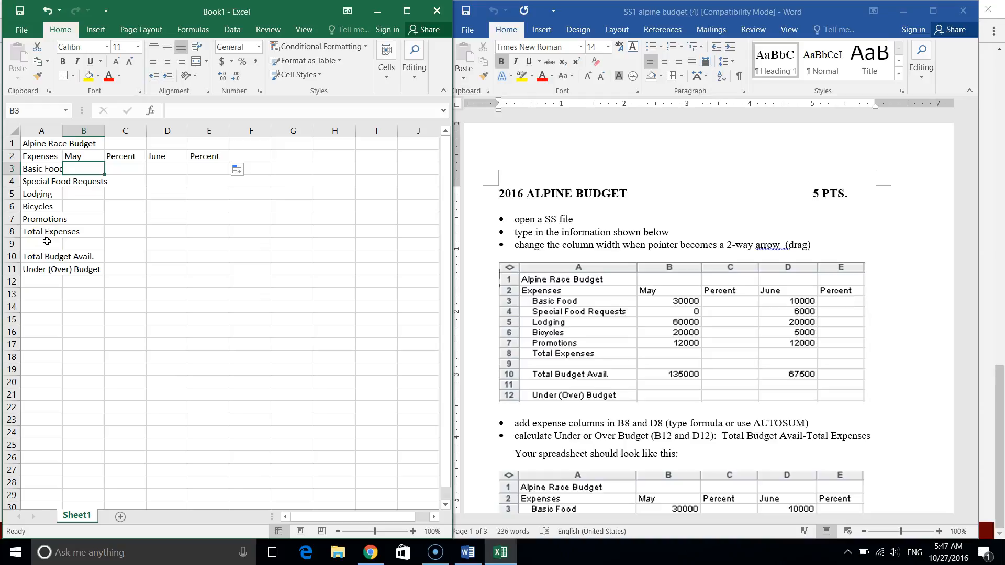
pyautogui.write('30000')
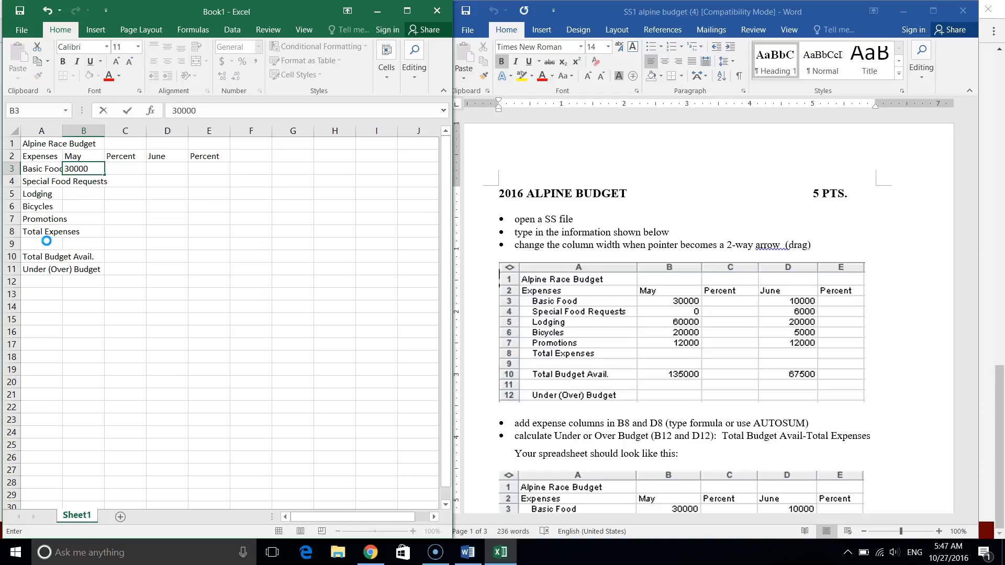
pyautogui.press('Return')
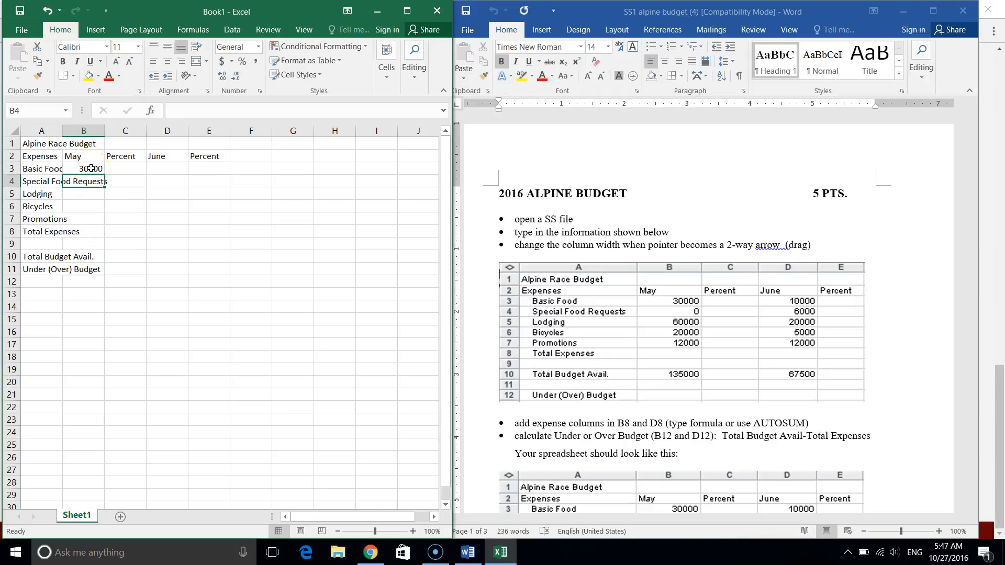
pyautogui.write('0')
pyautogui.press('Return')
pyautogui.write('6')
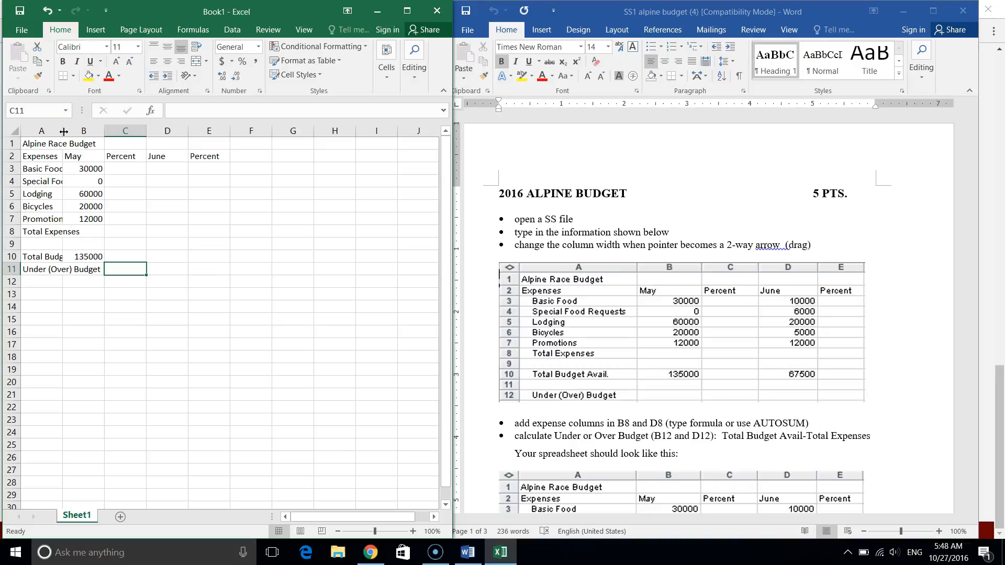
# Adjust the widths of columns A and B, auto-fitting each one to its contents
pyautogui.moveTo(63, 131); pyautogui.dragTo(159, 133)
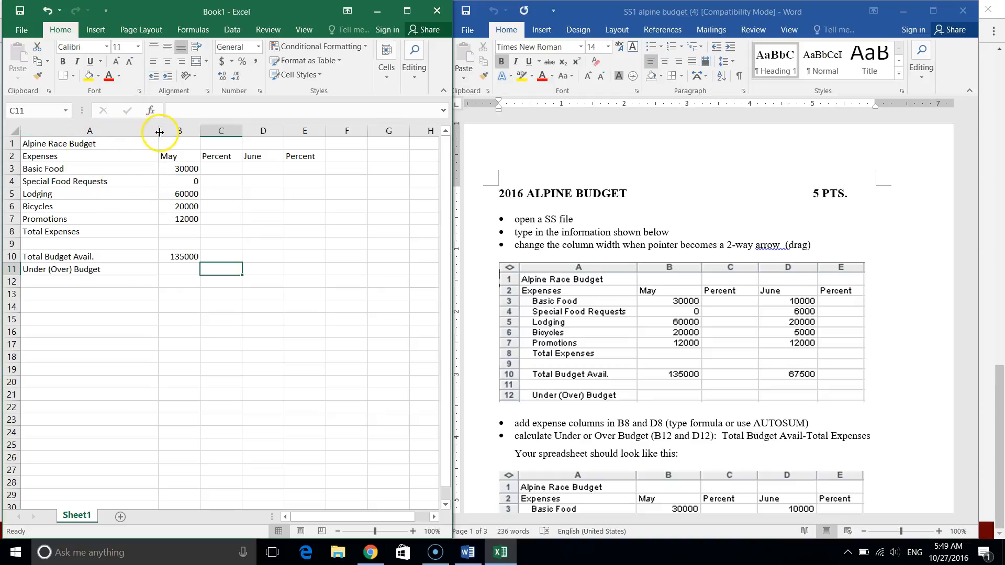
pyautogui.doubleClick(159, 132)
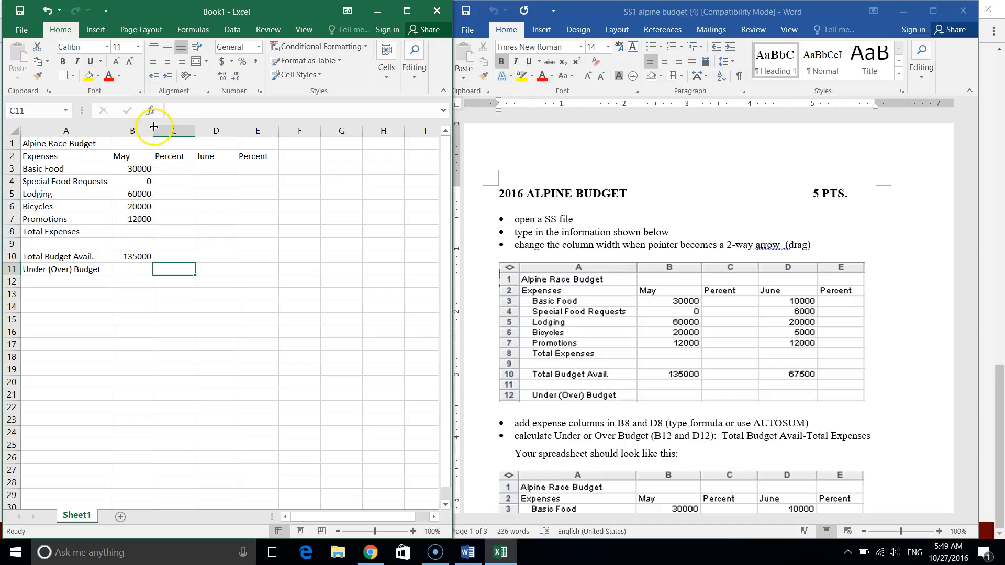
pyautogui.moveTo(154, 127); pyautogui.dragTo(136, 132)
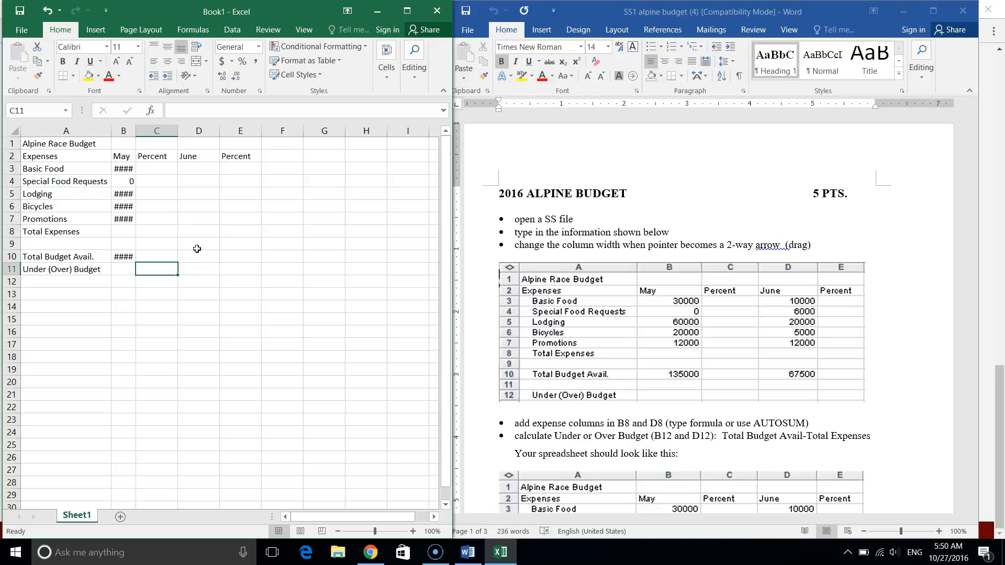
pyautogui.click(128, 169)
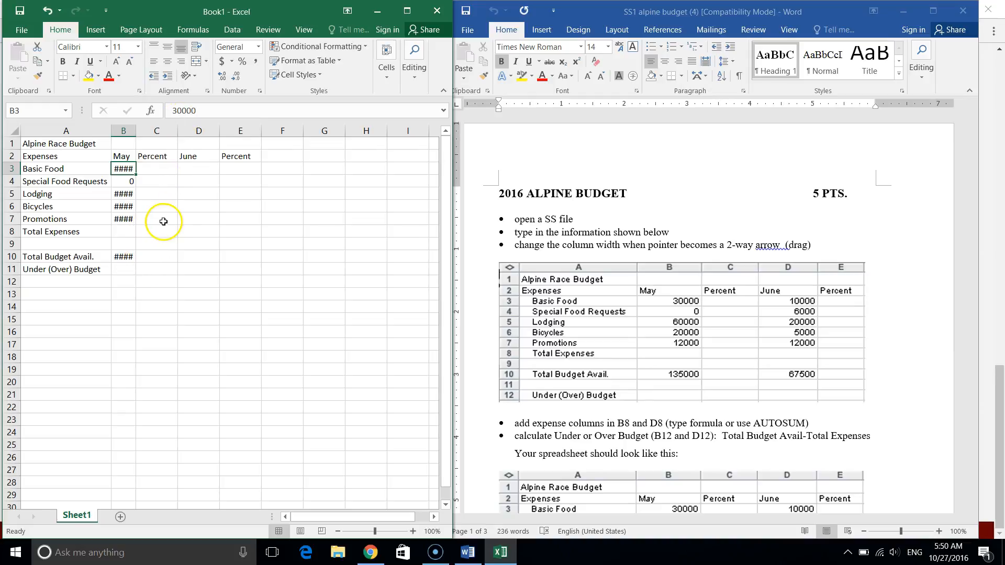
pyautogui.doubleClick(137, 131)
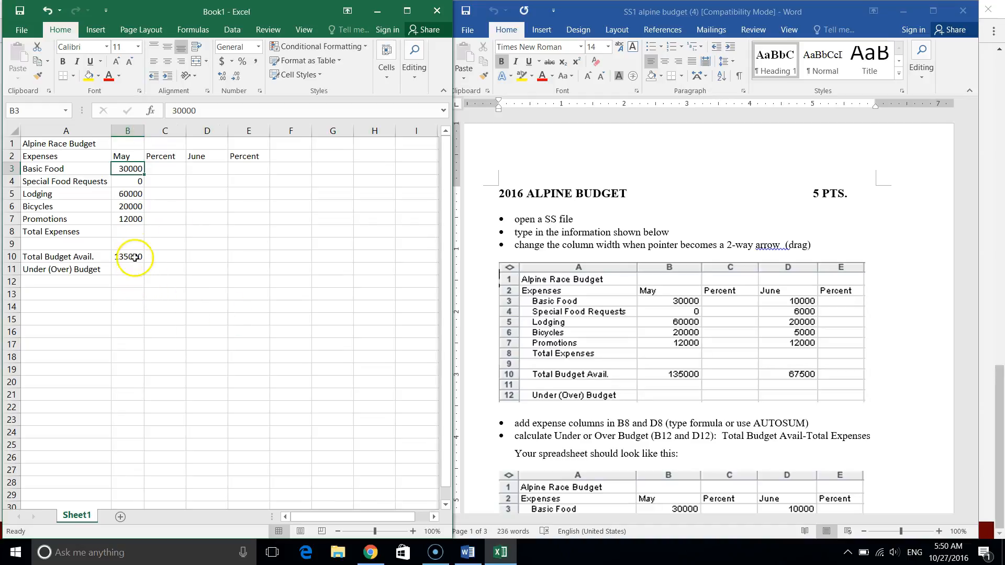
# Enter the formula =B3+B4+B5+B6+B7 in cell B8 to total the May expenses
pyautogui.scroll(-5, 632, 431)
pyautogui.click(632, 431)
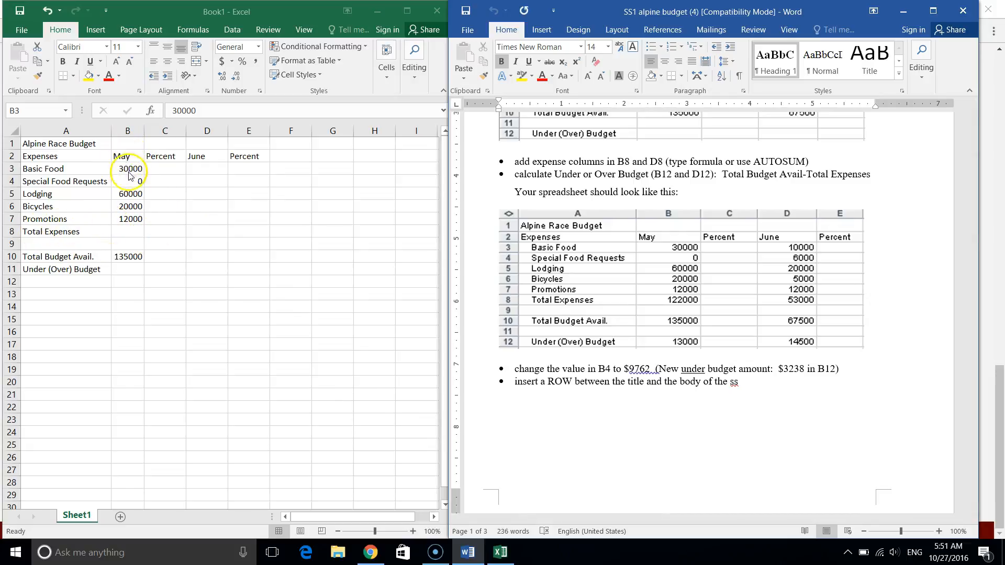
pyautogui.click(130, 233)
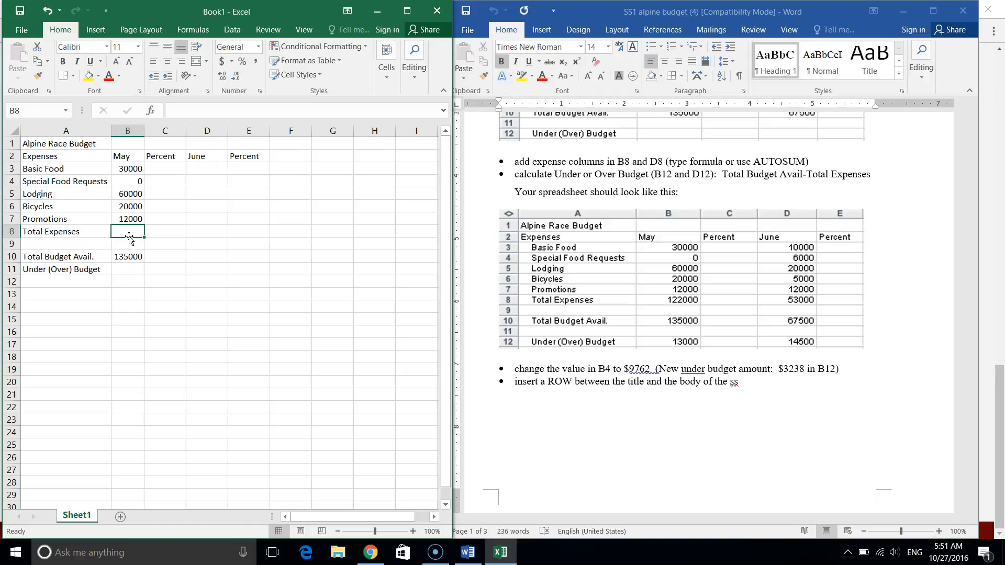
pyautogui.write('=')
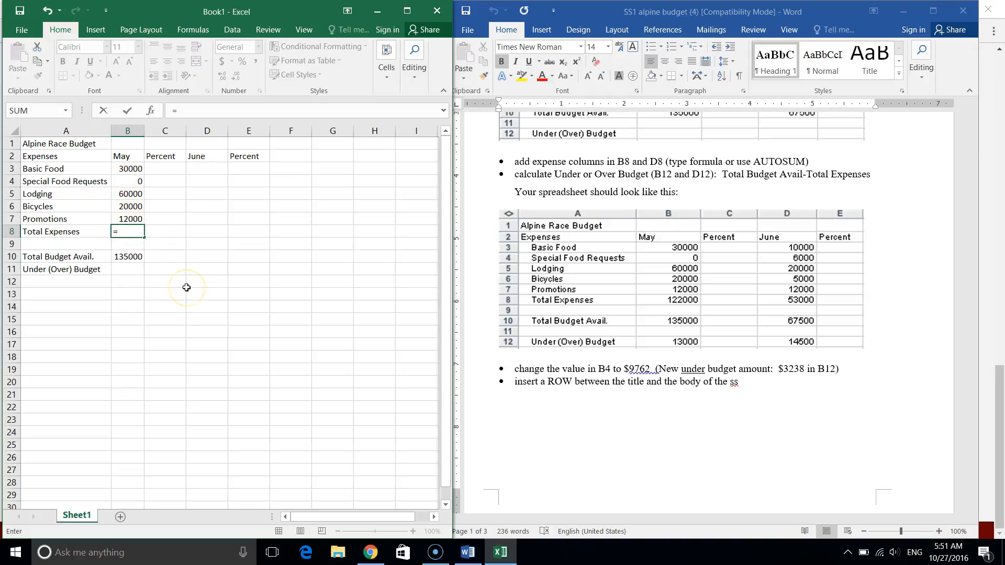
pyautogui.write('b3')
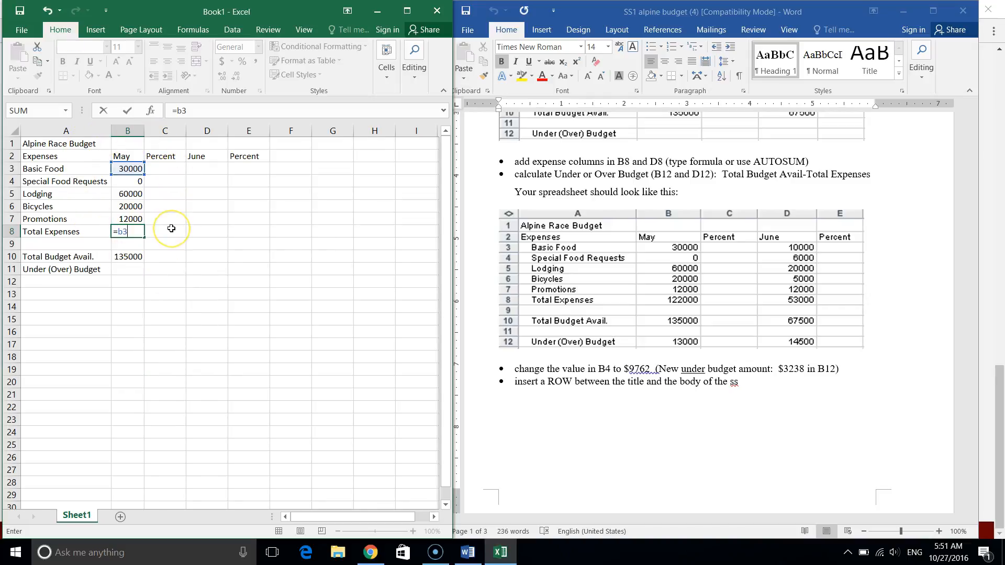
pyautogui.write('+b4')
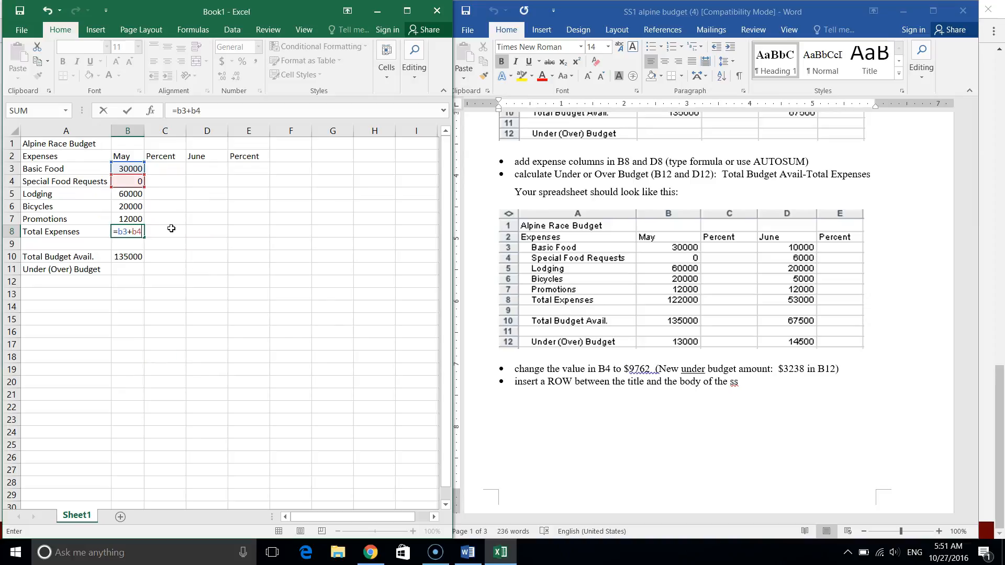
pyautogui.write('+')
pyautogui.click(124, 195)
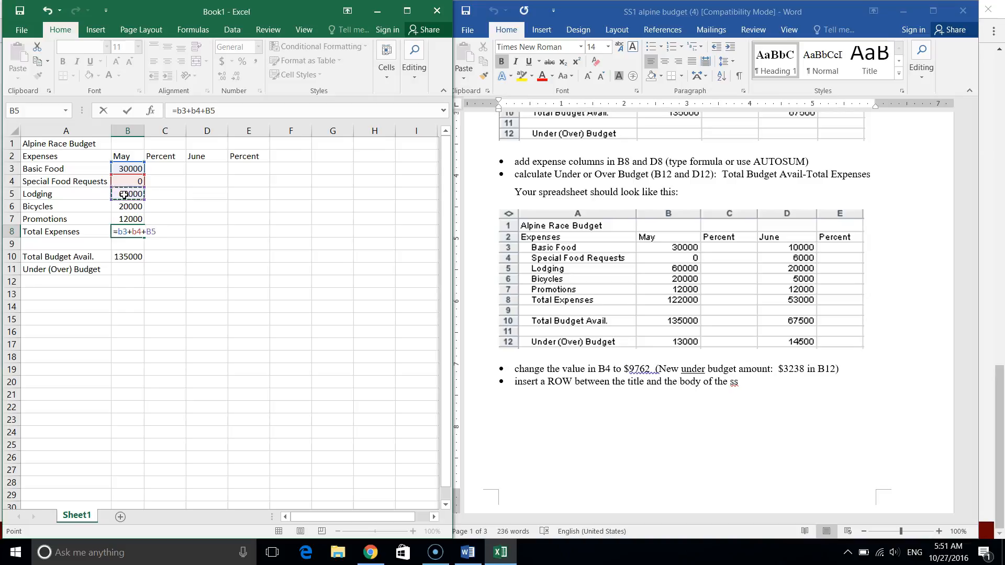
pyautogui.write('+')
pyautogui.click(128, 207)
pyautogui.write('+')
pyautogui.click(128, 220)
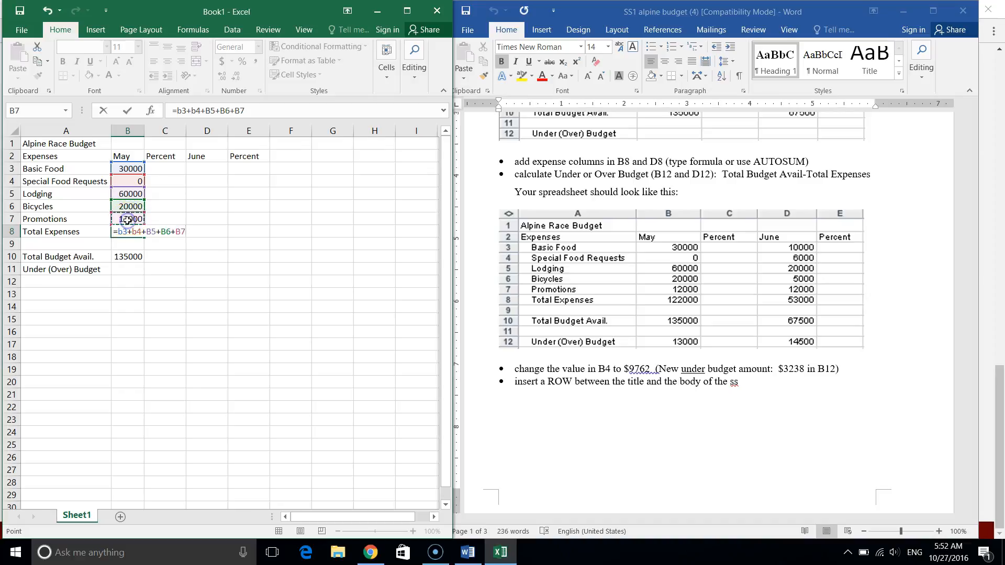
pyautogui.press('Return')
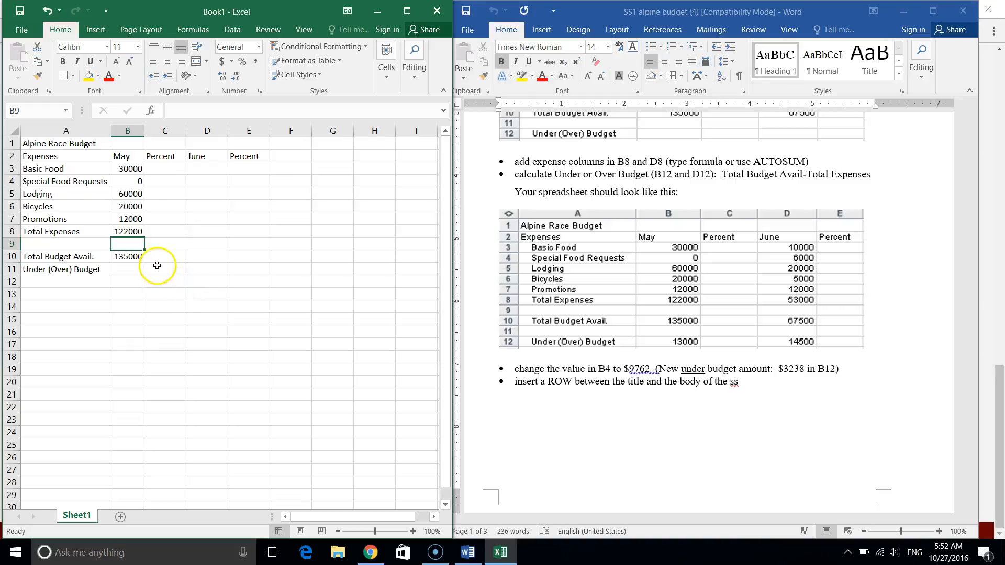
# Maximize the spreadsheet window and examine the addition formula stored in cell B8
pyautogui.click(135, 230)
pyautogui.click(407, 10)
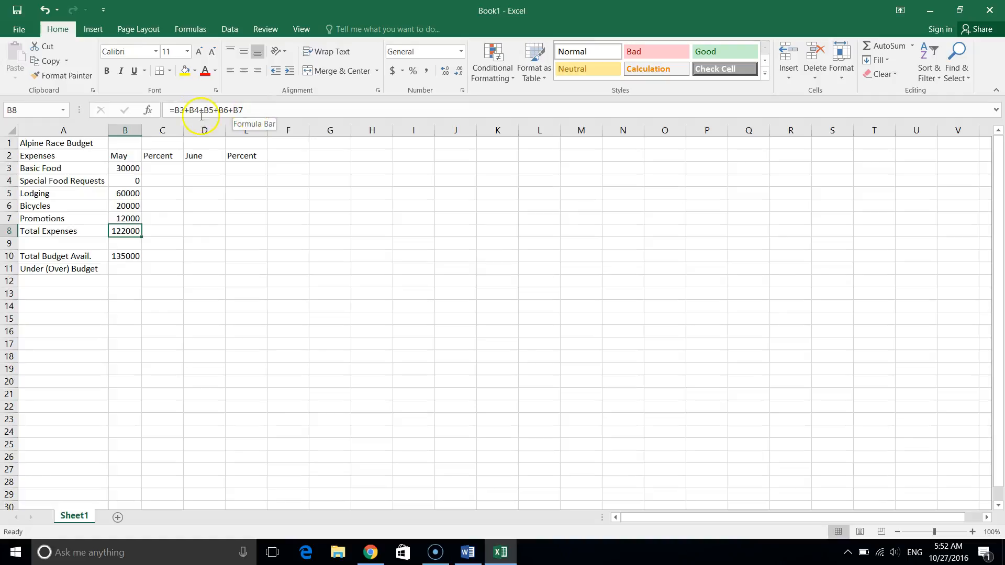
pyautogui.moveTo(173, 111); pyautogui.dragTo(247, 109)
pyautogui.click(167, 227)
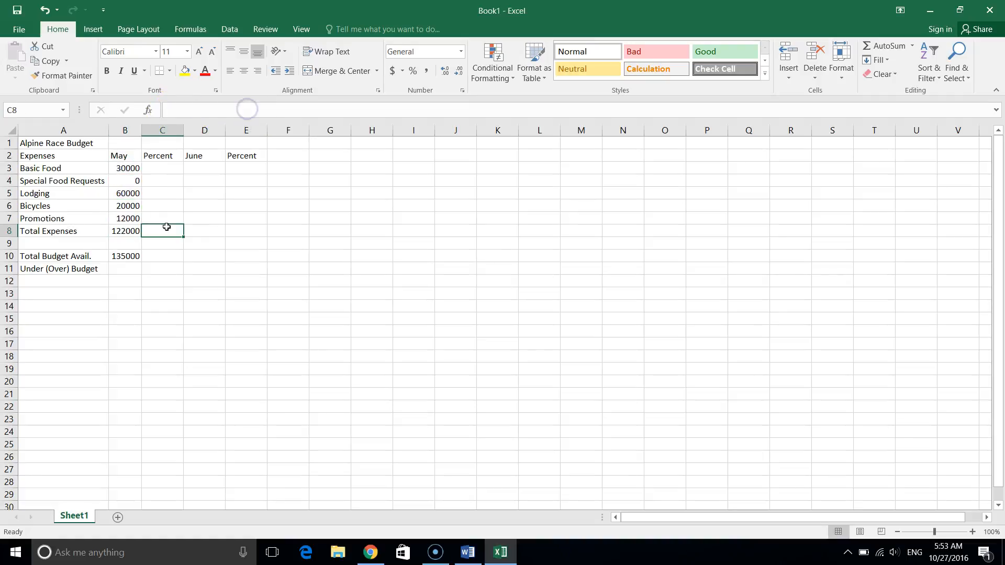
# Replace the addition formula in cell B8 with =SUM(B3:B7)
pyautogui.click(132, 232)
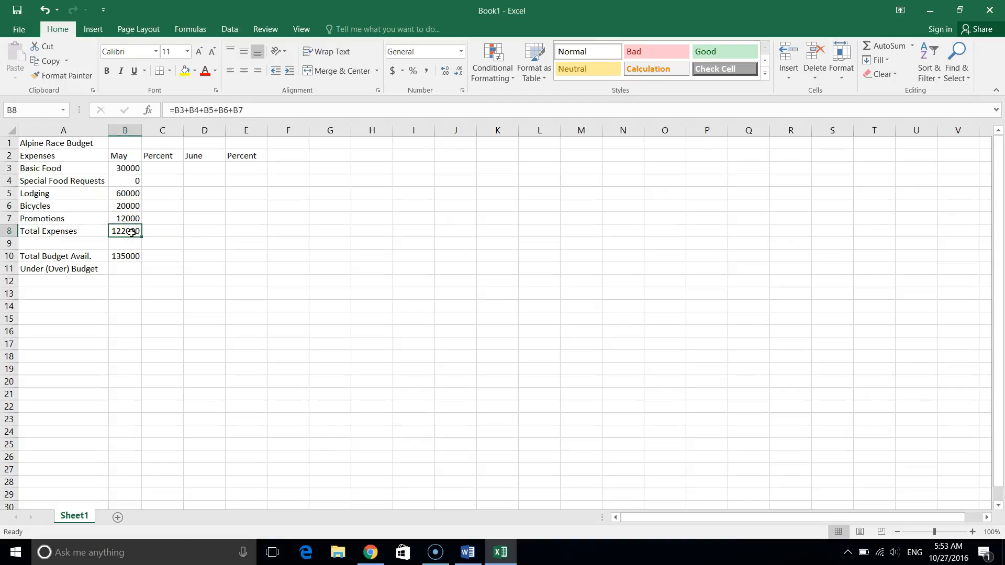
pyautogui.press('BackSpace')
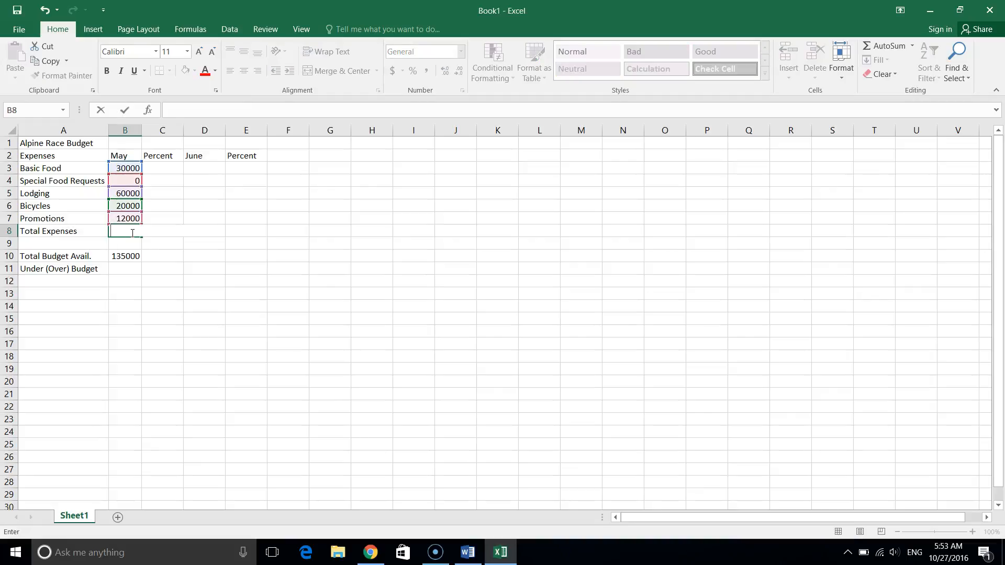
pyautogui.hotkey('ctrl', 'z')
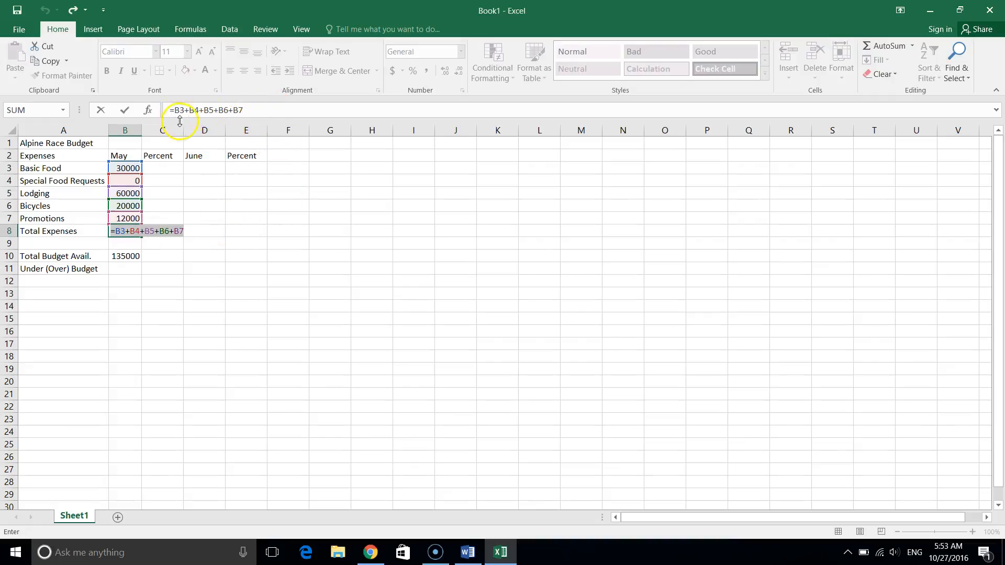
pyautogui.click(253, 108)
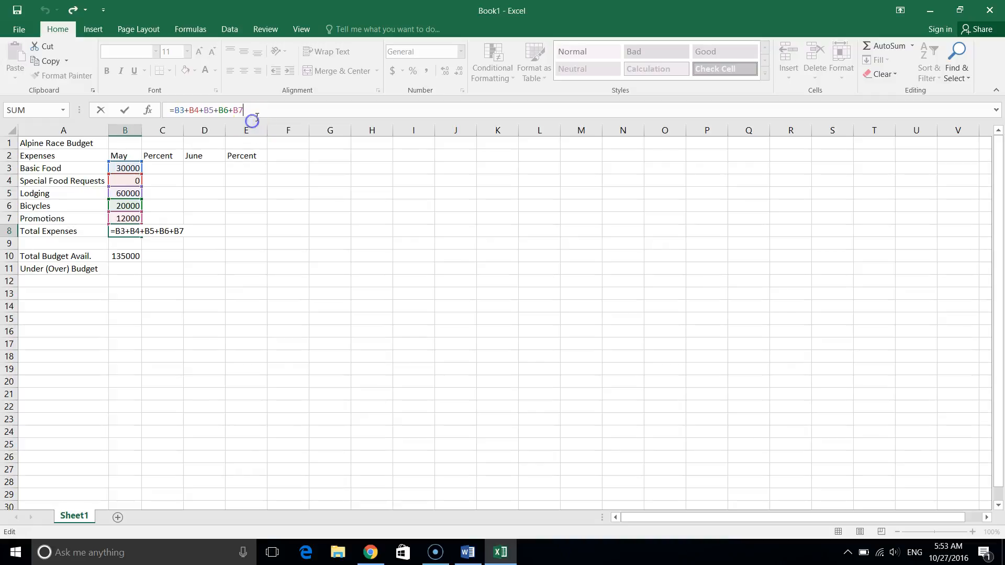
pyautogui.moveTo(245, 110); pyautogui.dragTo(171, 107)
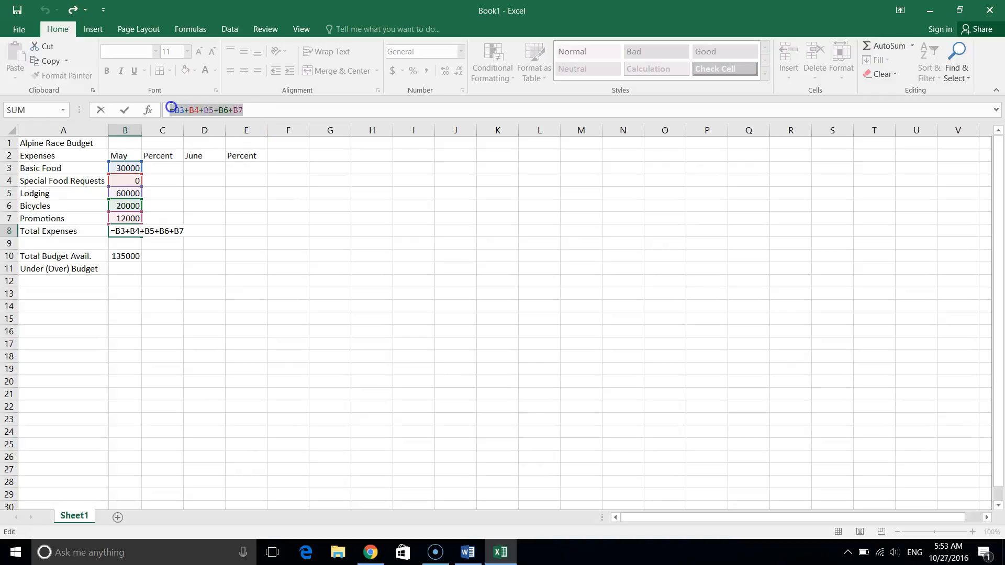
pyautogui.press('Delete')
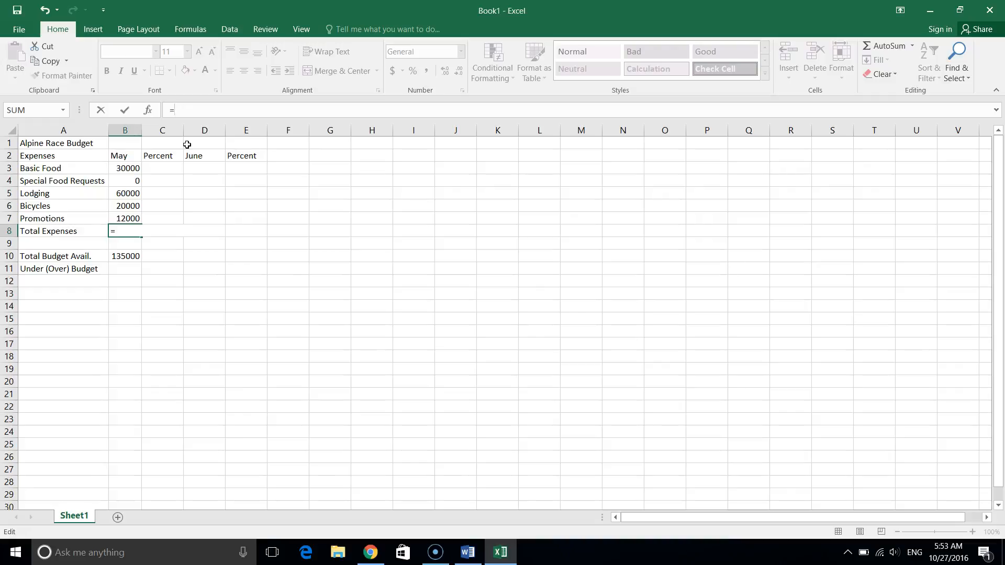
pyautogui.write('sum')
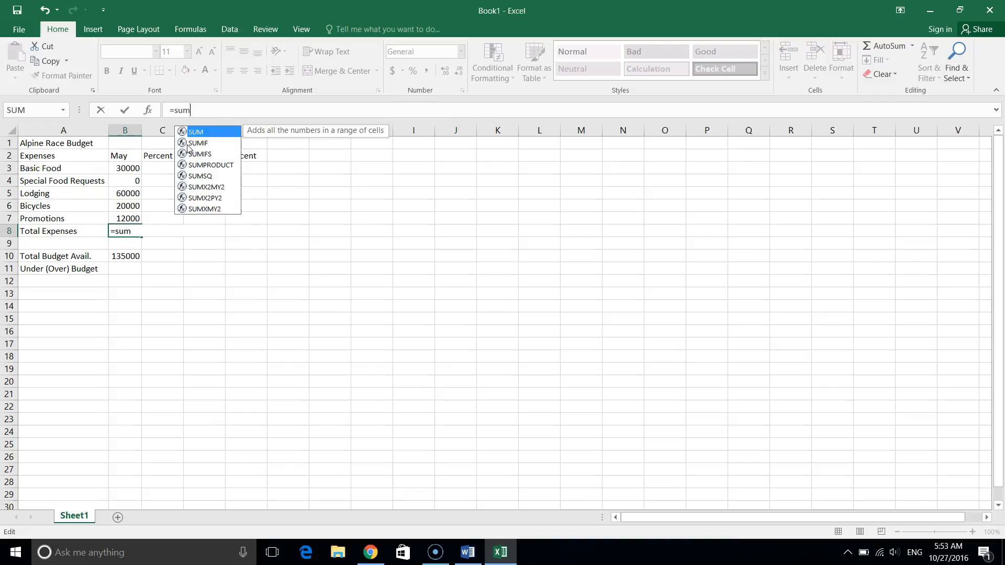
pyautogui.write('(')
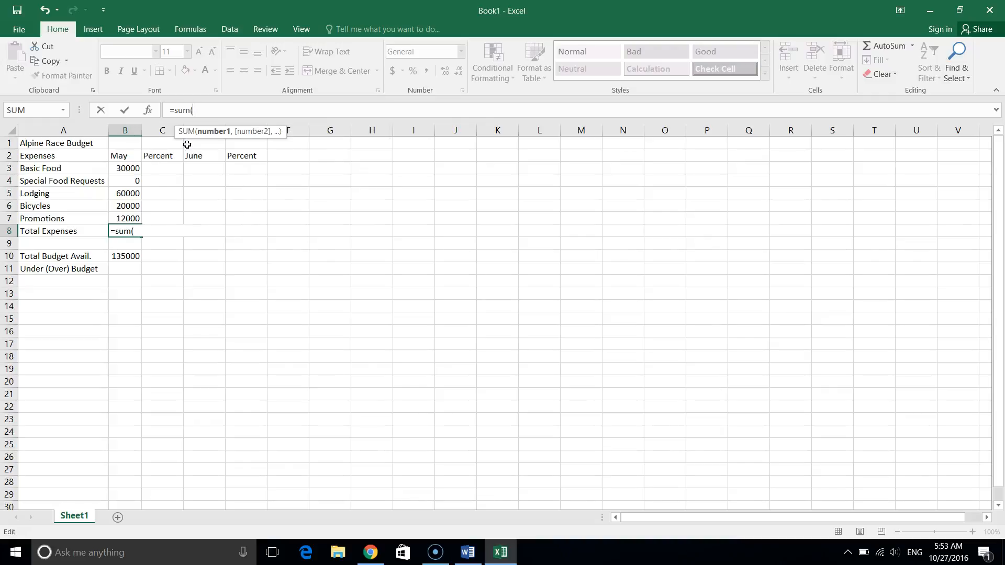
pyautogui.click(129, 168)
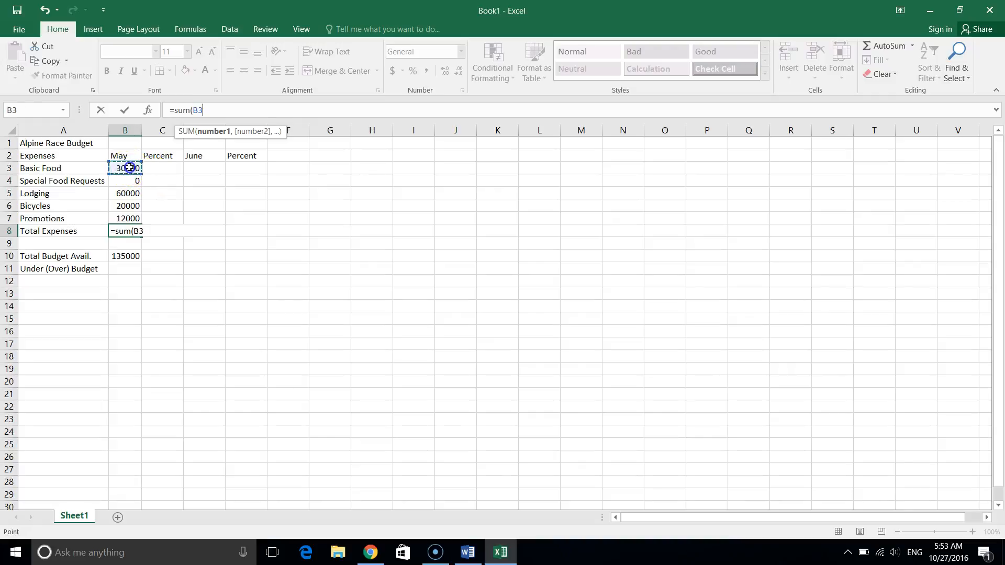
pyautogui.moveTo(130, 168); pyautogui.dragTo(128, 220)
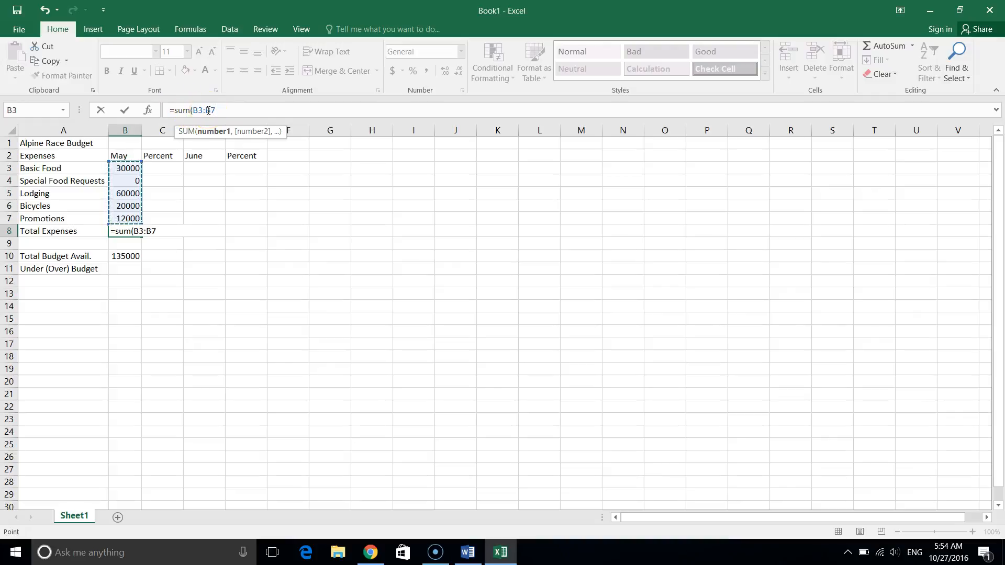
pyautogui.write(')')
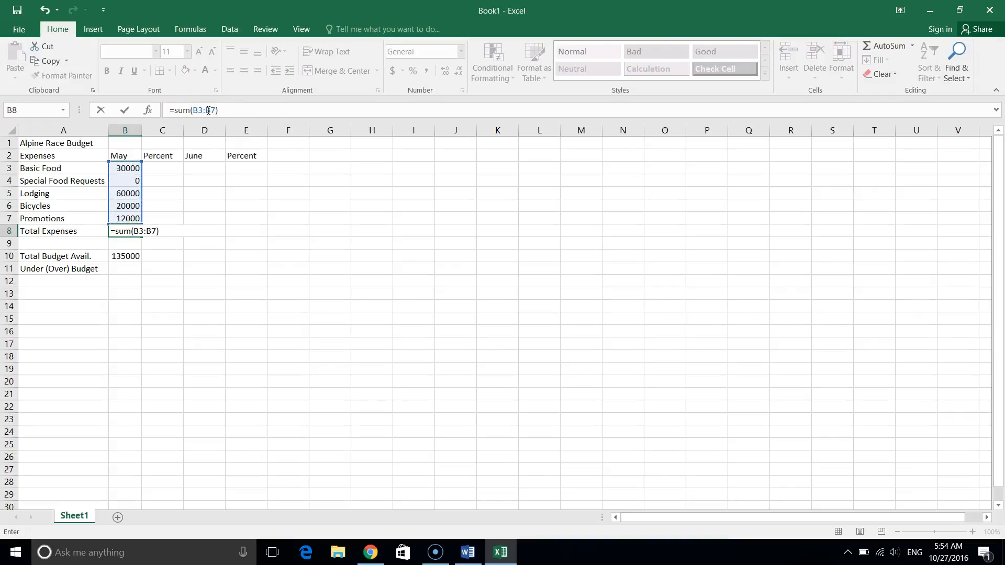
pyautogui.press('Return')
# Clear cell B8 and total B3:B7 there with the AutoSum Sum function
pyautogui.click(119, 234)
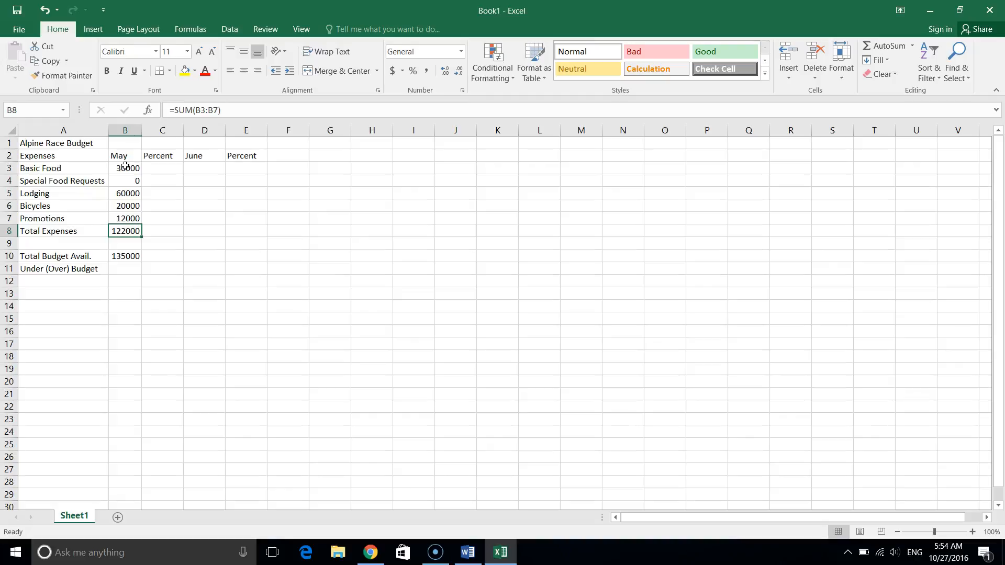
pyautogui.press('Delete')
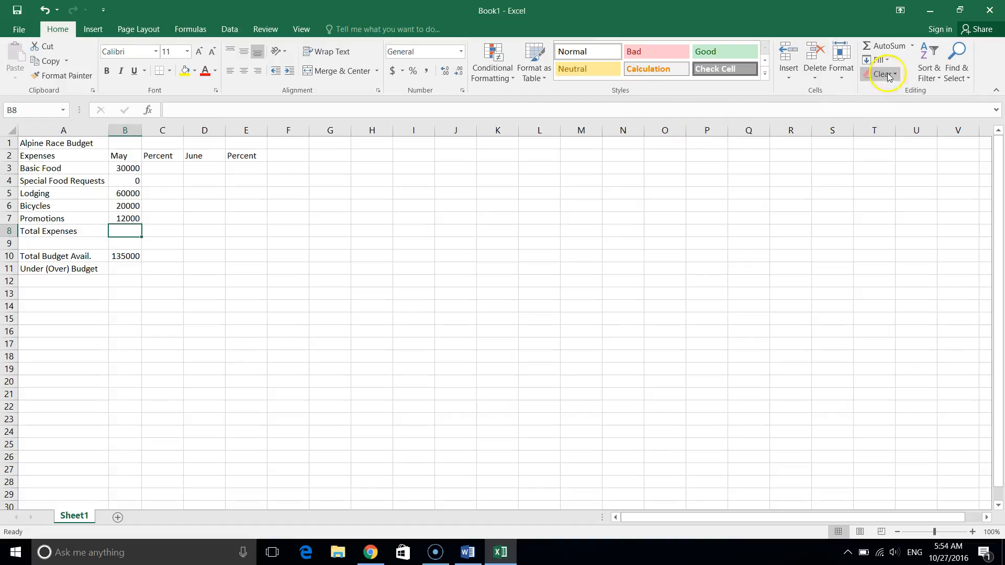
pyautogui.click(913, 46)
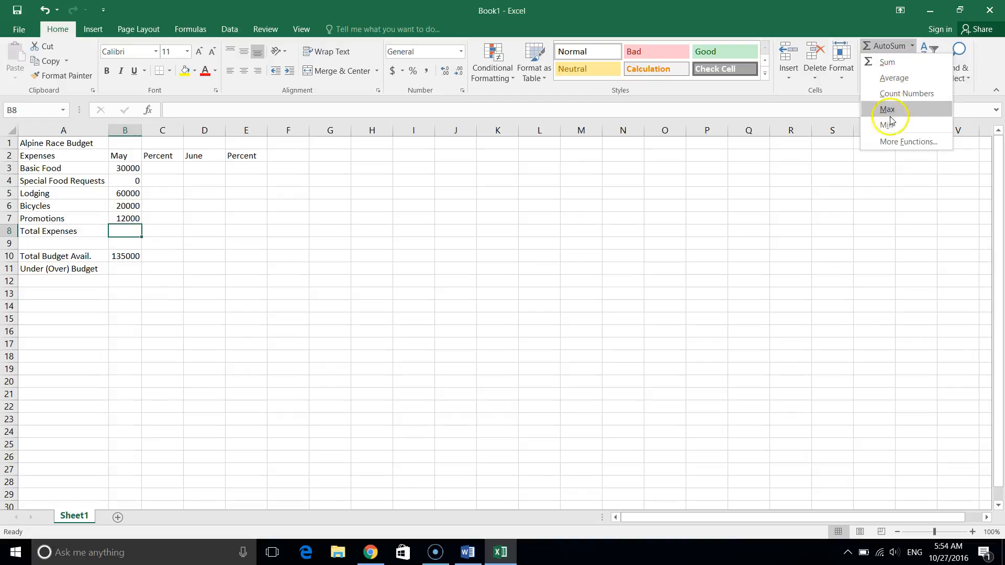
pyautogui.click(906, 64)
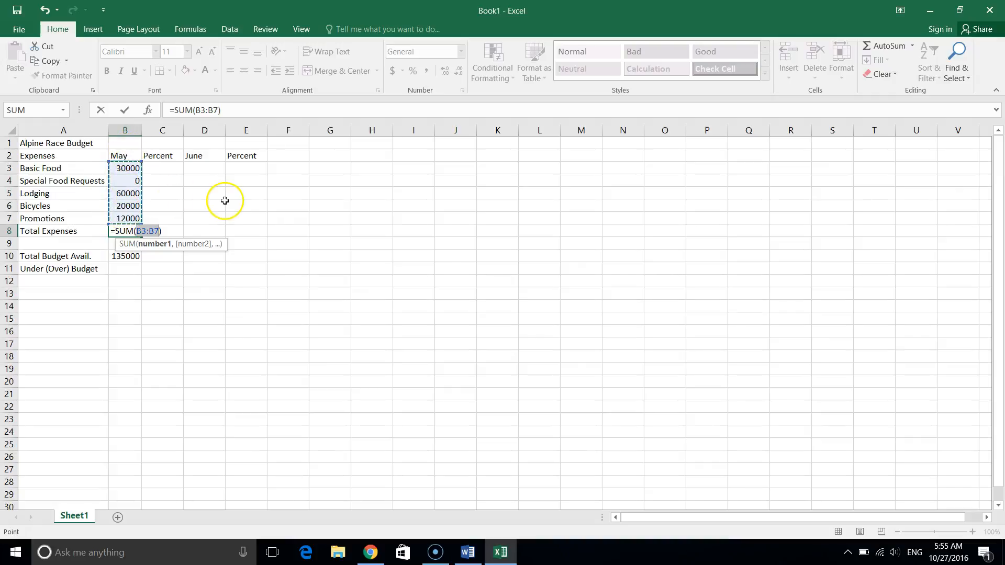
pyautogui.press('Return')
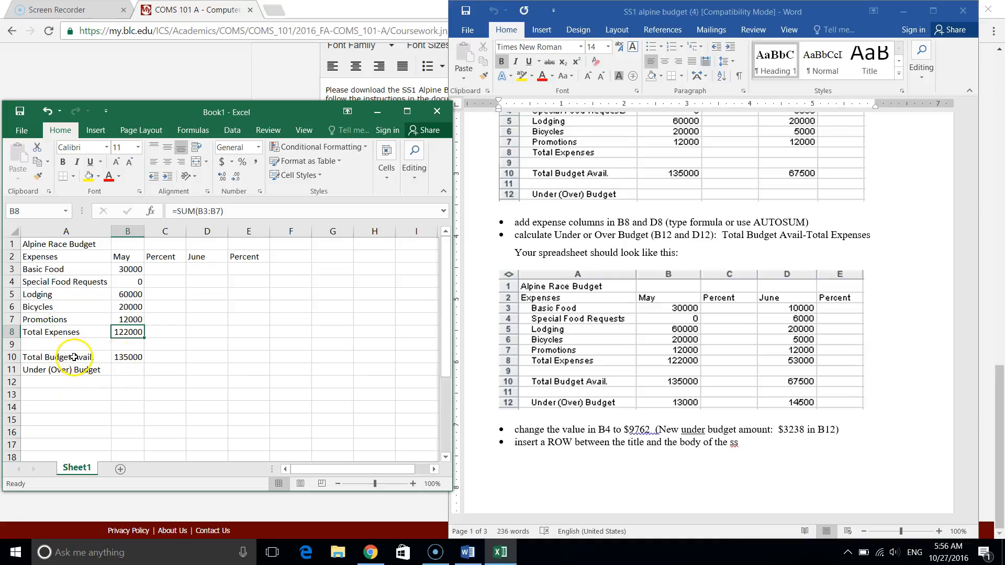
# Enter the formula =B10-B8 in cell B11 to calculate May's under or over budget amount
pyautogui.click(124, 369)
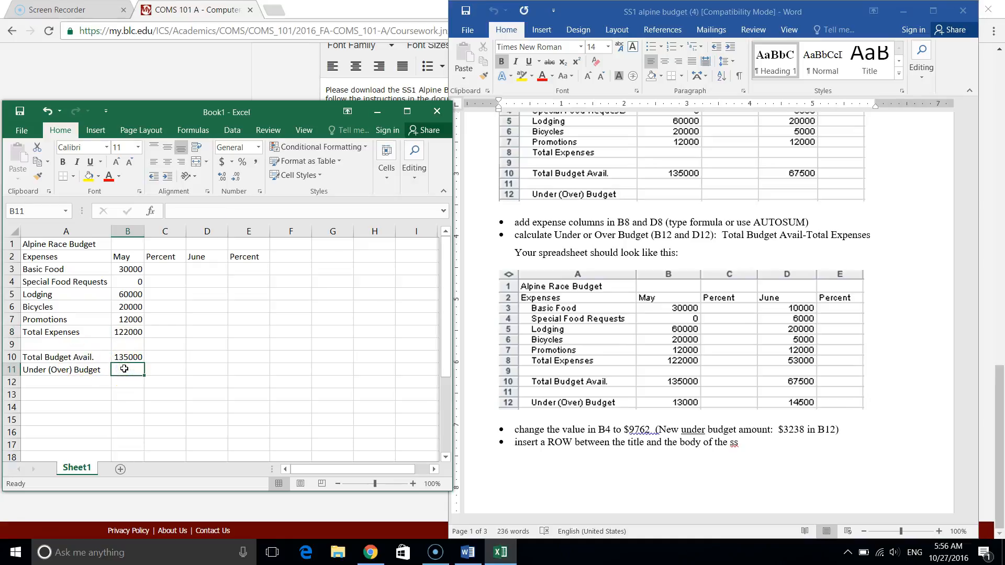
pyautogui.write('=')
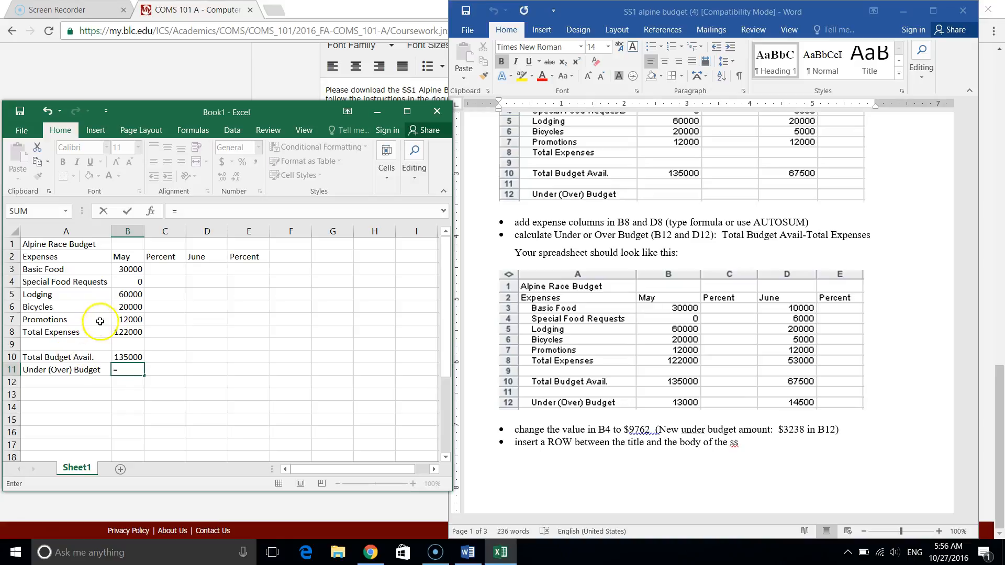
pyautogui.click(126, 356)
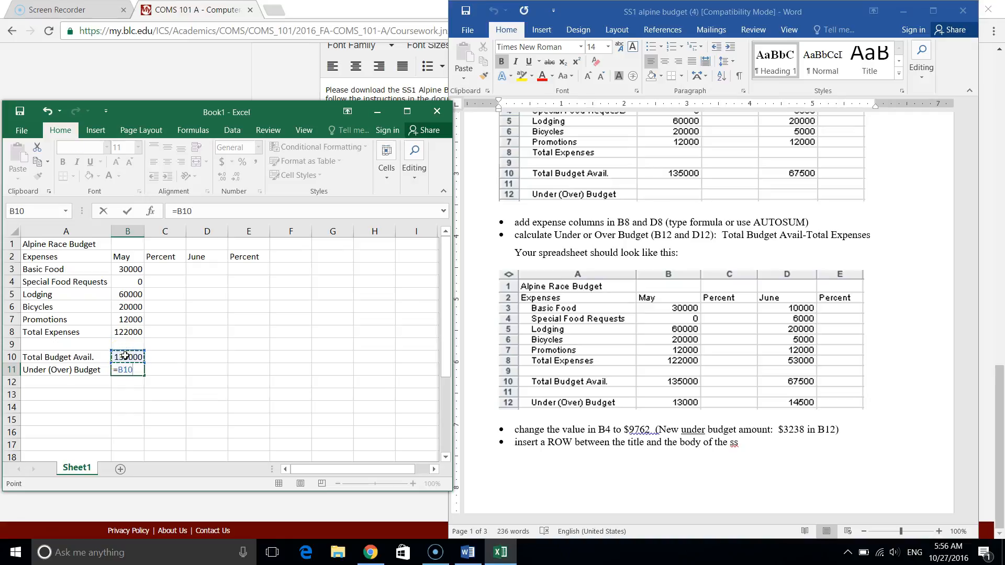
pyautogui.click(127, 333)
pyautogui.write('-')
pyautogui.click(127, 333)
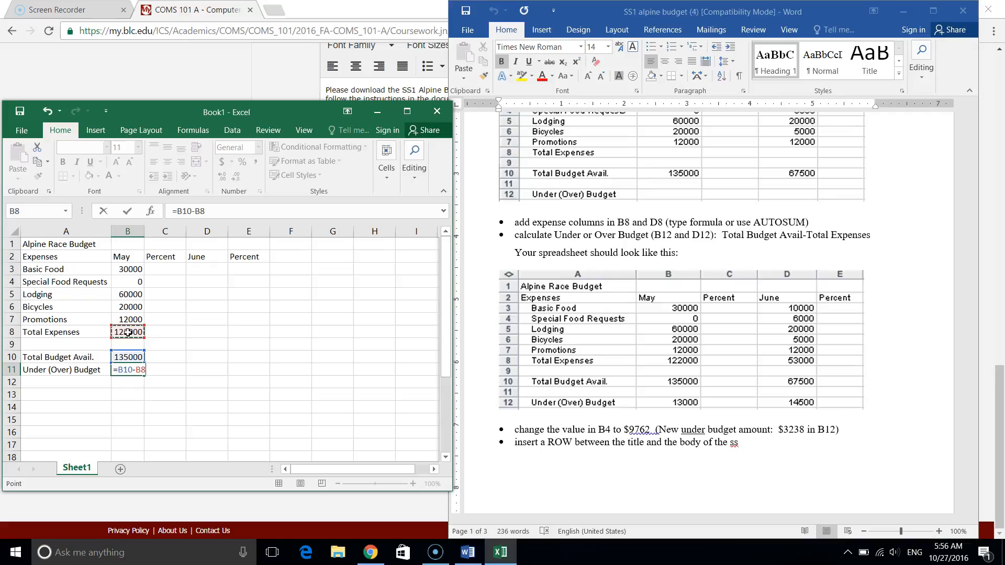
pyautogui.press('Return')
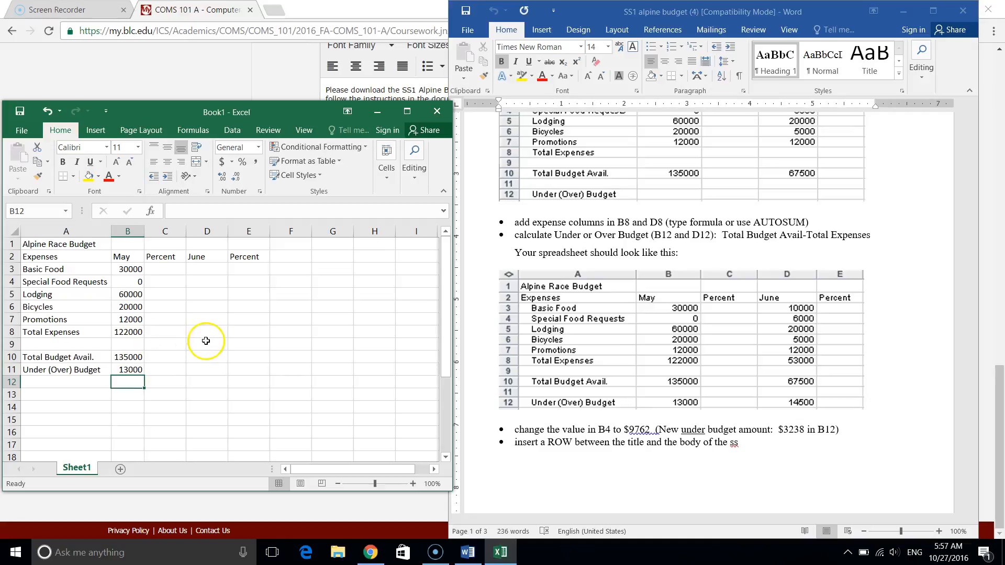
# Change the May Special Food Requests value in cell B4 to 9762
pyautogui.click(132, 282)
pyautogui.write('9762')
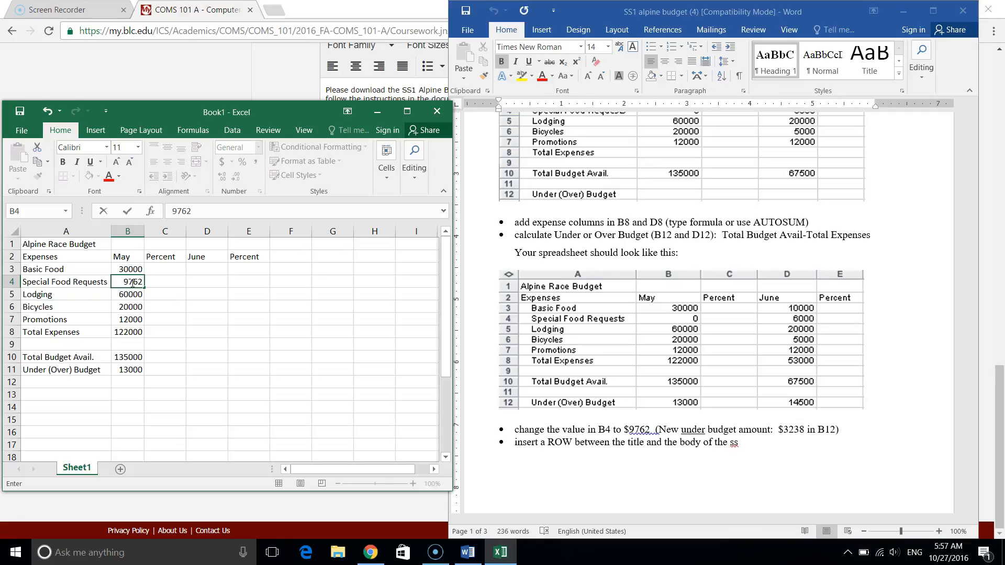
pyautogui.click(227, 337)
pyautogui.press('Return')
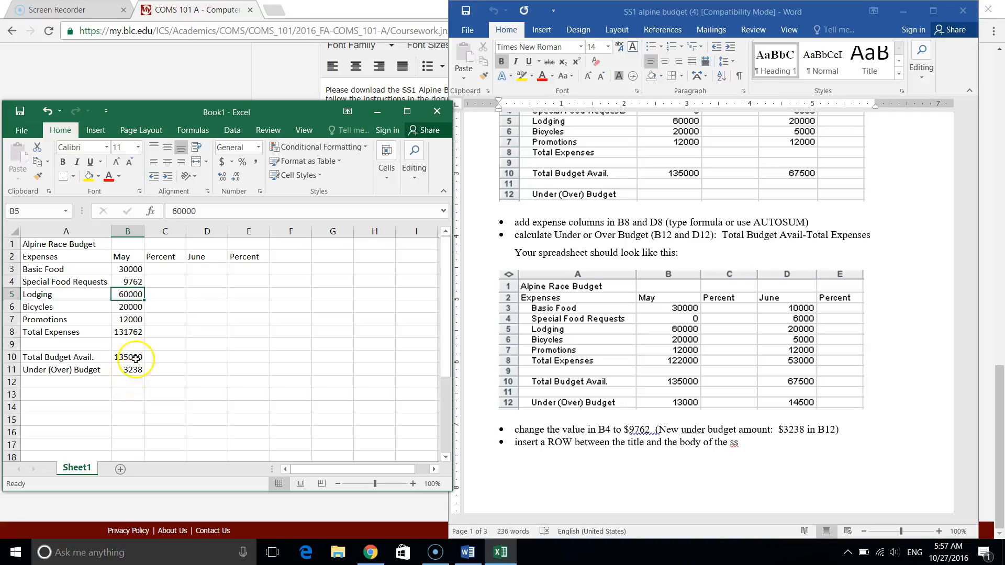
# Enter the June values 10000, 6000, 20000, 5000 and 12000 in D3:D7 and 67500 in D10, following the Word instructions
pyautogui.click(214, 272)
pyautogui.click(774, 306)
pyautogui.scroll(4, 771, 306)
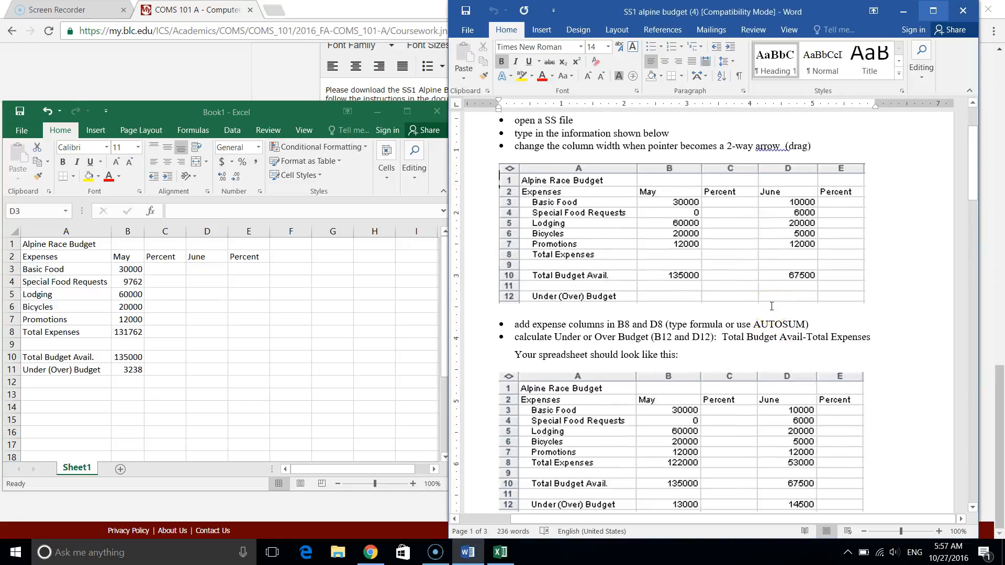
pyautogui.click(197, 267)
pyautogui.write('10000')
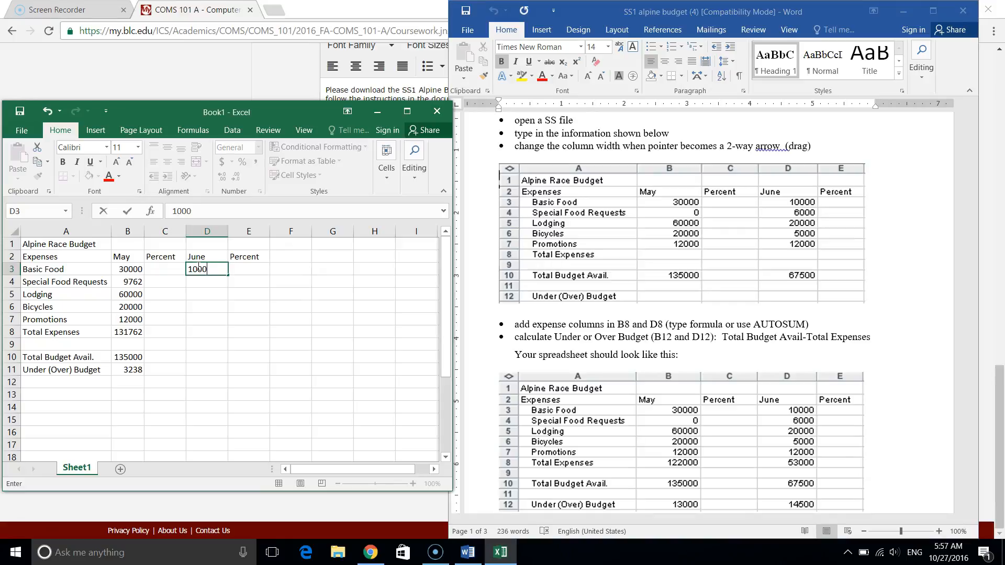
pyautogui.press('Return')
pyautogui.write('6000')
pyautogui.press('Return')
pyautogui.write('20000')
pyautogui.press('Return')
pyautogui.write('5000')
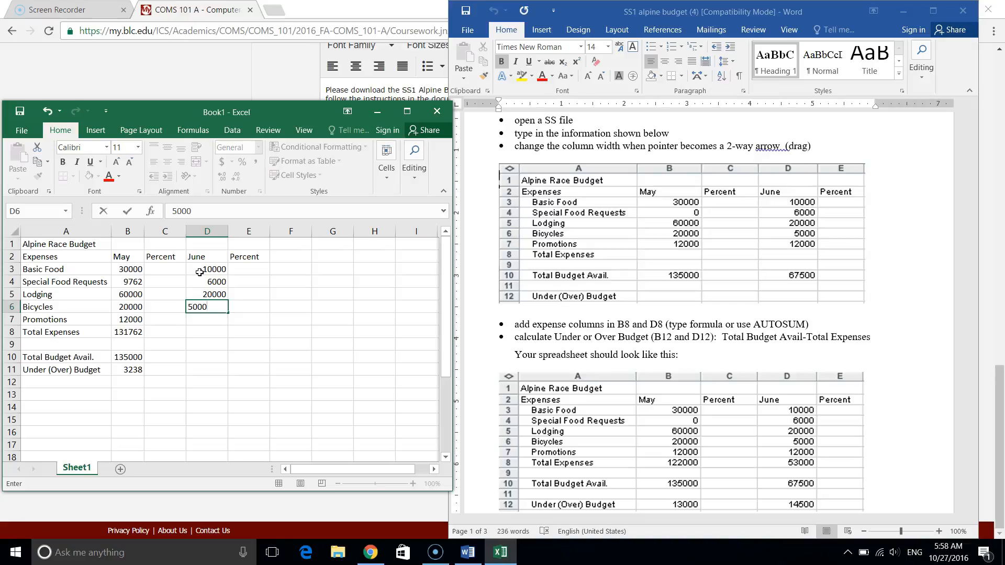
pyautogui.press('Return')
pyautogui.write('12000')
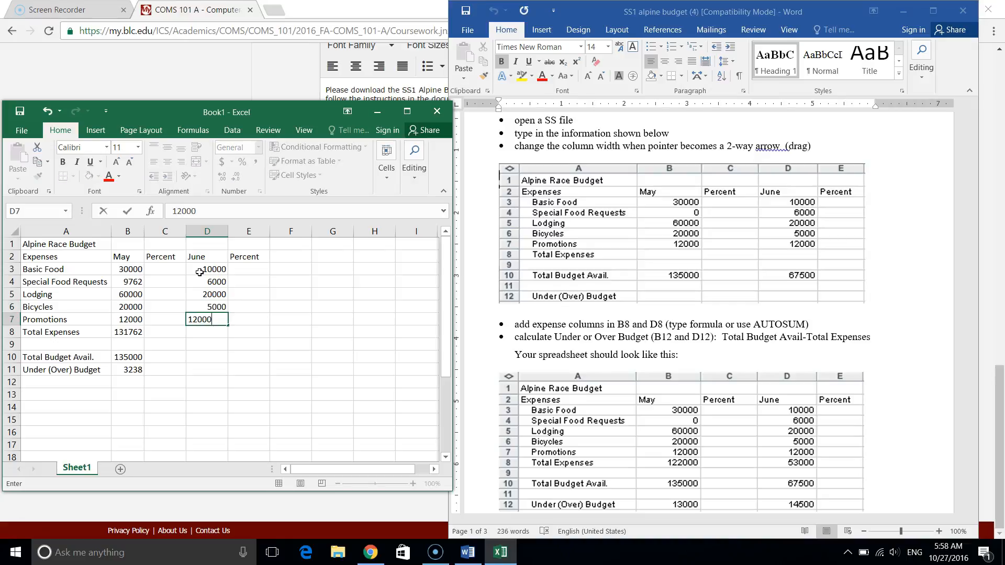
pyautogui.click(209, 332)
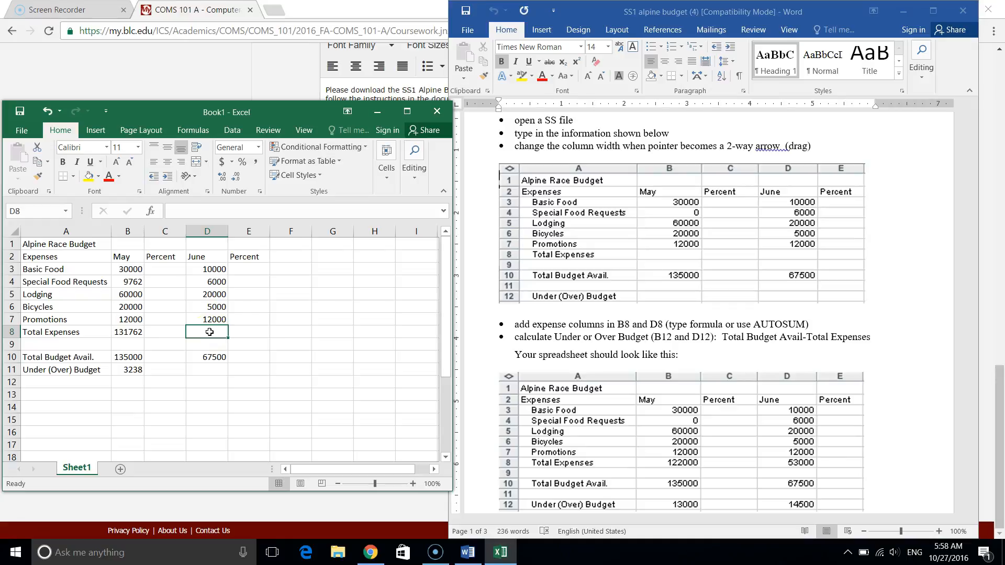
pyautogui.write('=sum(')
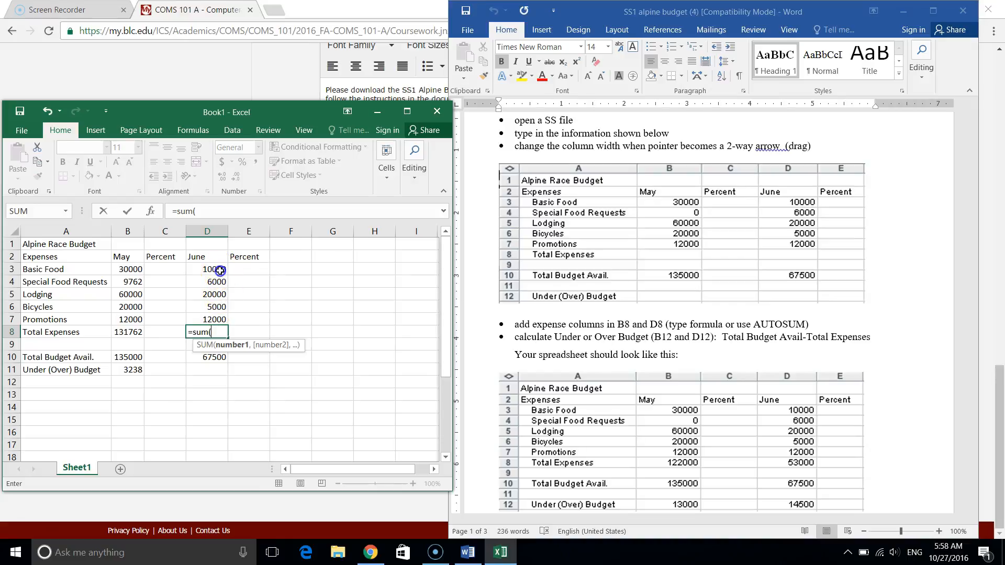
pyautogui.moveTo(215, 269); pyautogui.dragTo(212, 326)
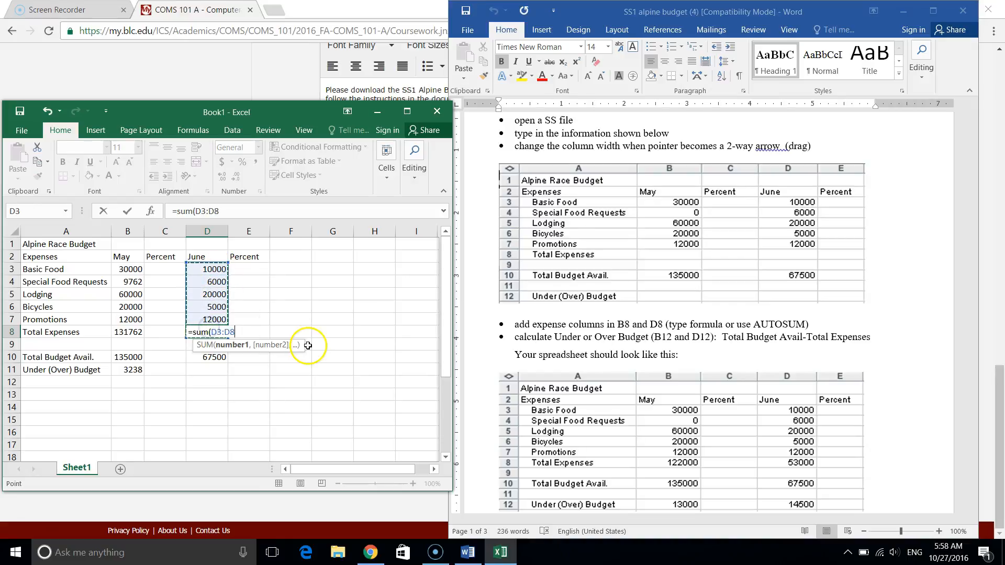
pyautogui.press('Escape')
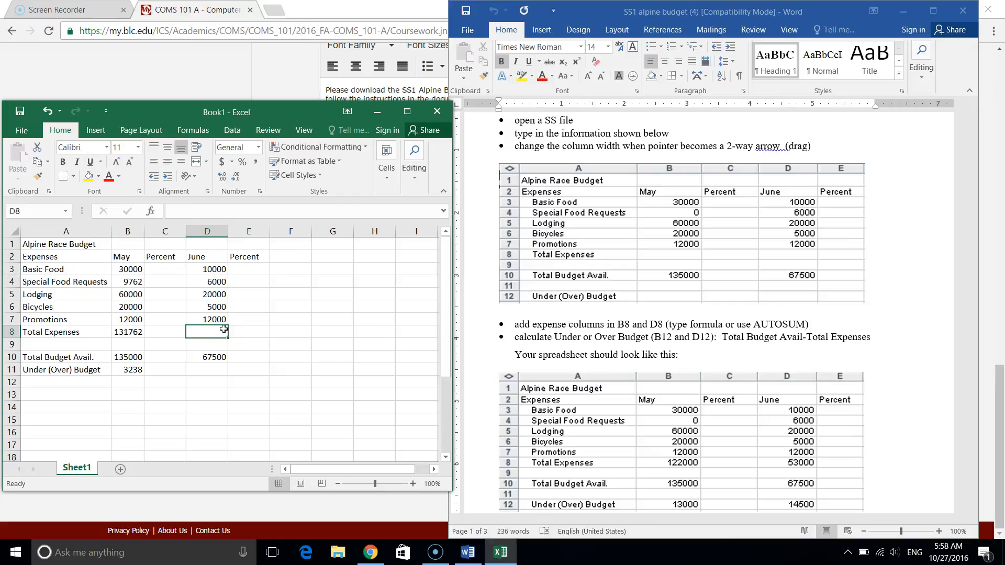
# Maximize the spreadsheet window and total the June expenses D3:D7 in cell D8 with AutoSum
pyautogui.click(408, 111)
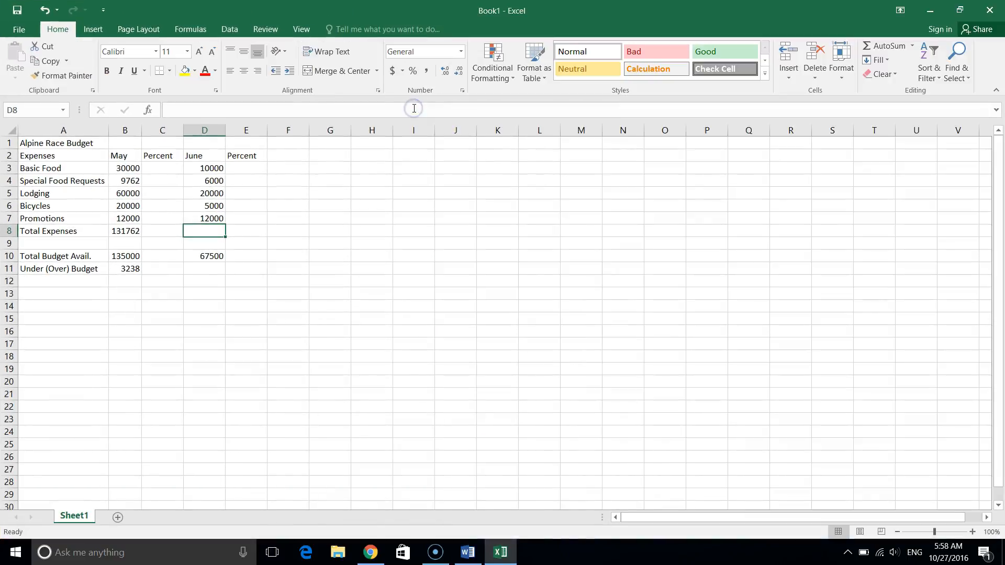
pyautogui.click(876, 50)
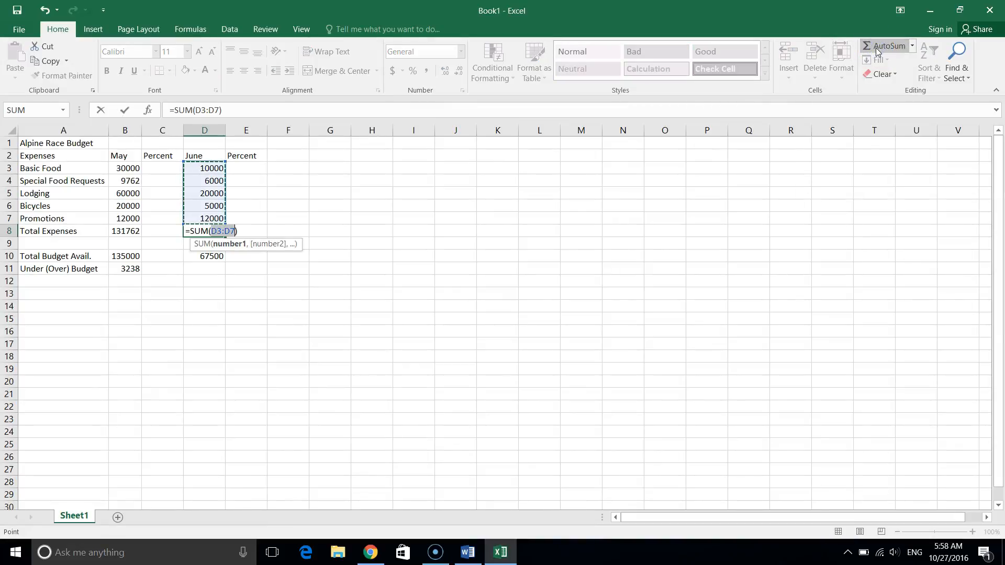
pyautogui.press('Return')
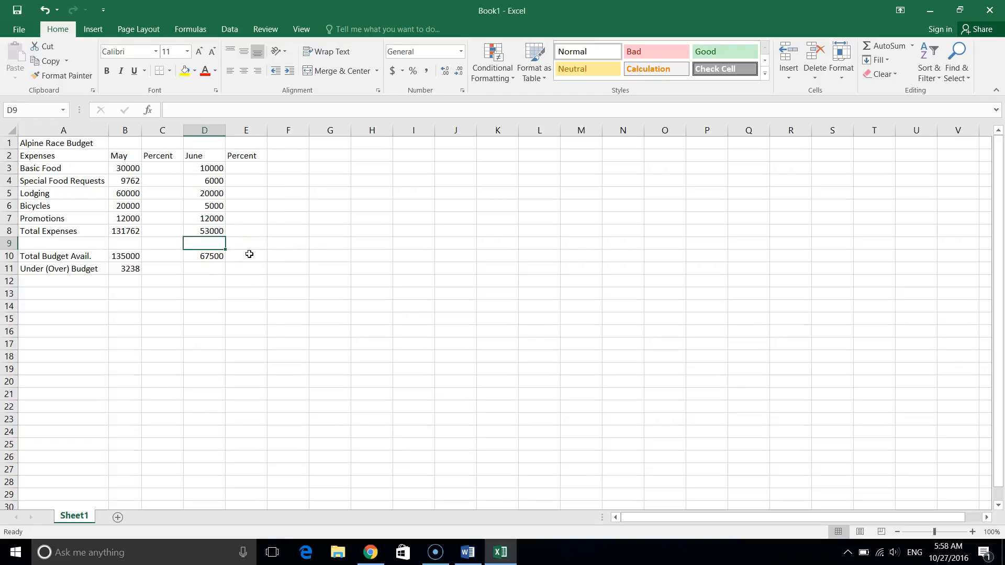
# Fill the under/over budget formula from B11 across to E11 and examine the copied formulas in C11 and D11
pyautogui.click(134, 273)
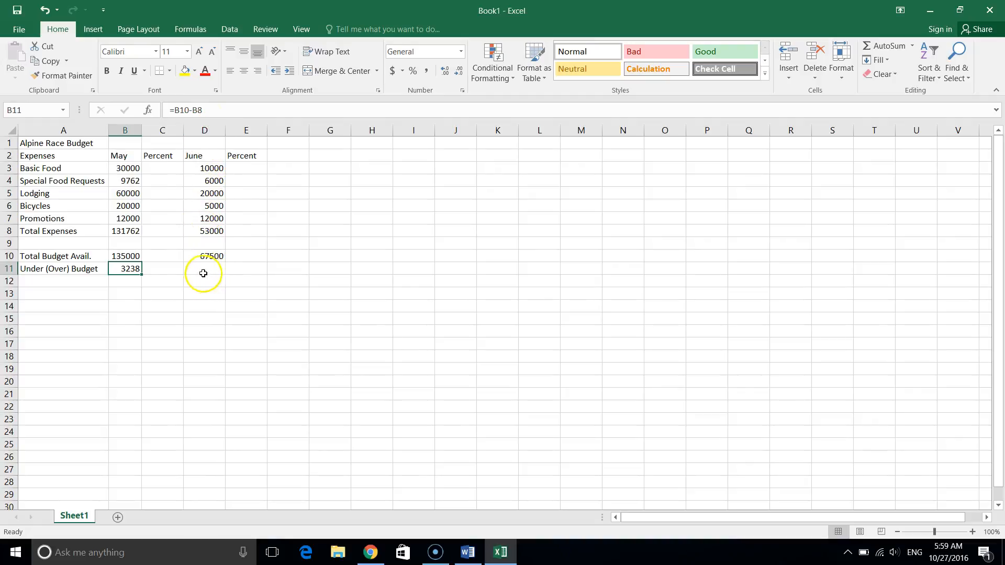
pyautogui.moveTo(142, 274); pyautogui.dragTo(259, 273)
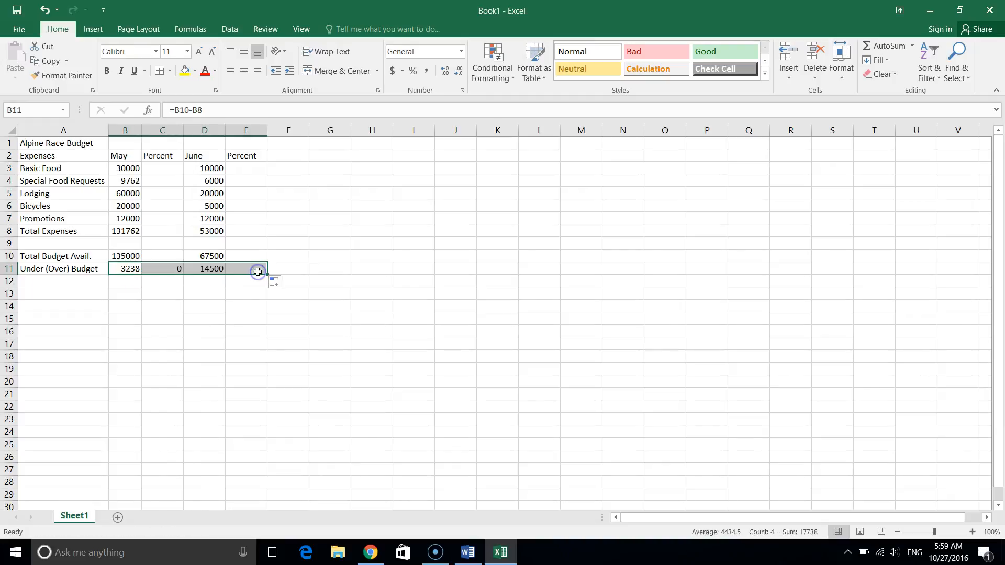
pyautogui.click(215, 329)
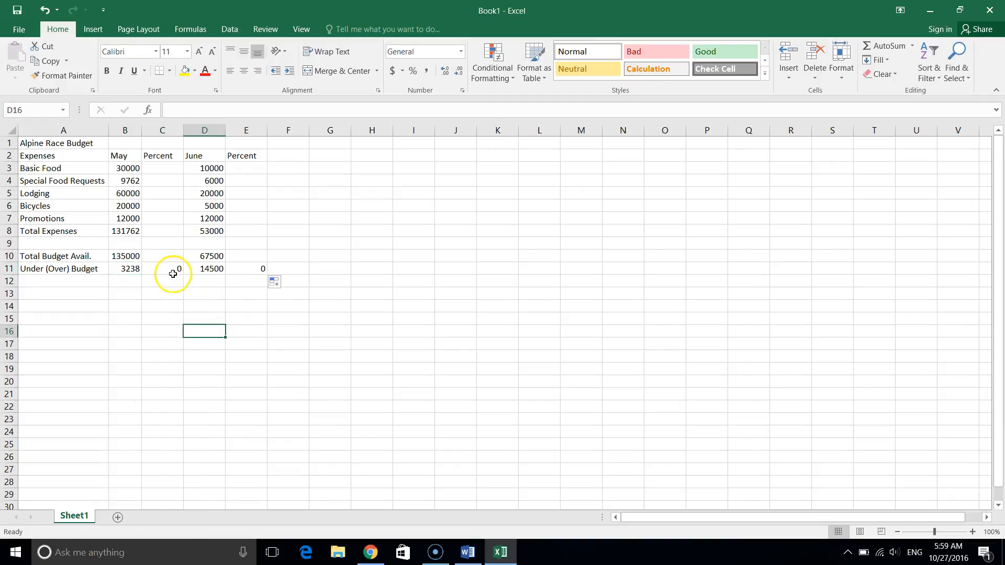
pyautogui.click(121, 268)
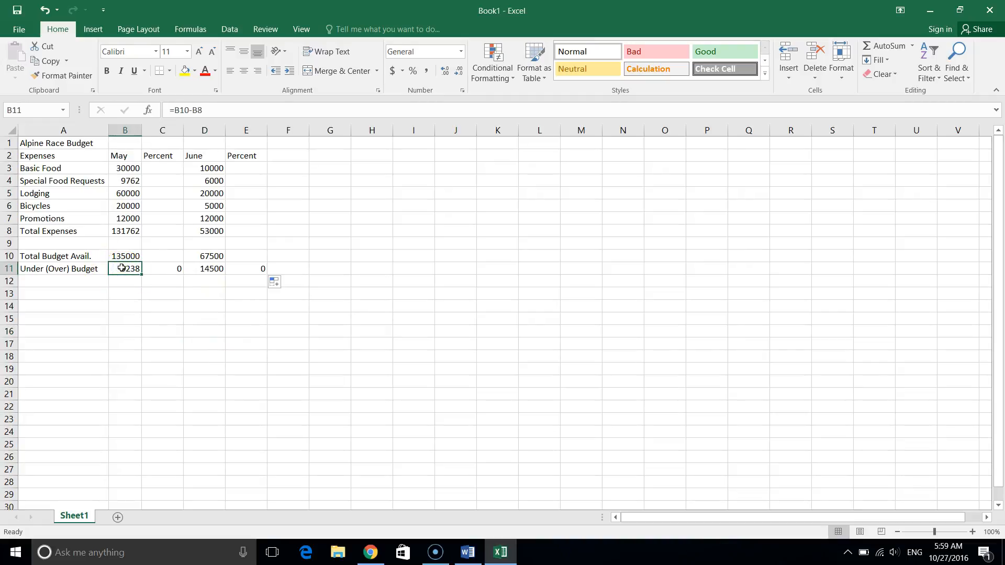
pyautogui.press('Right')
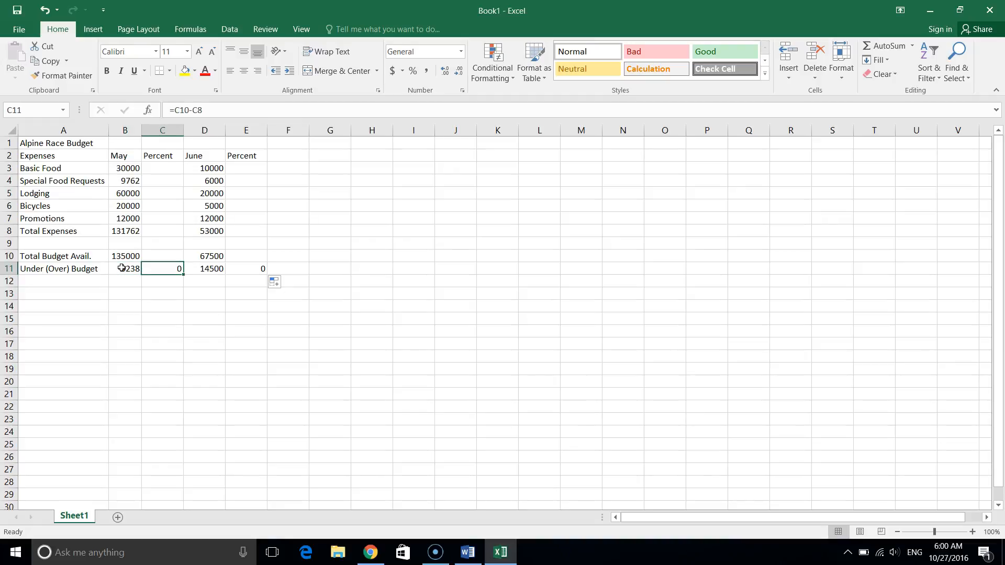
pyautogui.press('Right')
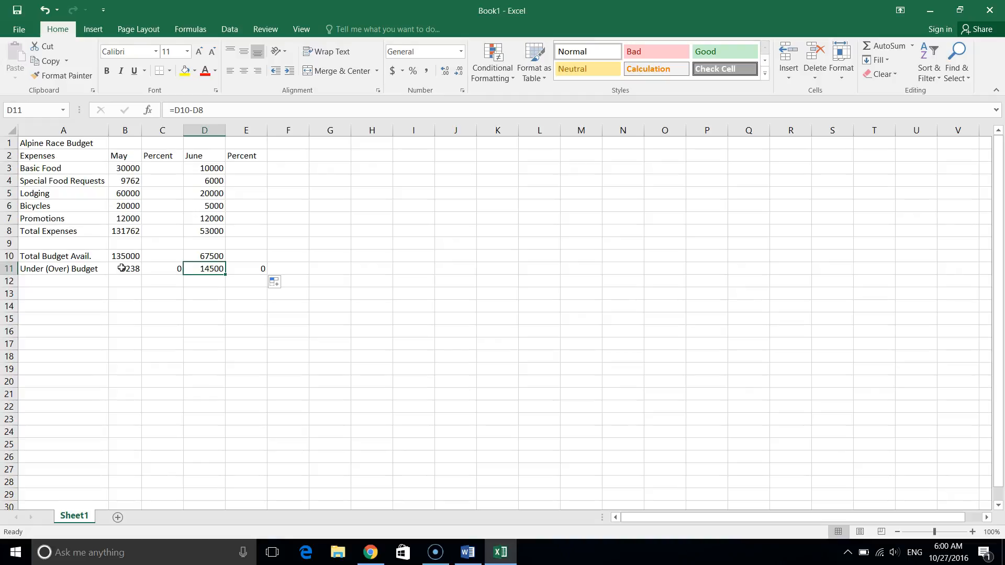
# Clear the filled formulas from cells C11:E11
pyautogui.press('Left')
pyautogui.press('Left')
pyautogui.press('Right')
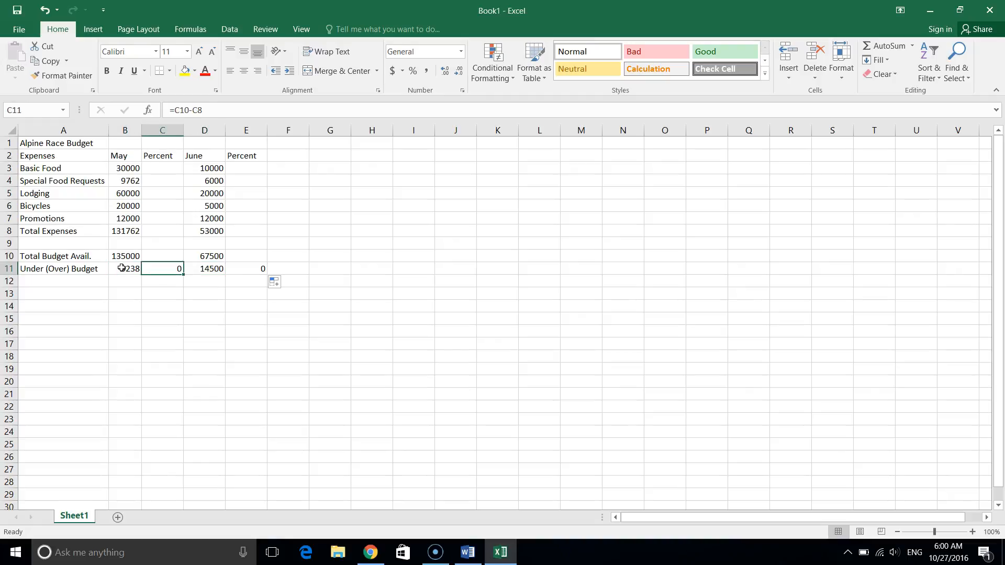
pyautogui.hotkey('shift', 'Right')
pyautogui.hotkey('shift', 'Right')
pyautogui.press('Delete')
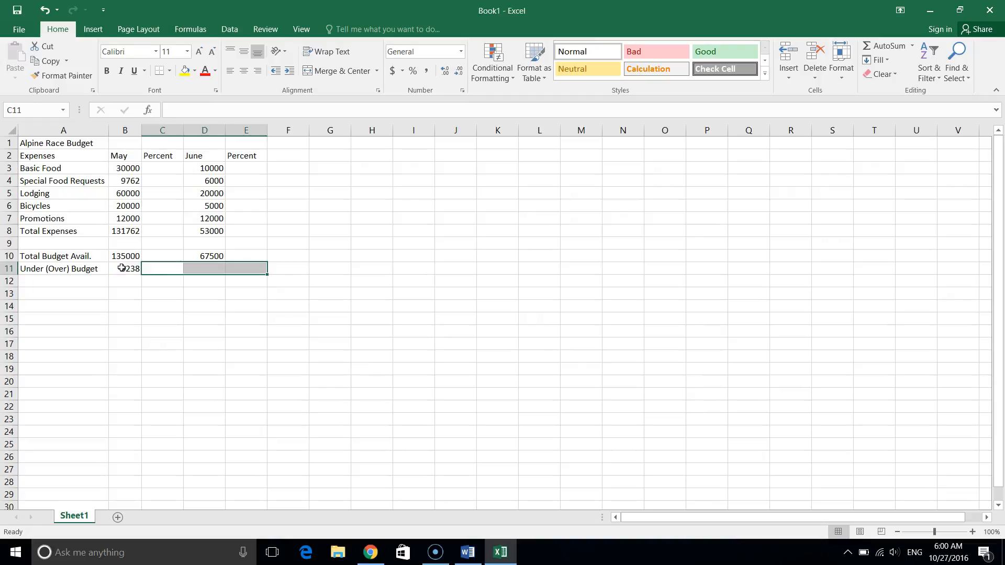
# Copy the under/over budget formula from B11 into D11 for June and compare it with the original
pyautogui.click(120, 268)
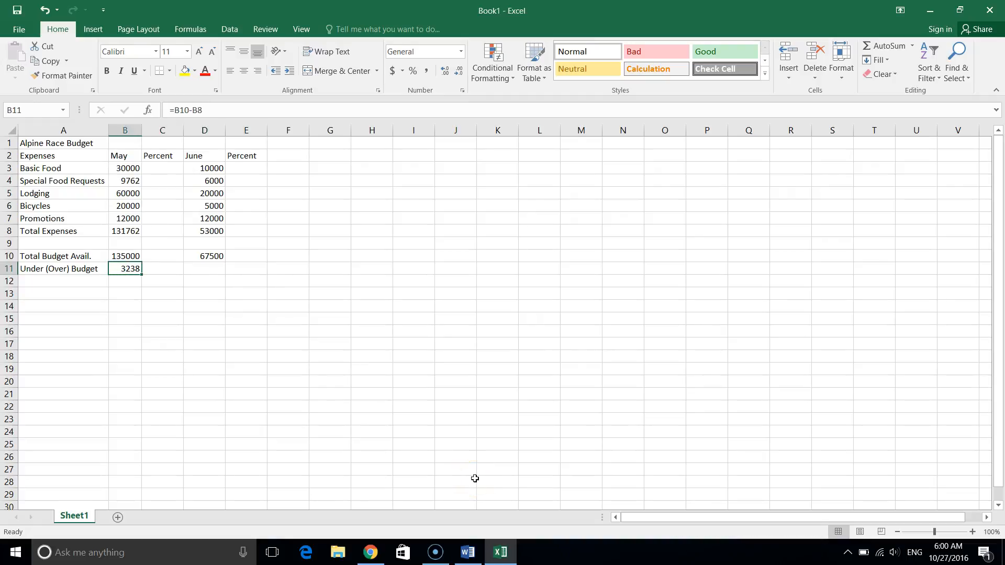
pyautogui.rightClick(128, 271)
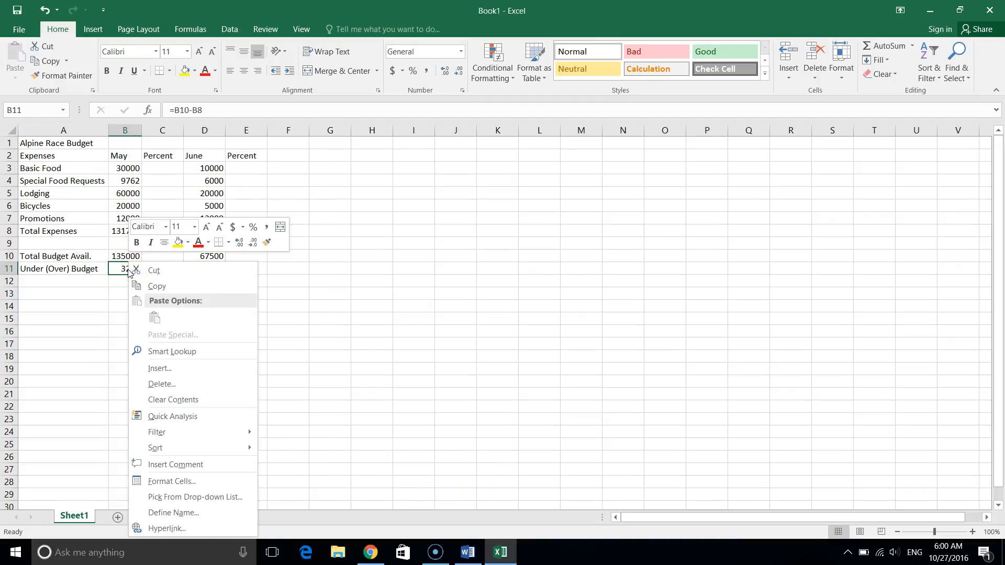
pyautogui.click(168, 288)
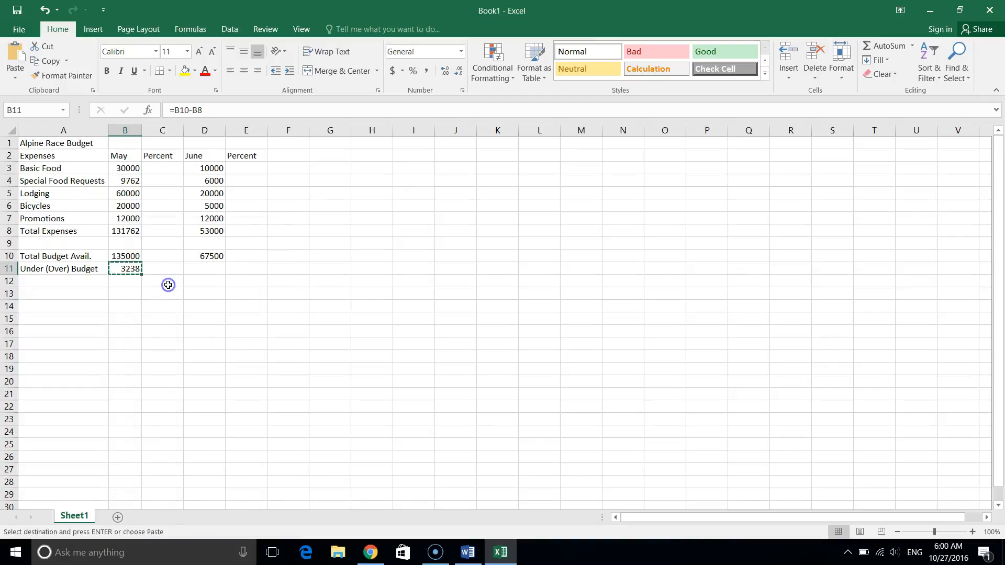
pyautogui.click(203, 268)
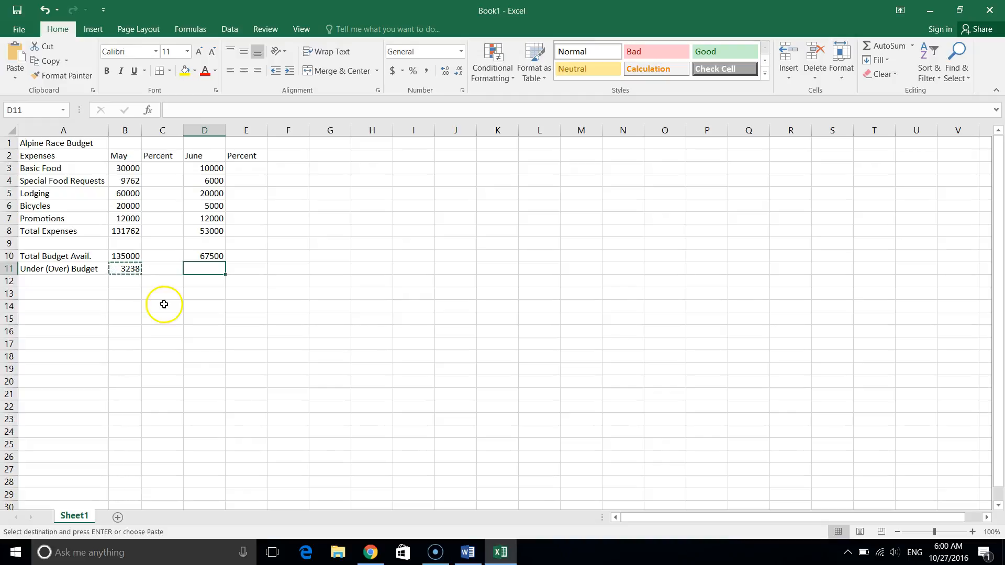
pyautogui.hotkey('ctrl', 'v')
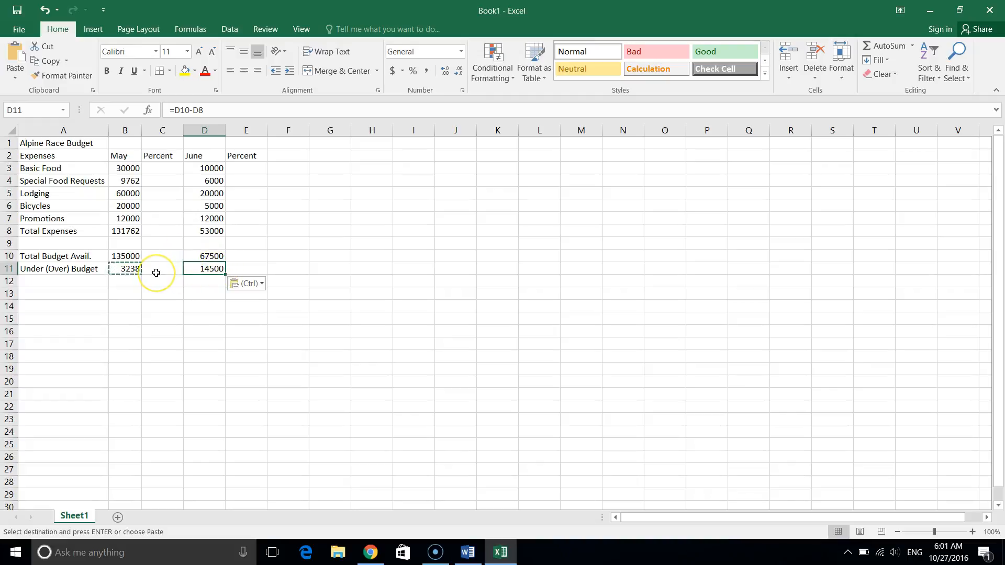
pyautogui.click(122, 266)
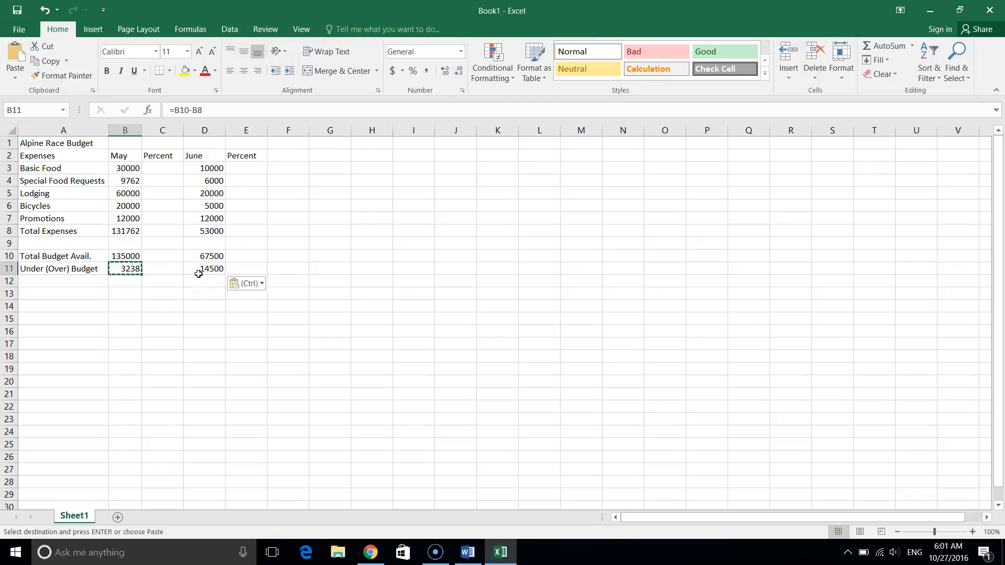
# Check the instructions in the Word document and insert a blank sheet row between the title and the Expenses header row
pyautogui.click(467, 552)
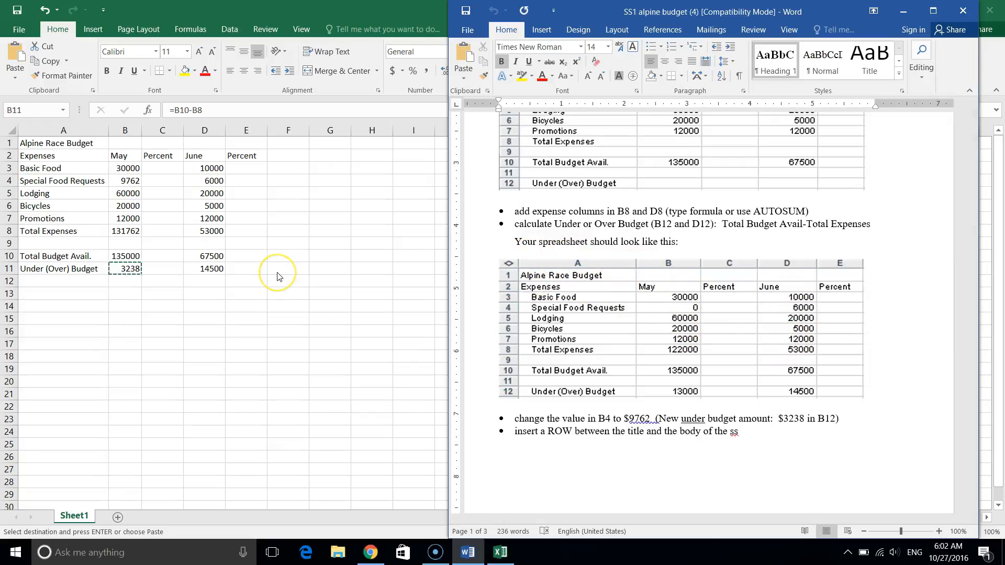
pyautogui.click(277, 241)
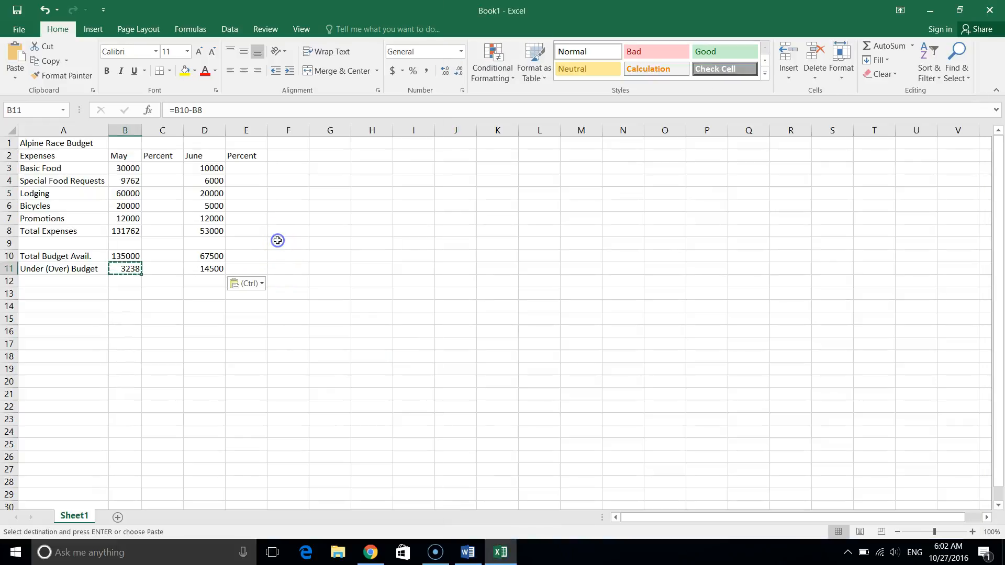
pyautogui.click(44, 157)
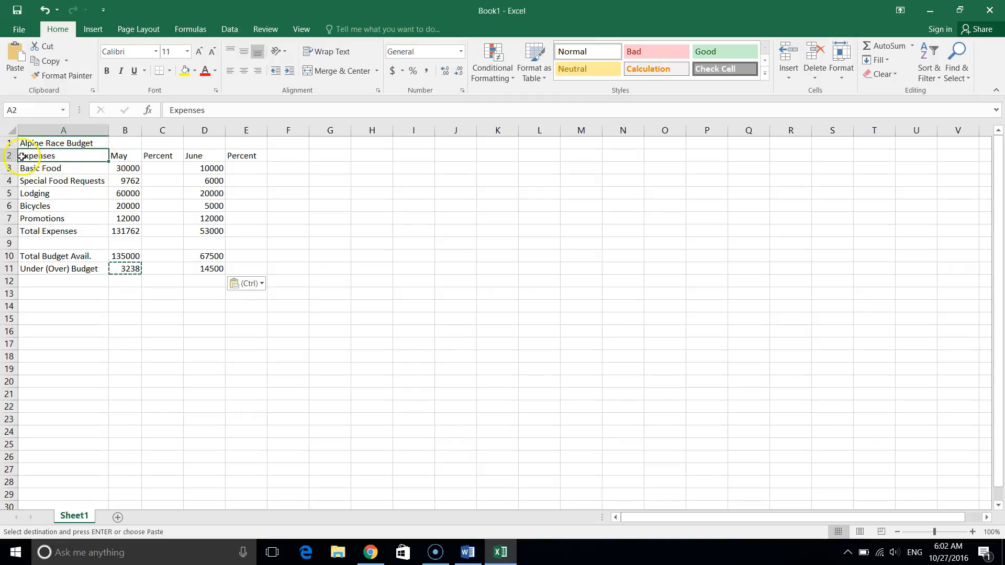
pyautogui.click(117, 153)
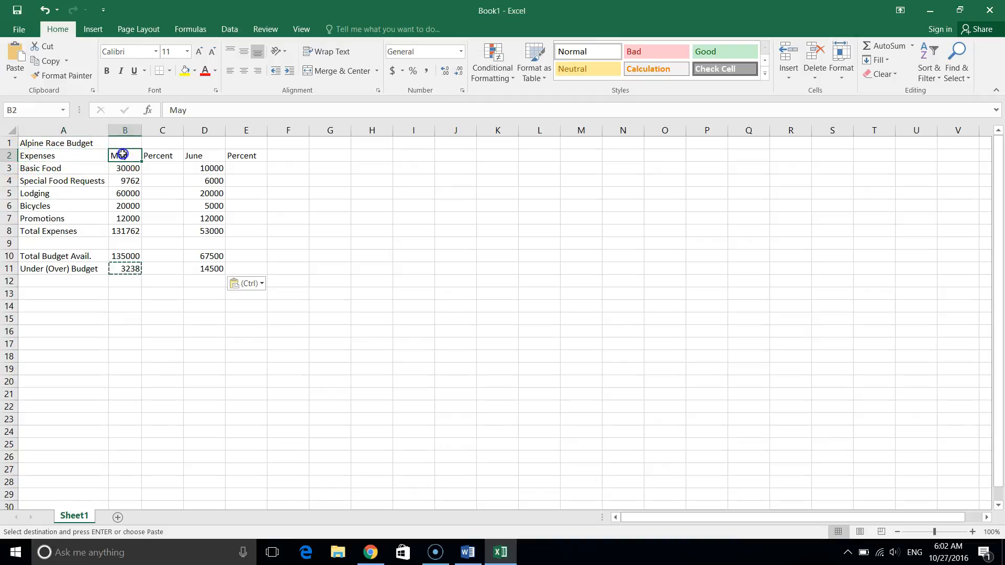
pyautogui.click(226, 163)
pyautogui.click(241, 155)
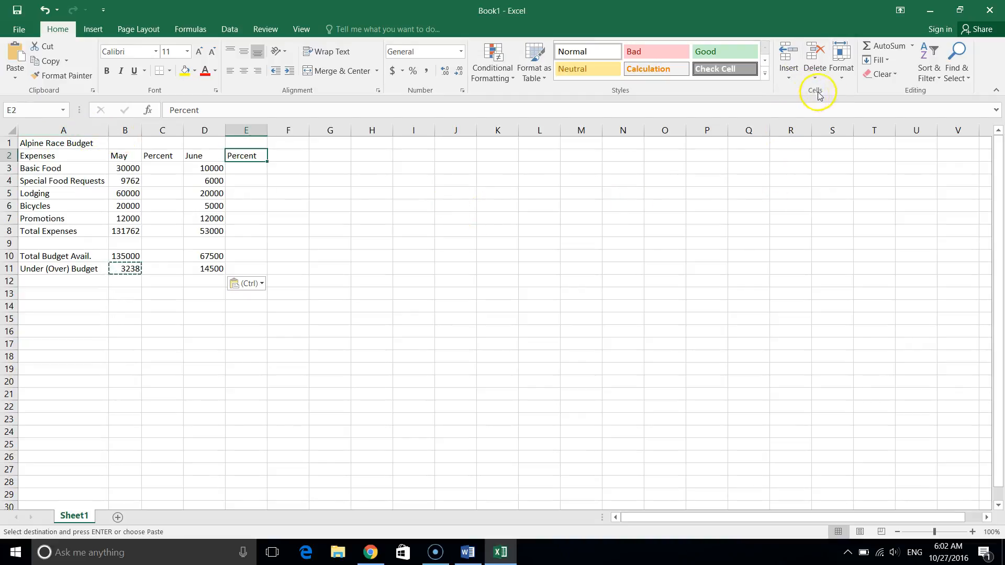
pyautogui.click(790, 80)
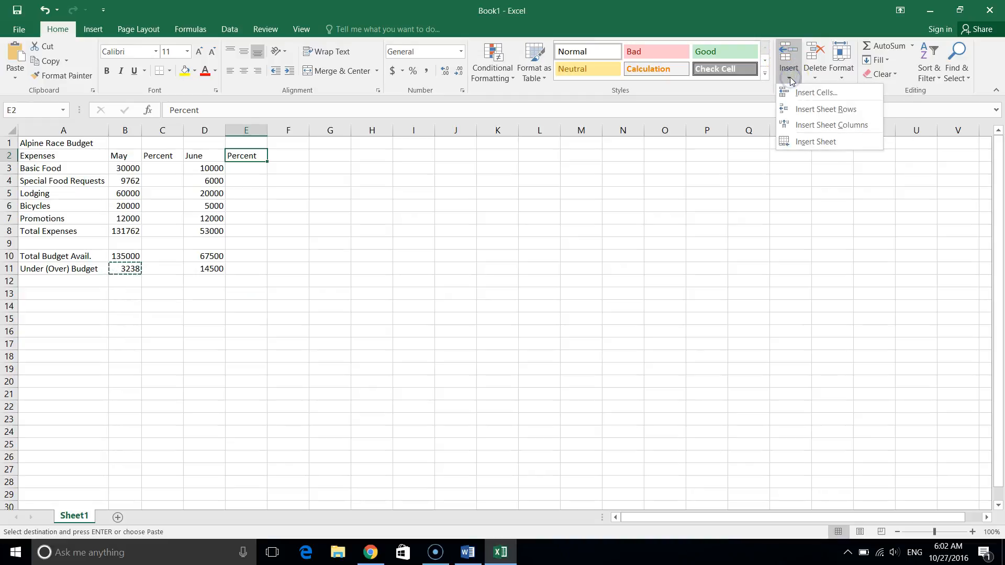
pyautogui.click(809, 111)
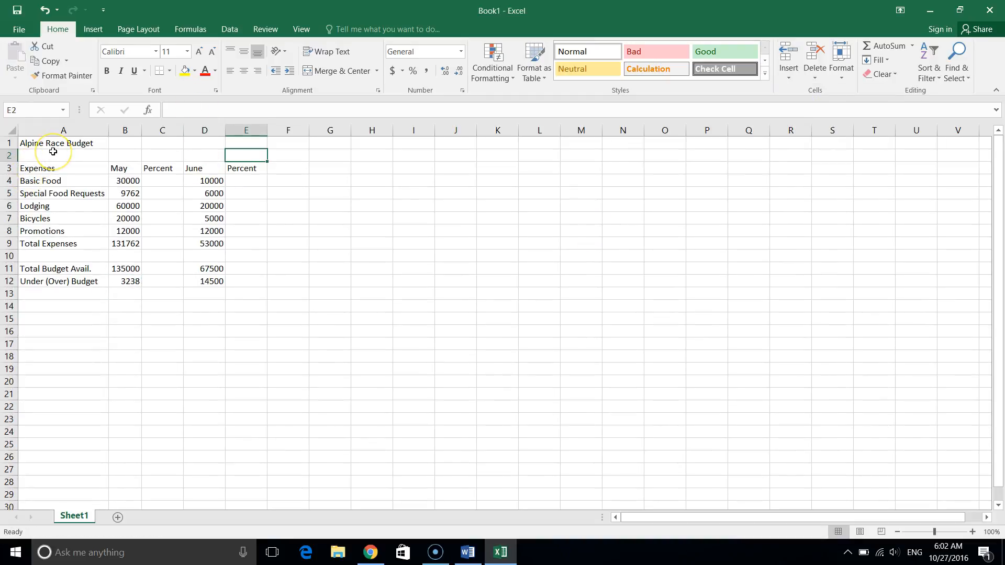
# Restore the spreadsheet window beside the instructions and enter =B4/B11 in C4 as May's basic food percentage of the total budget
pyautogui.click(959, 10)
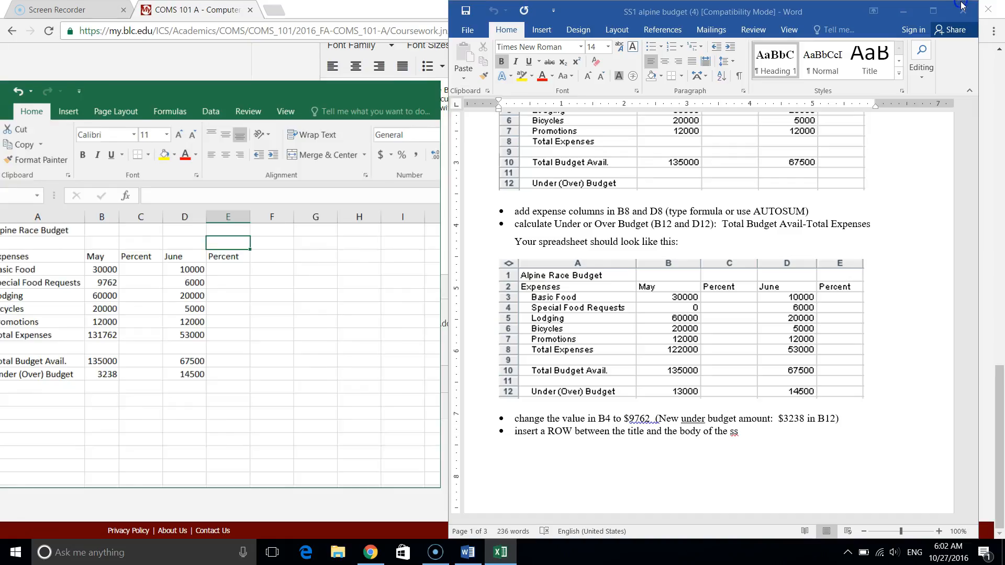
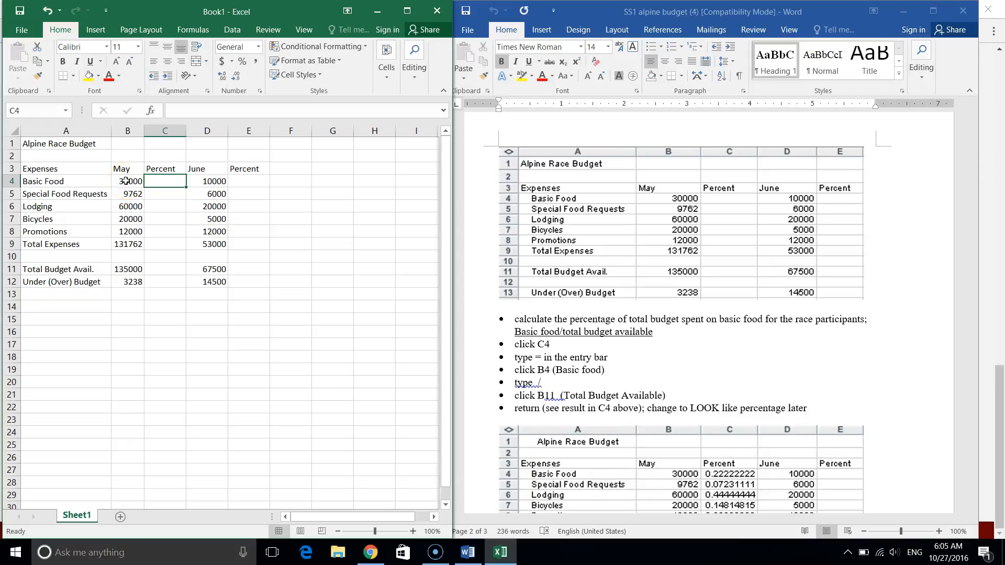
pyautogui.write('=')
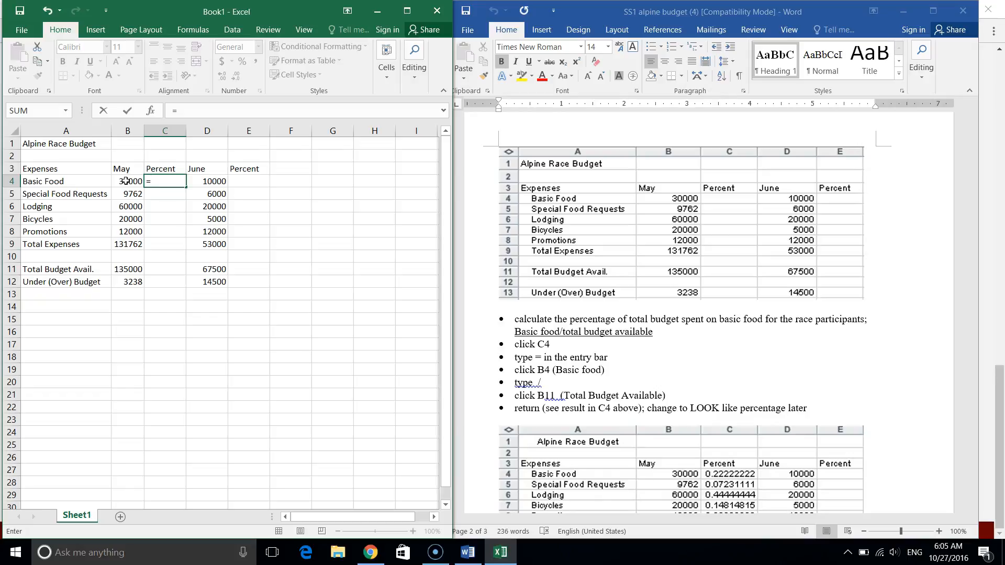
pyautogui.click(126, 180)
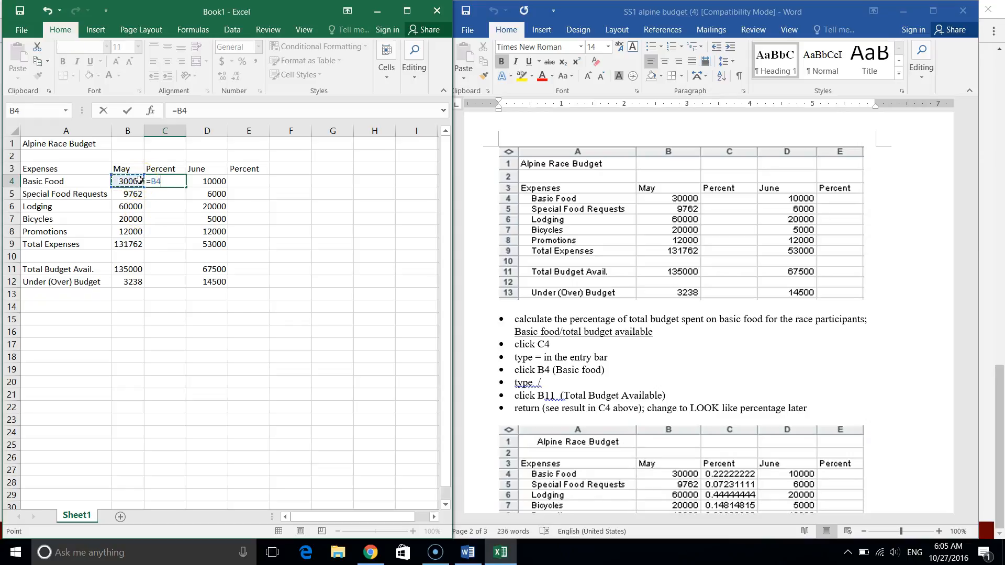
pyautogui.write('/')
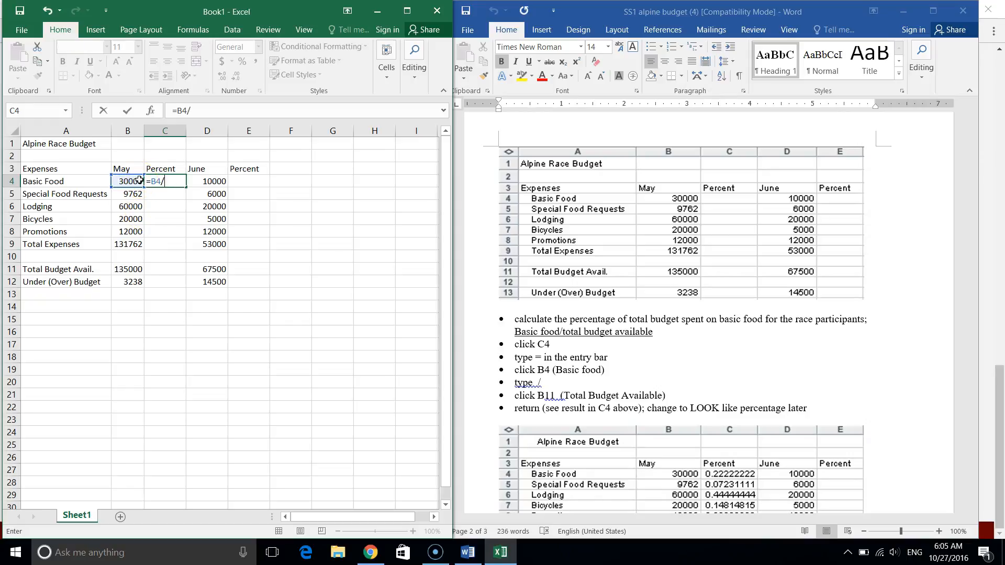
pyautogui.click(137, 270)
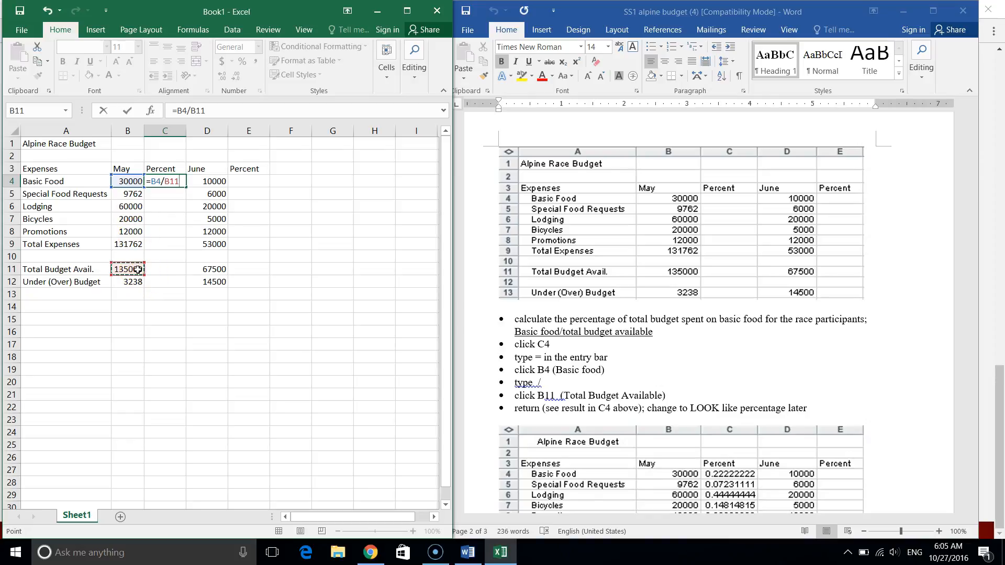
pyautogui.press('Return')
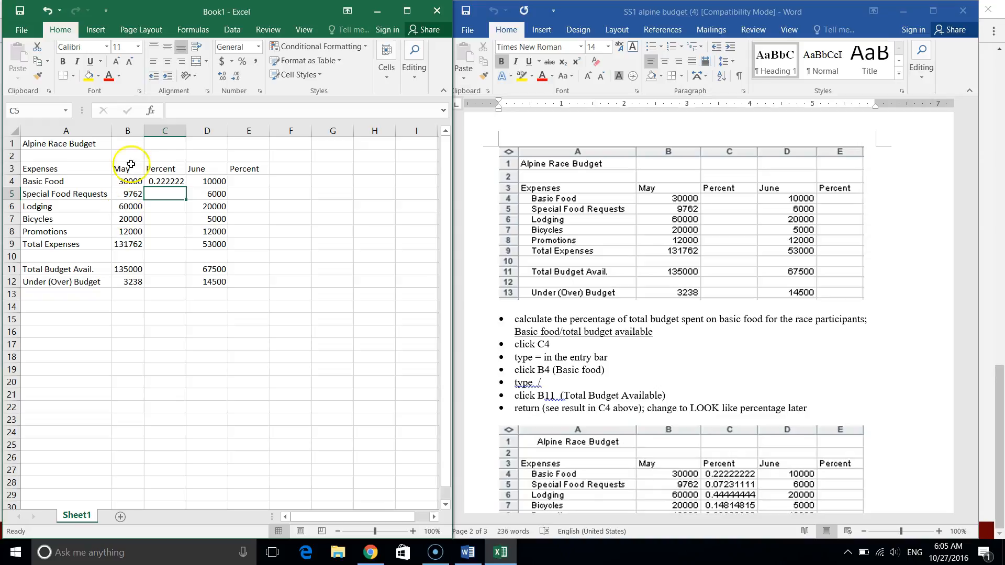
# Fill the percentage formula from C4 down to C6 and examine the copied formulas in C5 and C6
pyautogui.click(157, 181)
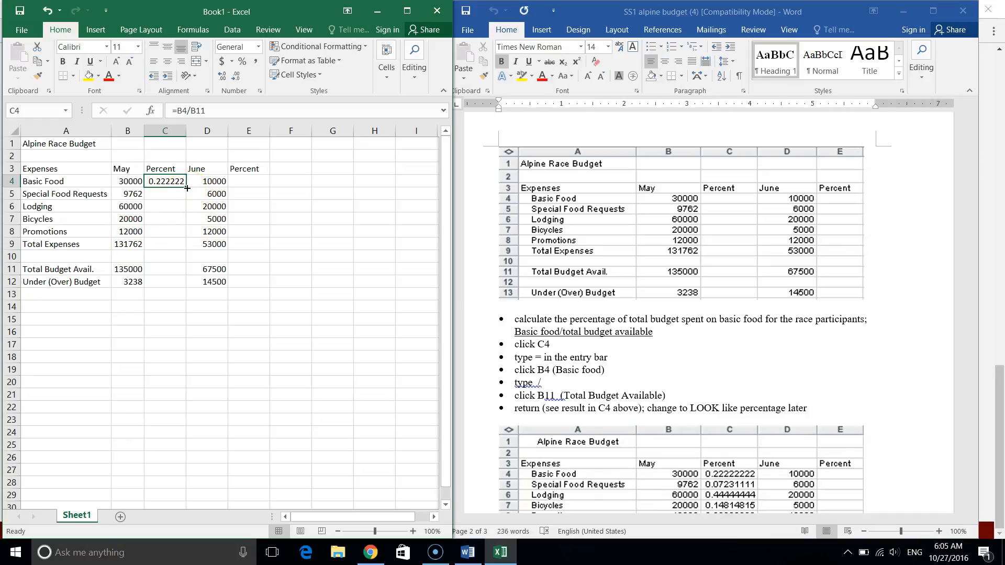
pyautogui.moveTo(187, 188); pyautogui.dragTo(184, 212)
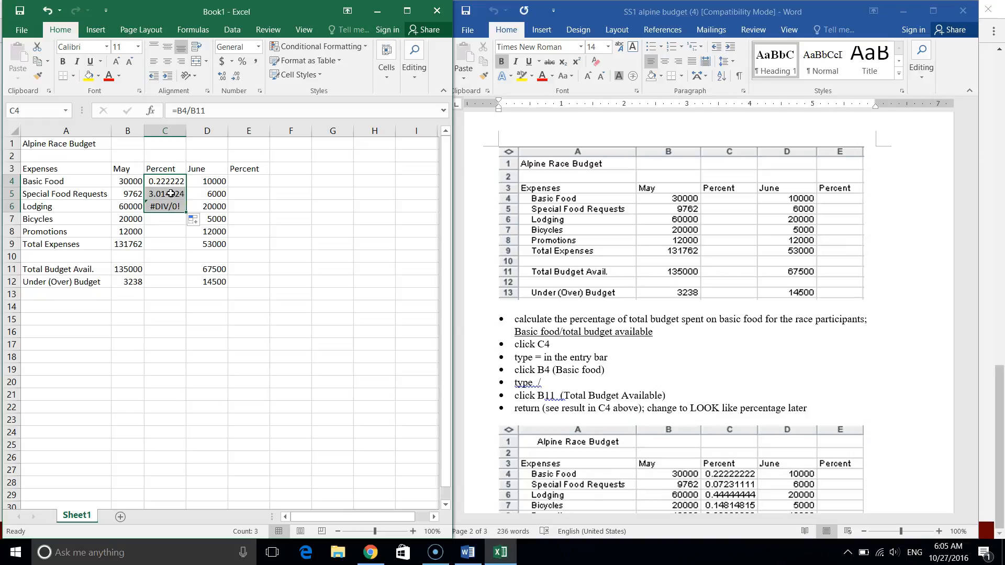
pyautogui.click(171, 245)
pyautogui.click(172, 207)
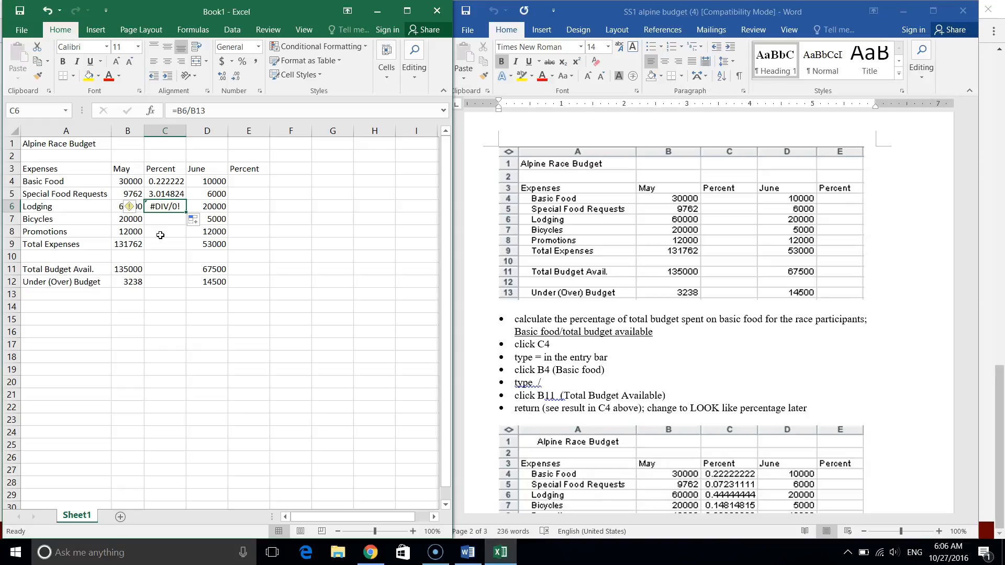
pyautogui.click(174, 195)
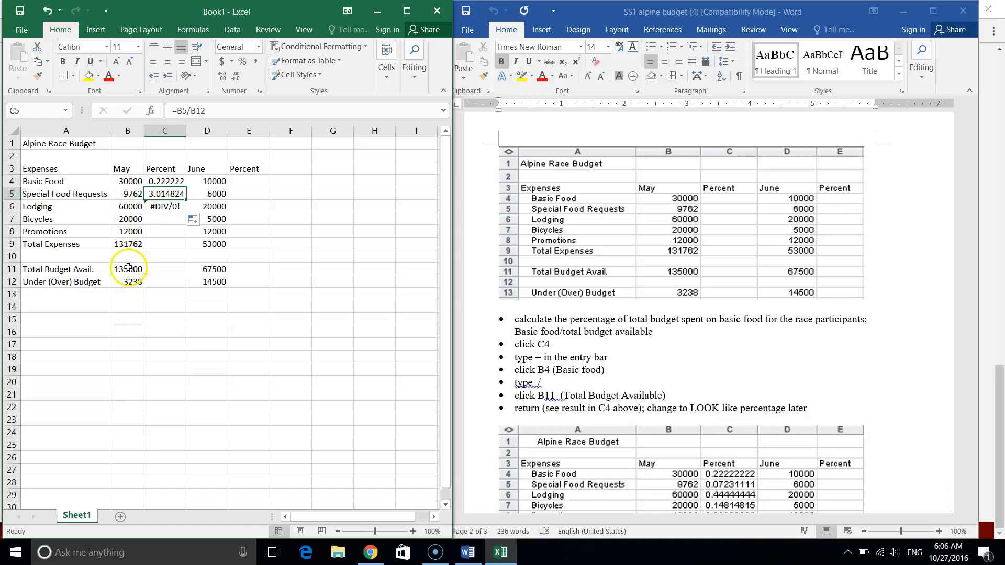
pyautogui.click(166, 207)
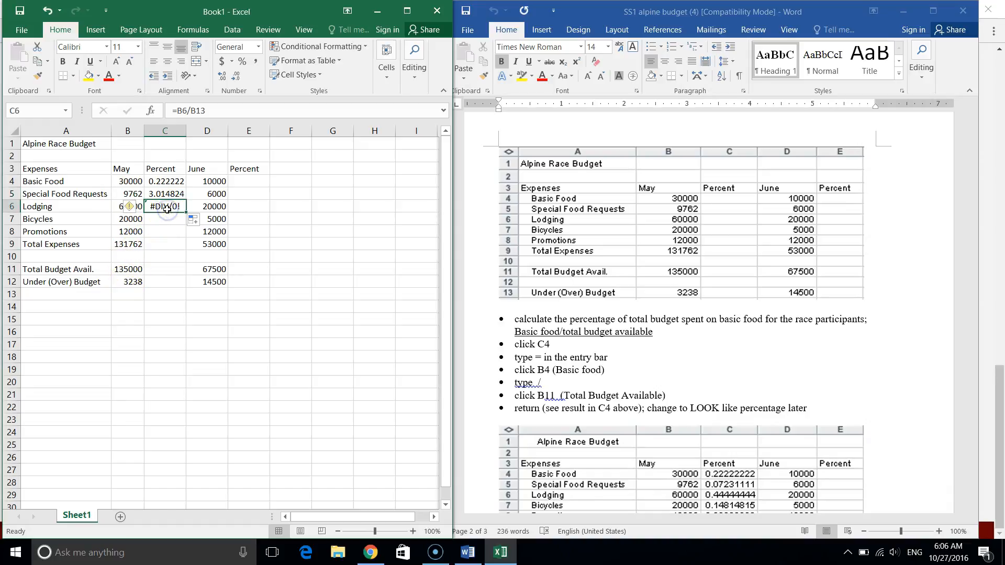
pyautogui.click(116, 206)
pyautogui.click(158, 206)
# Edit the formula in C4 to use an absolute reference to the total budget, =B4/$B$11
pyautogui.click(168, 183)
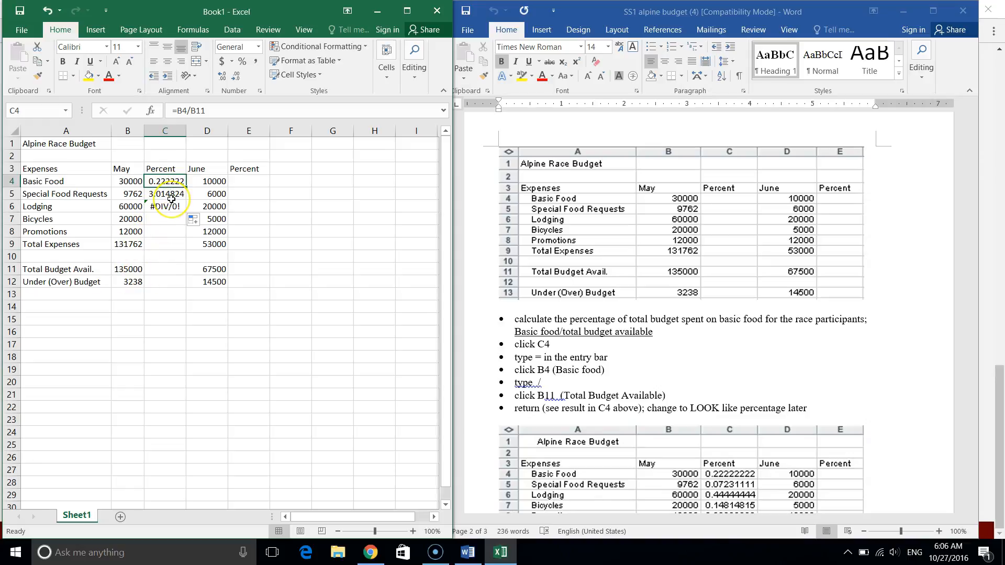
pyautogui.press('F2')
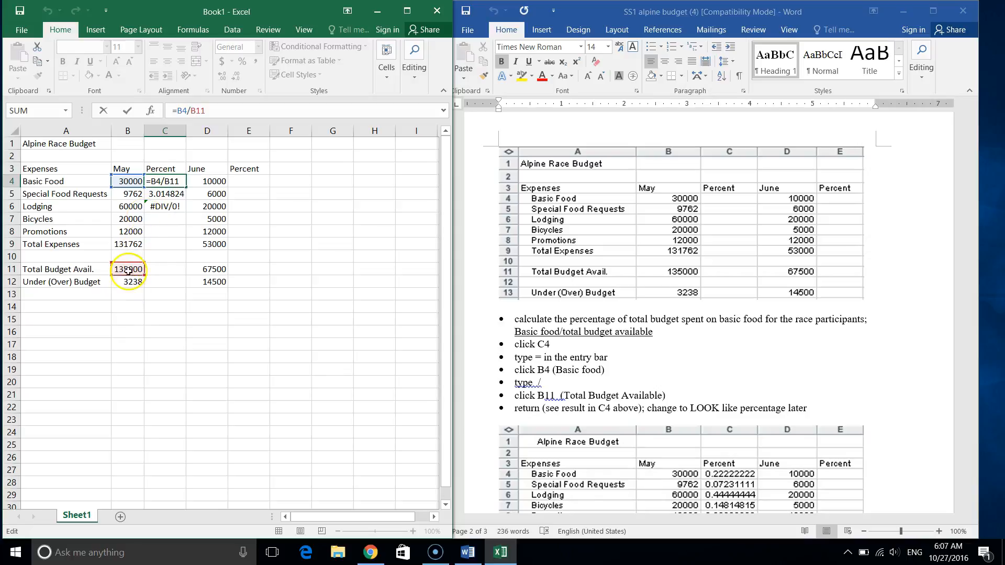
pyautogui.click(201, 109)
pyautogui.press('F4')
pyautogui.write('B11')
pyautogui.press('F4')
pyautogui.press('Return')
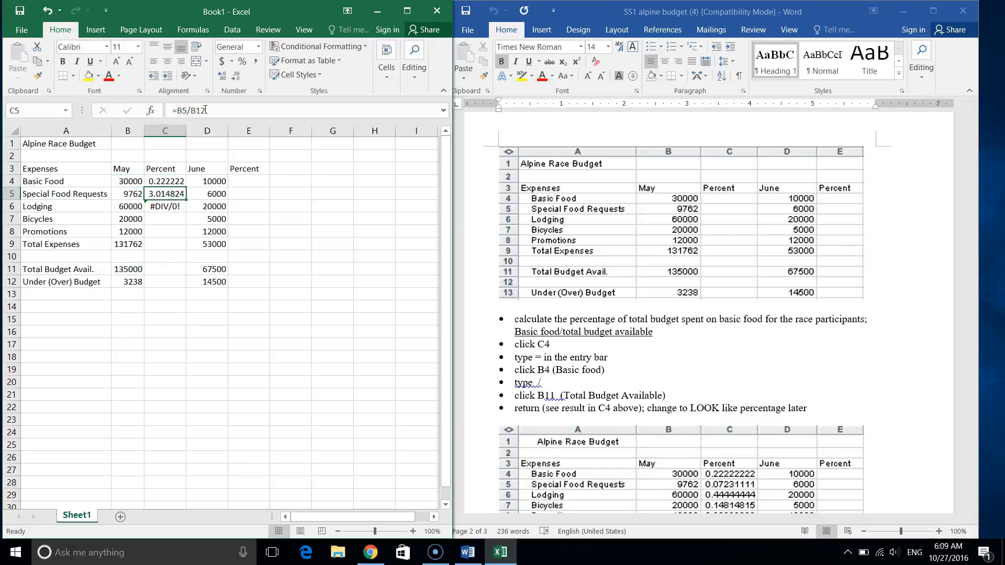
# Fill the absolute-reference percentage formula from C4 down to C8 and check each copied formula
pyautogui.click(158, 181)
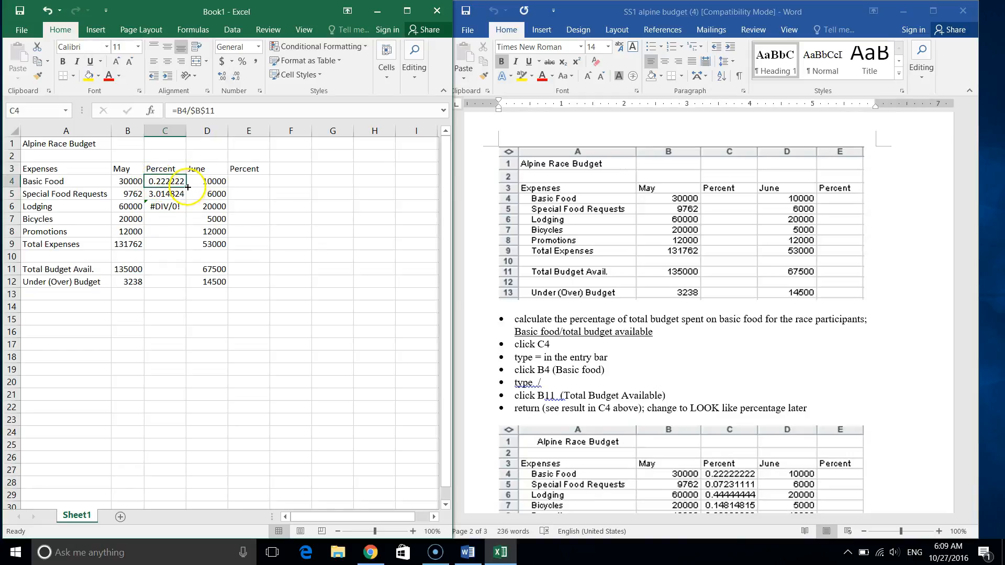
pyautogui.moveTo(188, 186); pyautogui.dragTo(189, 236)
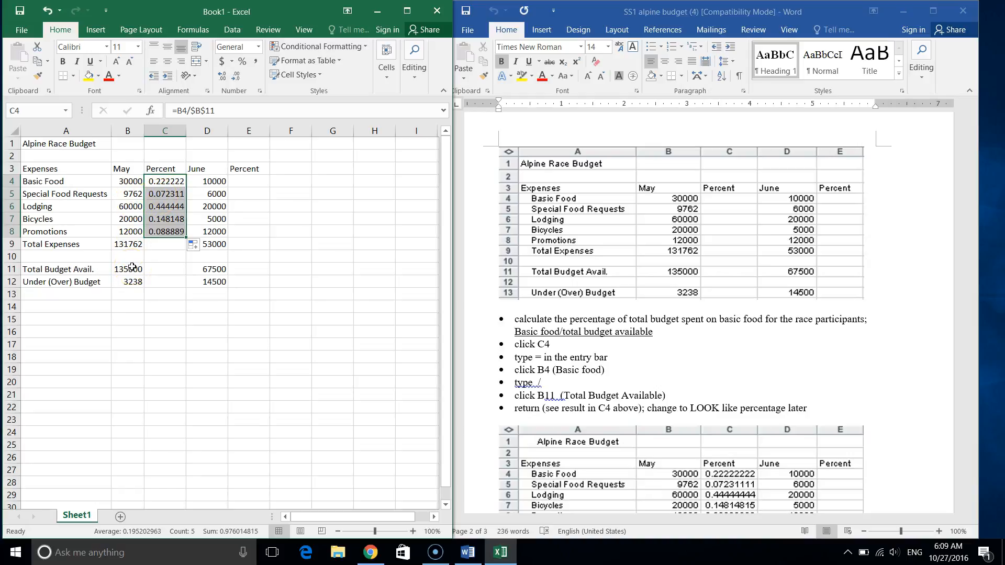
pyautogui.click(179, 197)
pyautogui.click(174, 207)
pyautogui.click(172, 219)
pyautogui.click(170, 231)
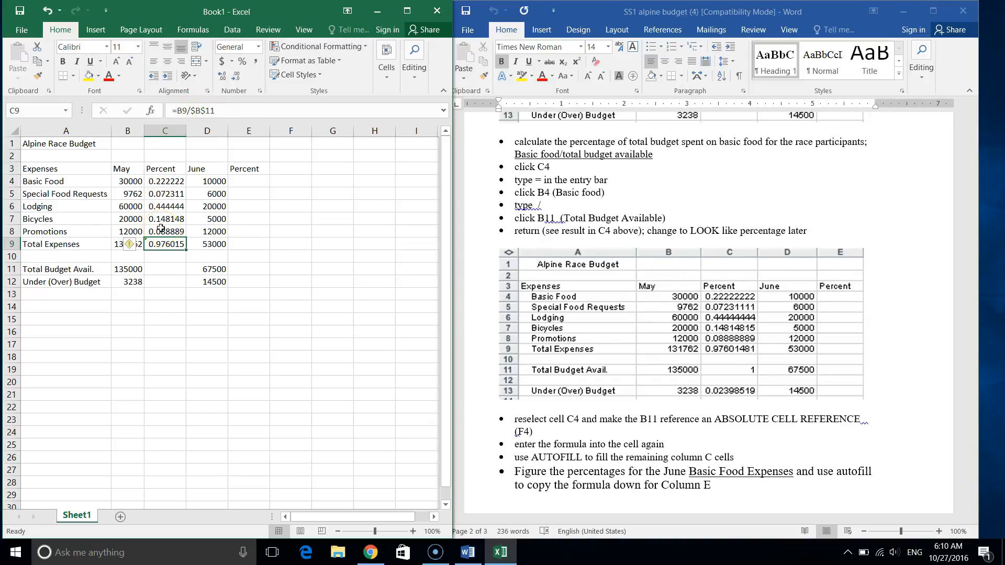
# Copy the May percentage formulas in C4:C9 into June's Percent column starting at E4
pyautogui.moveTo(167, 182); pyautogui.dragTo(172, 251)
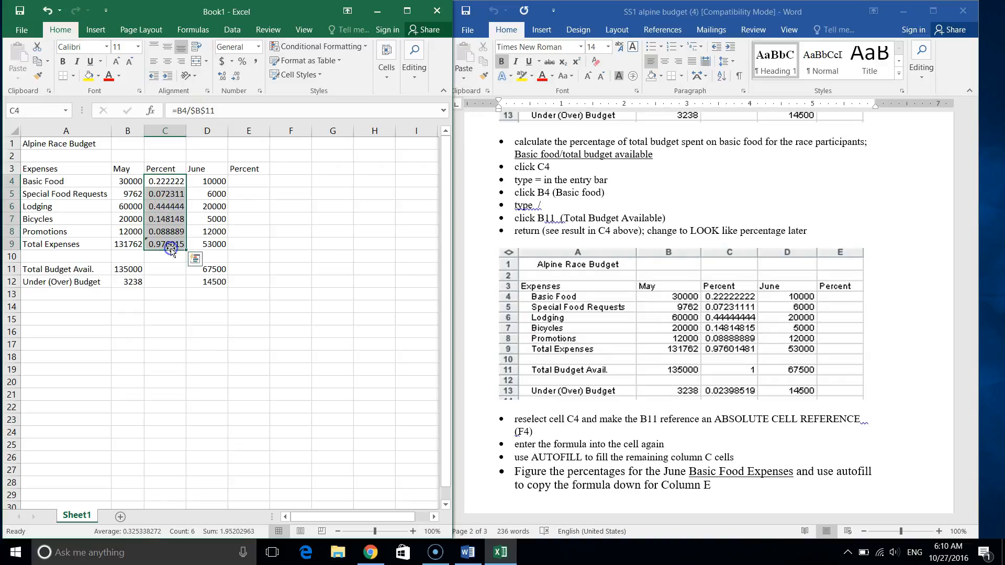
pyautogui.hotkey('ctrl', 'c')
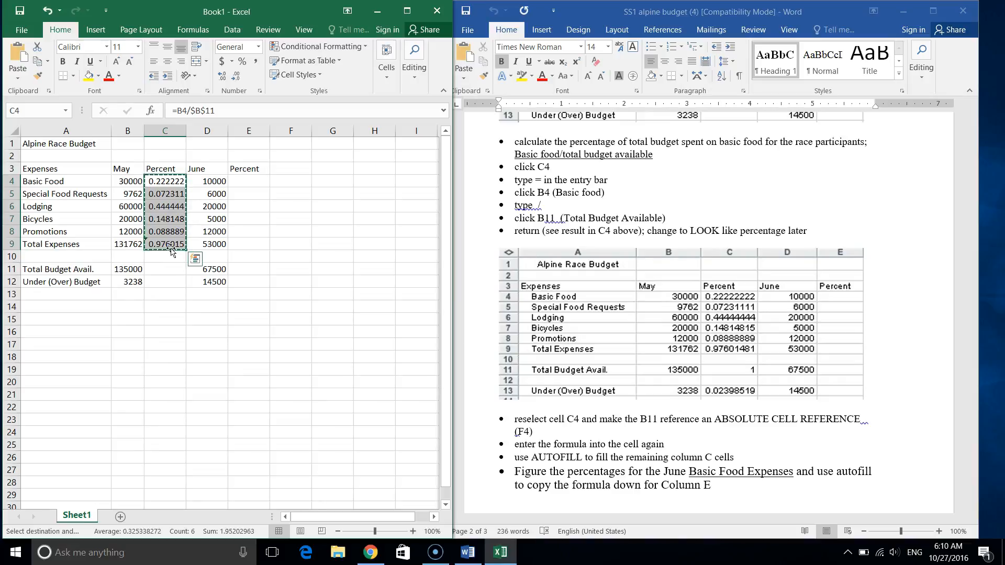
pyautogui.click(249, 181)
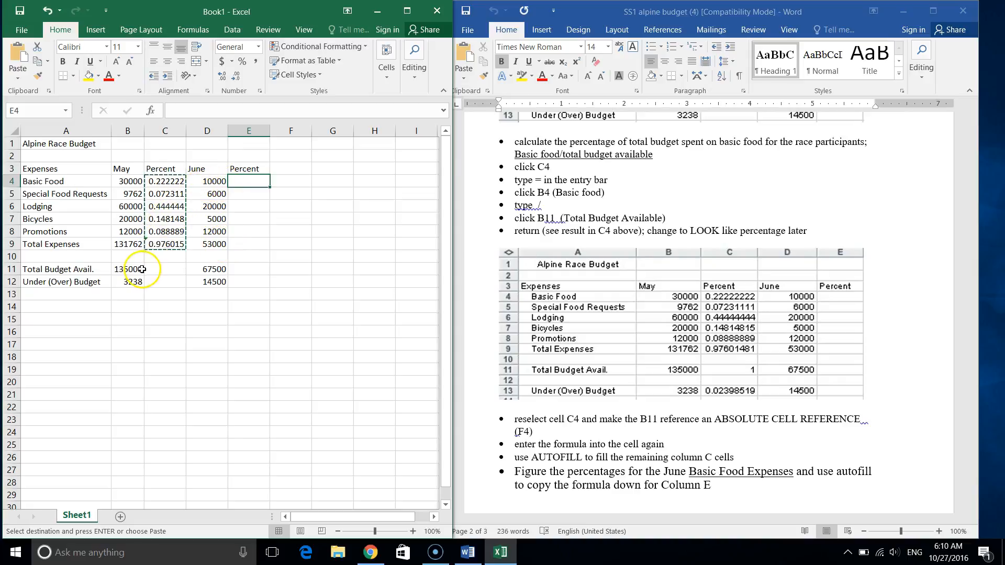
pyautogui.hotkey('ctrl', 'v')
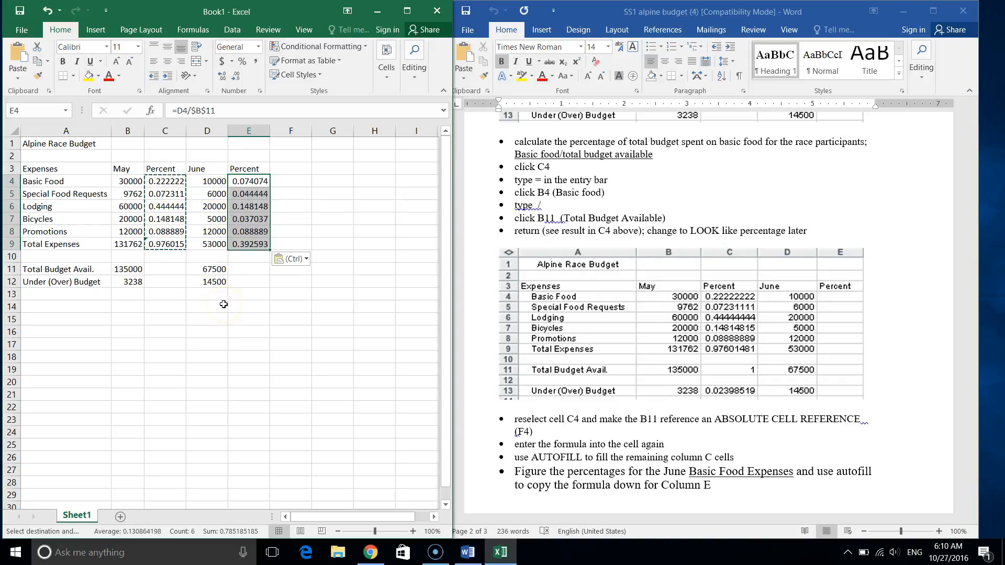
# Examine the copied June percentage formulas from E4 down to E8 to see which total budget cell they reference
pyautogui.click(240, 184)
pyautogui.press('Down')
pyautogui.press('Down')
pyautogui.press('Down')
pyautogui.press('Down')
pyautogui.press('Up')
pyautogui.press('Up')
pyautogui.press('Up')
pyautogui.press('Up')
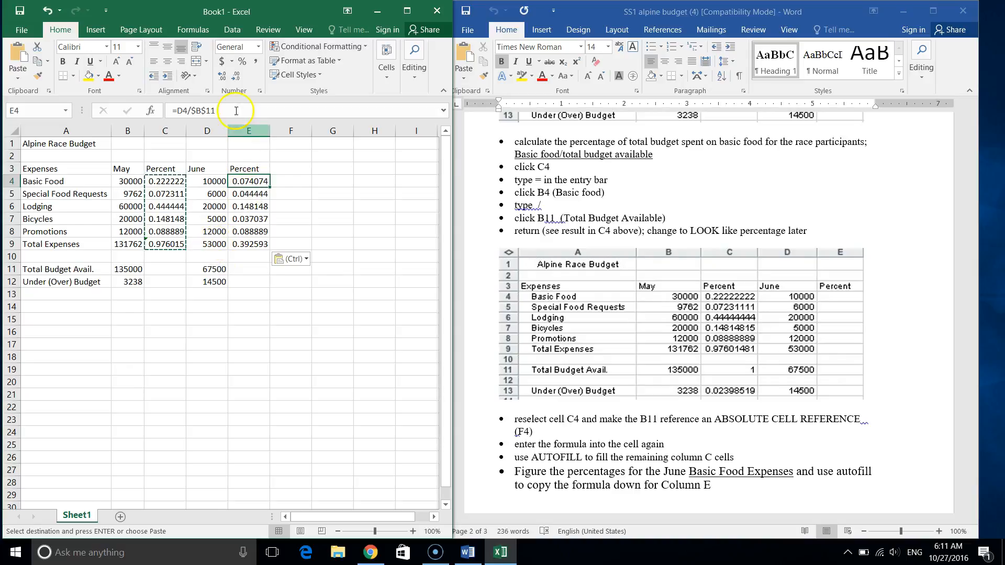
# Change the formula in E4 to =D4/$D$11 so it uses June's total budget, and fill it down to E9
pyautogui.click(202, 111)
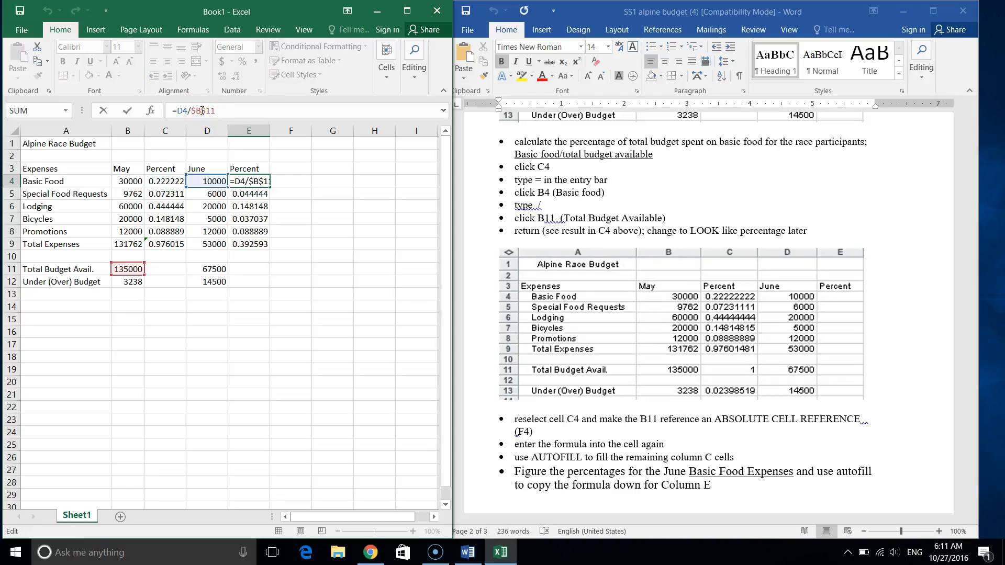
pyautogui.press('BackSpace')
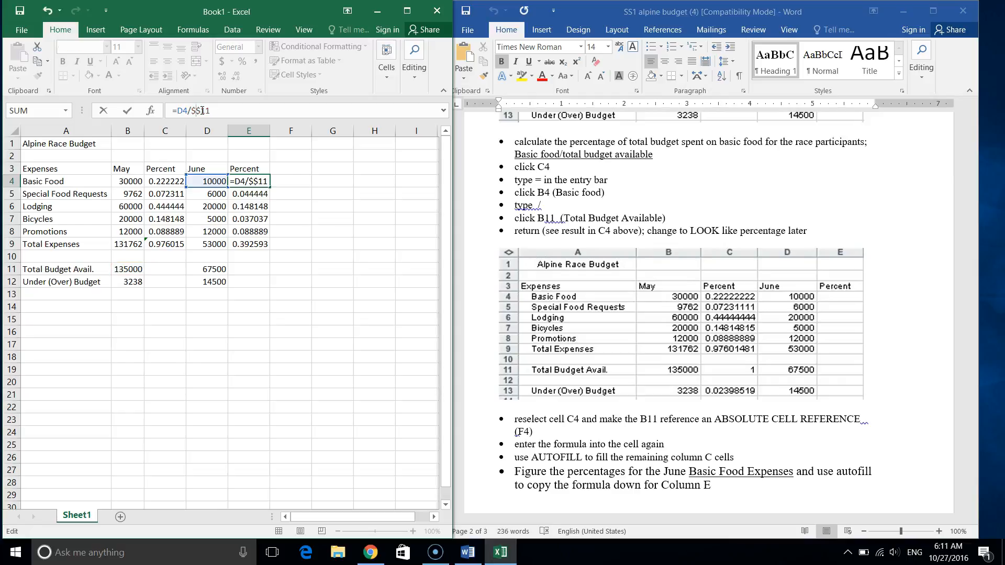
pyautogui.write('d')
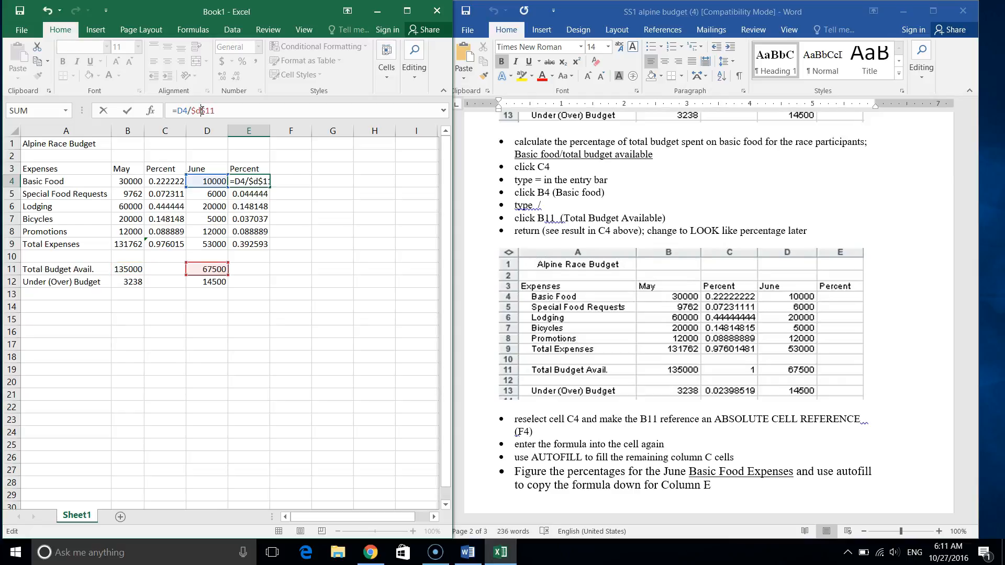
pyautogui.click(212, 111)
pyautogui.press('Return')
pyautogui.click(255, 184)
pyautogui.moveTo(268, 193); pyautogui.dragTo(267, 254)
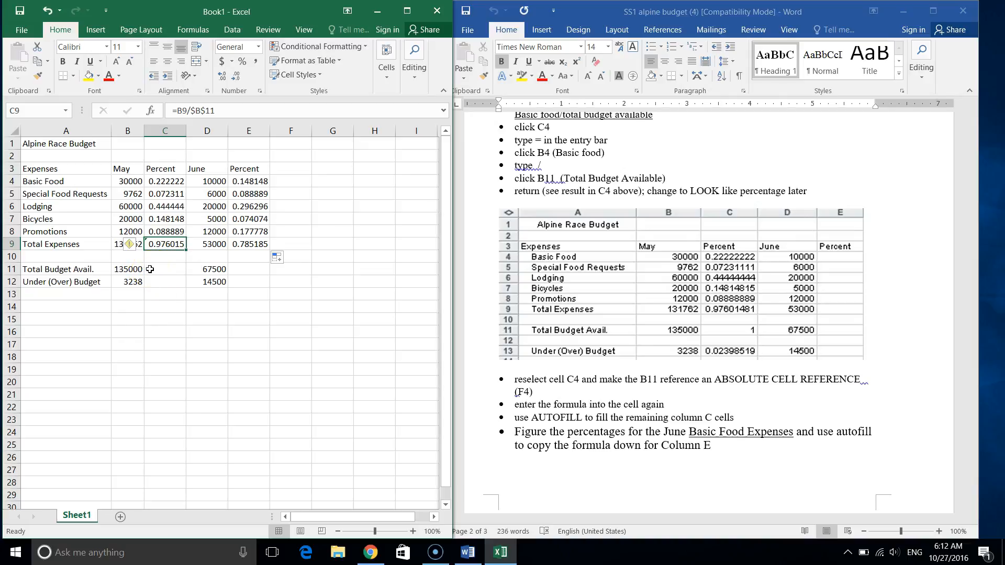
# Fill May's percentage formula from C9 down to C11 to cover the total budget available row
pyautogui.moveTo(186, 249)
pyautogui.mouseDown()
pyautogui.moveTo(174, 262)
pyautogui.moveTo(179, 274)
pyautogui.mouseUp()
pyautogui.click(134, 305)
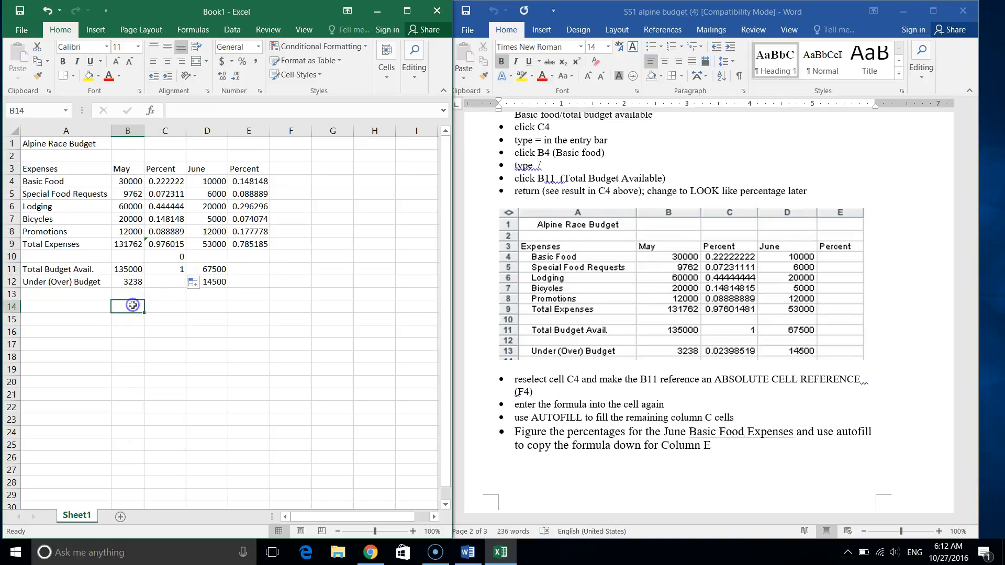
# Clear the unneeded percentage from C10, the blank row in May's Percent column
pyautogui.click(171, 267)
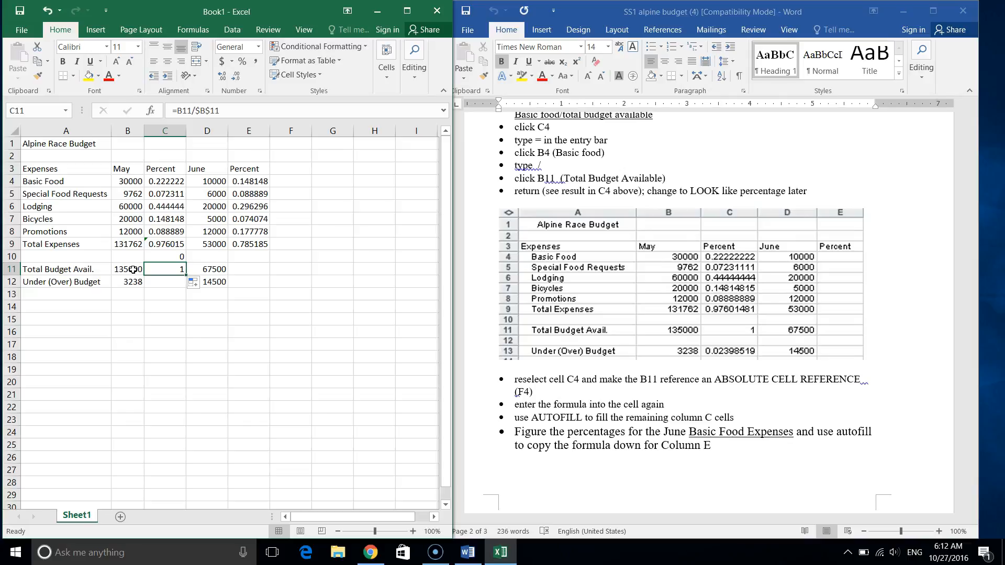
pyautogui.click(167, 271)
pyautogui.click(178, 256)
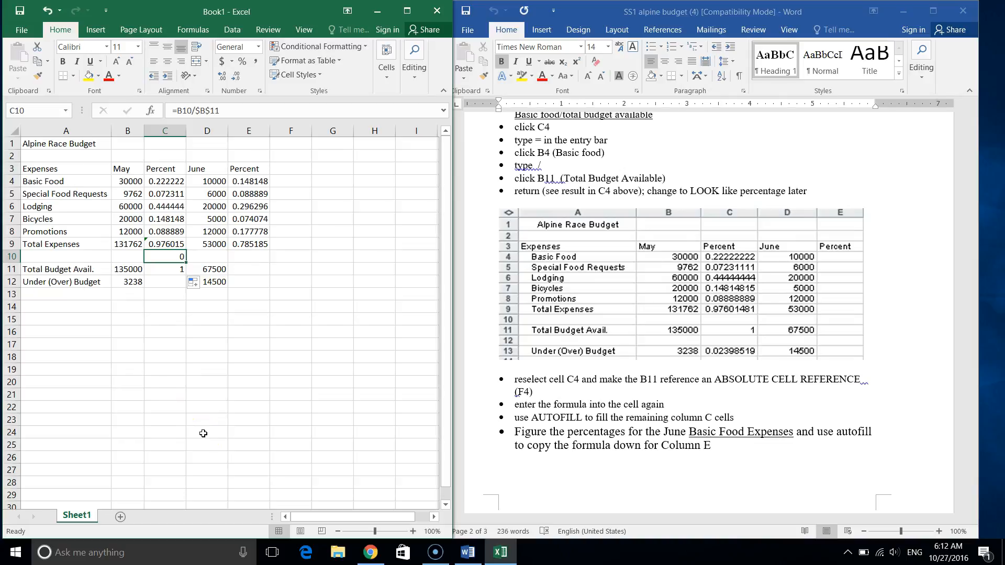
pyautogui.press('F2')
pyautogui.press('Return')
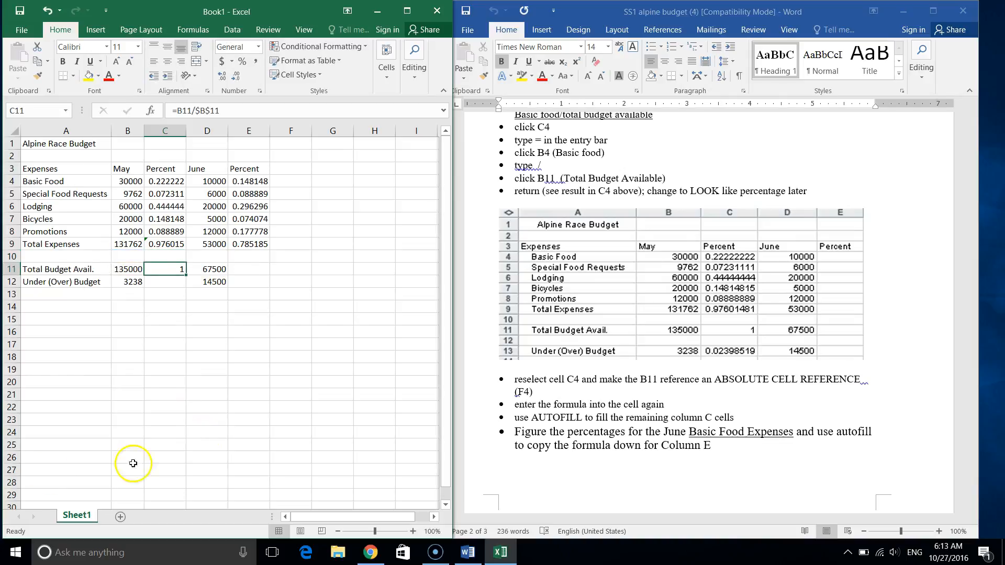
# Fill June's percentage formula from E9 down to E11 and clear the unneeded result in blank row cell E10
pyautogui.click(259, 243)
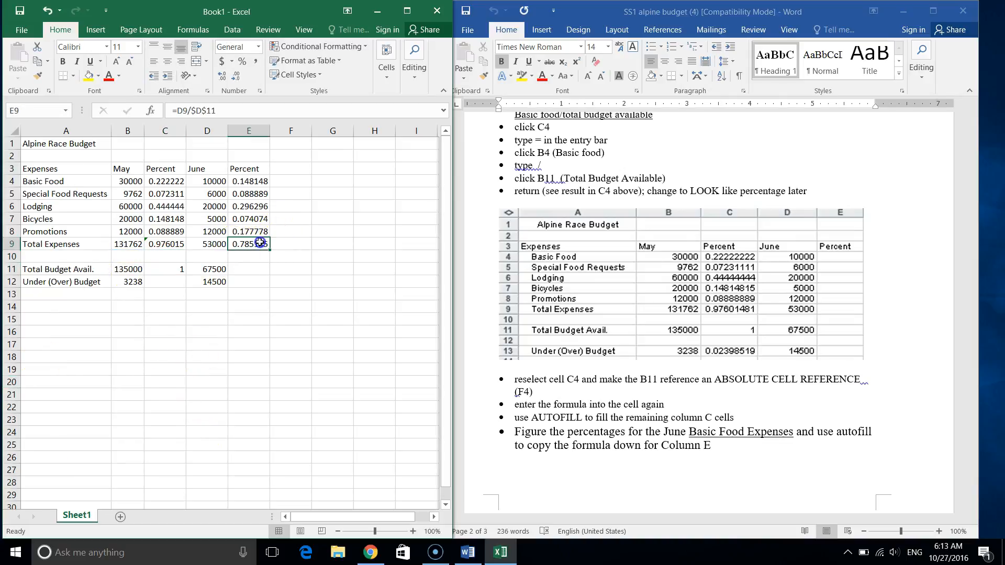
pyautogui.moveTo(268, 249); pyautogui.dragTo(268, 277)
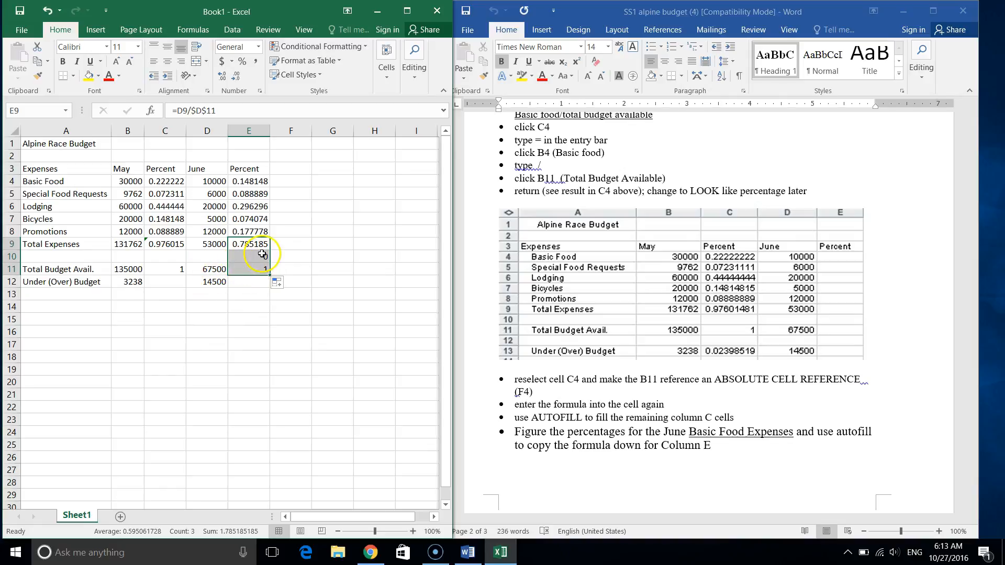
pyautogui.click(262, 254)
pyautogui.press('Delete')
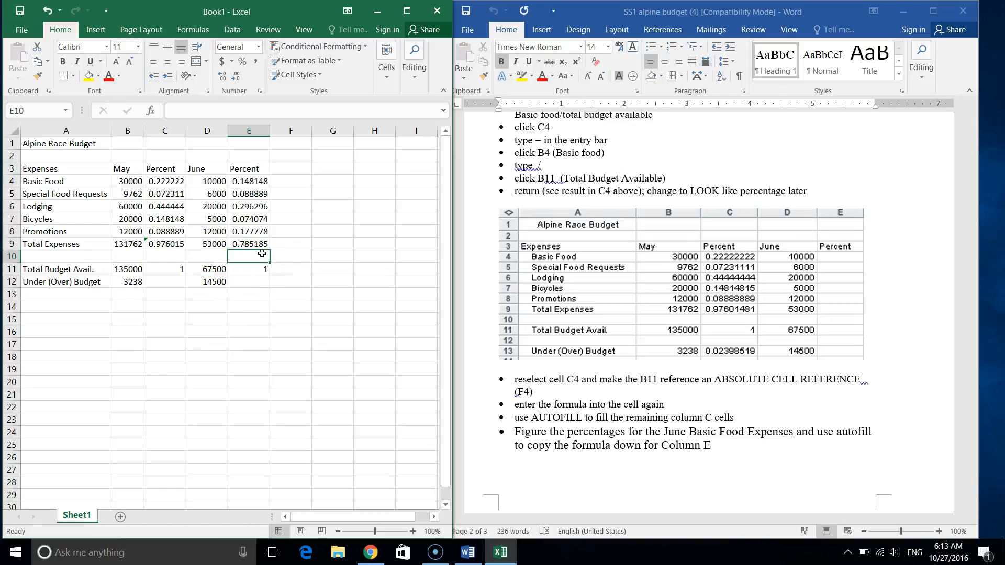
pyautogui.click(315, 392)
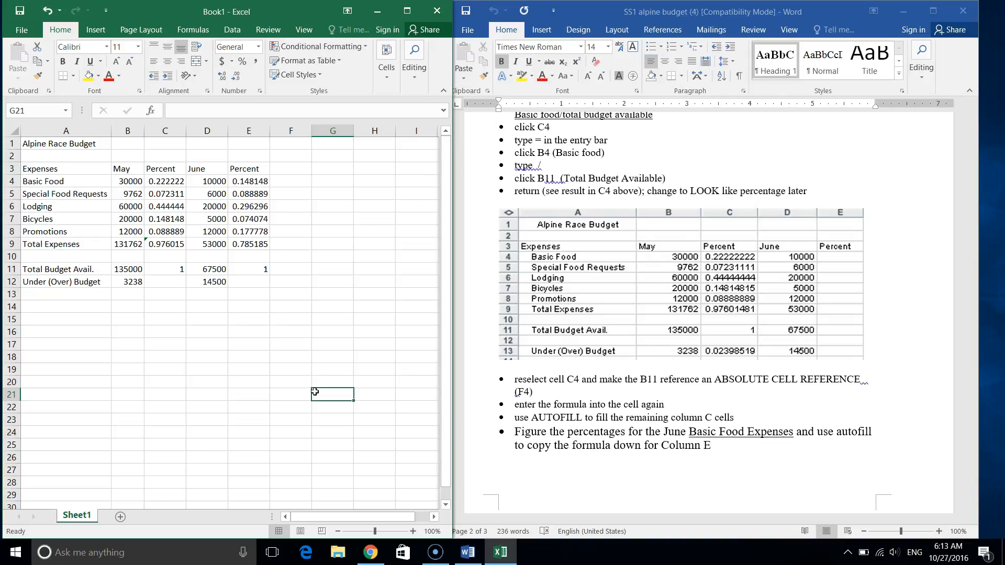
# Display the sheet's formulas to review the cell references across all columns, and return to showing values
pyautogui.click(320, 386)
pyautogui.hotkey('ctrl', '`')
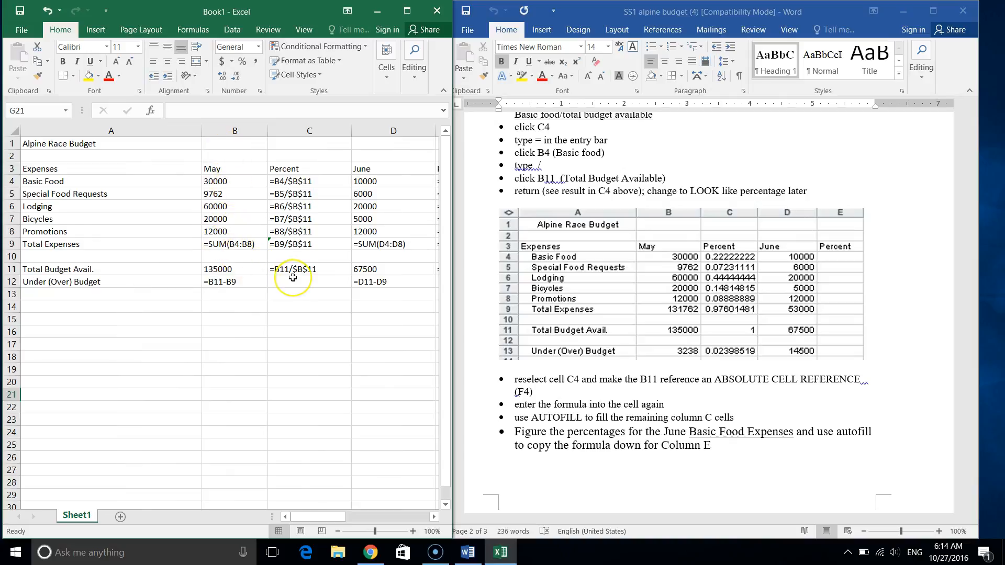
pyautogui.hscroll(2, 292, 278)
pyautogui.hscroll(-2, 293, 277)
pyautogui.hotkey('ctrl', '`')
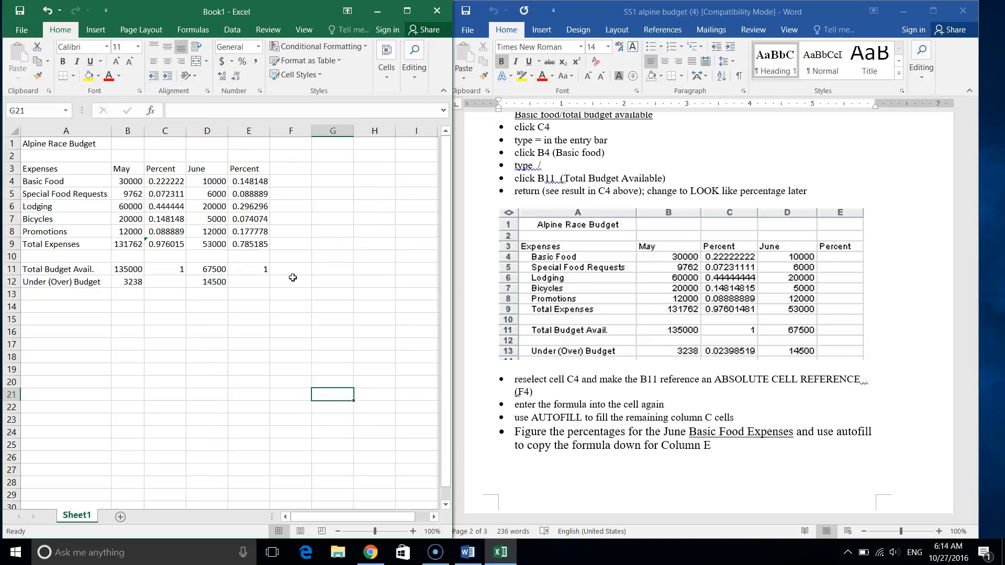
# Check the formatting instructions on page 3 of the Word document, and merge and center the Excel title across A1:E1
pyautogui.click(705, 342)
pyautogui.scroll(-8, 705, 342)
pyautogui.scroll(-1, 705, 342)
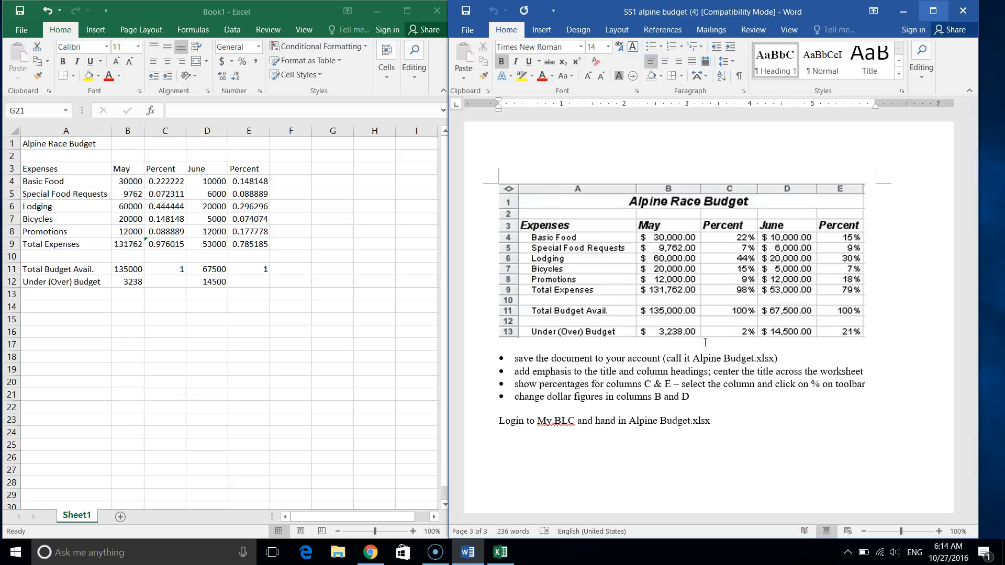
pyautogui.click(90, 132)
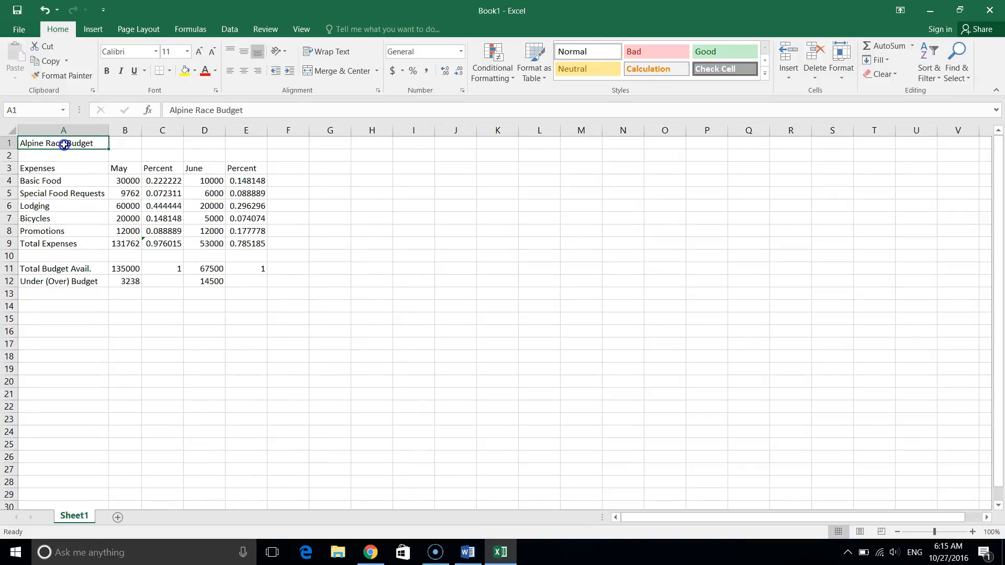
pyautogui.moveTo(63, 145); pyautogui.dragTo(245, 143)
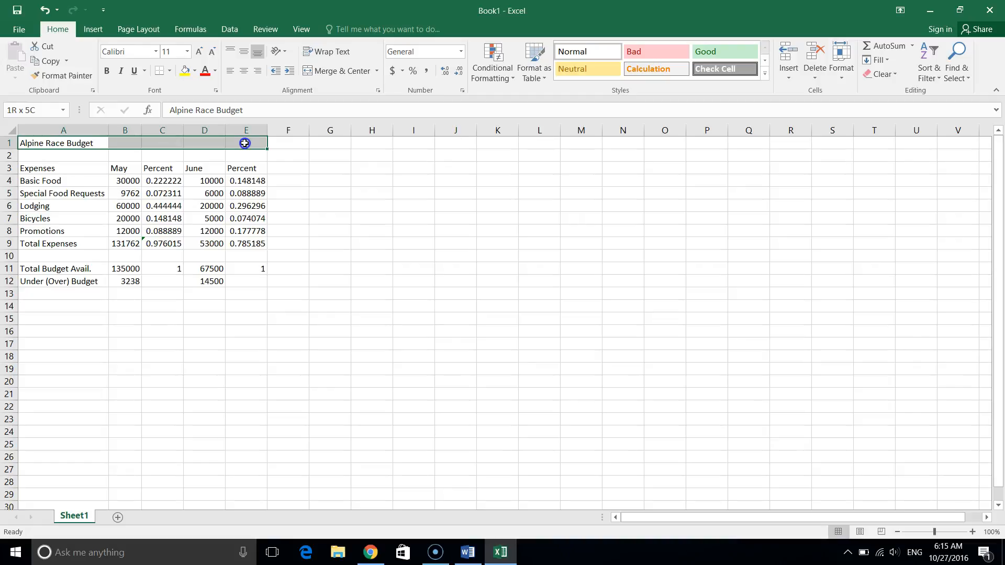
pyautogui.moveTo(245, 143); pyautogui.dragTo(245, 143)
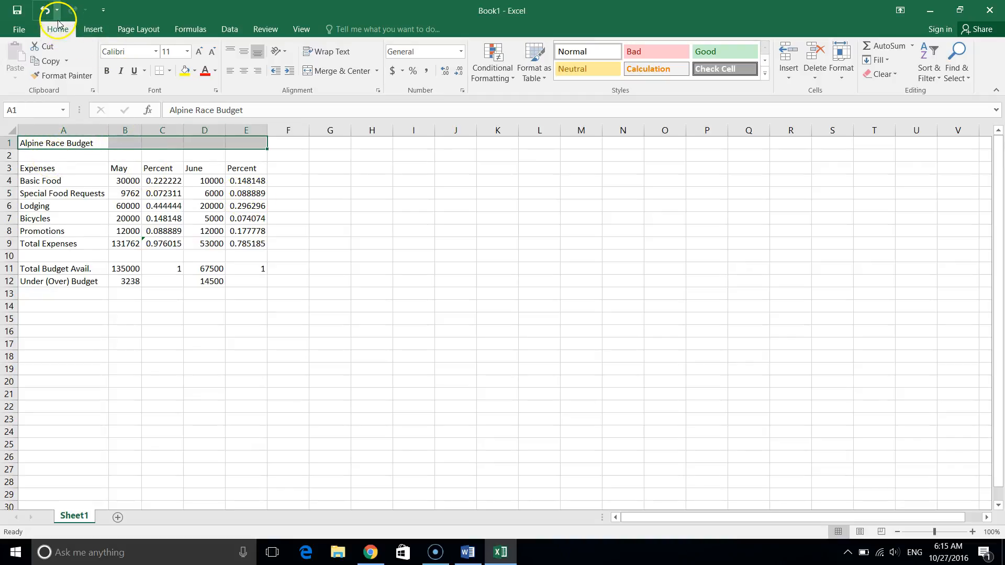
pyautogui.click(332, 72)
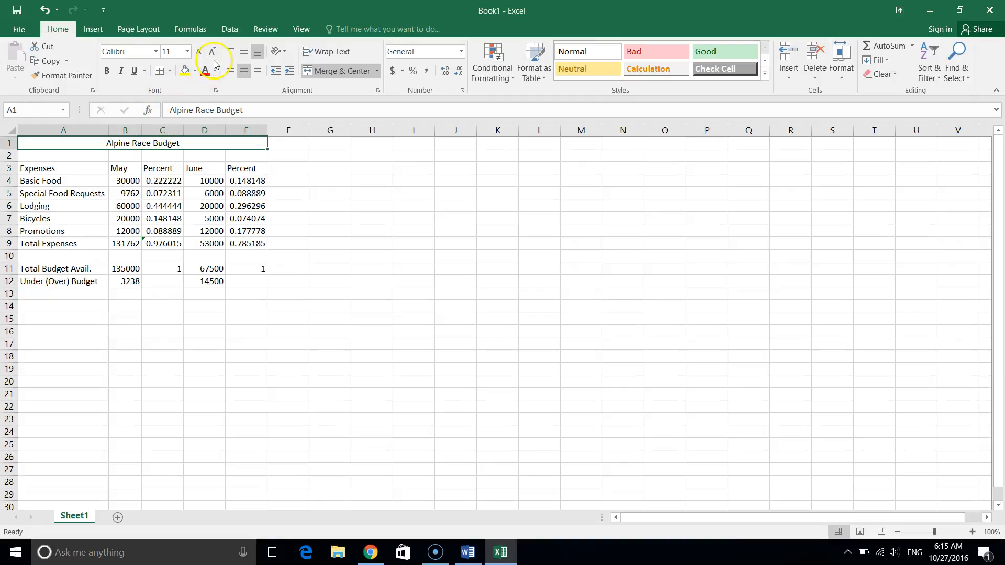
# Format the Alpine Race Budget title at font size 16 in bold italic
pyautogui.click(199, 52)
pyautogui.click(199, 52)
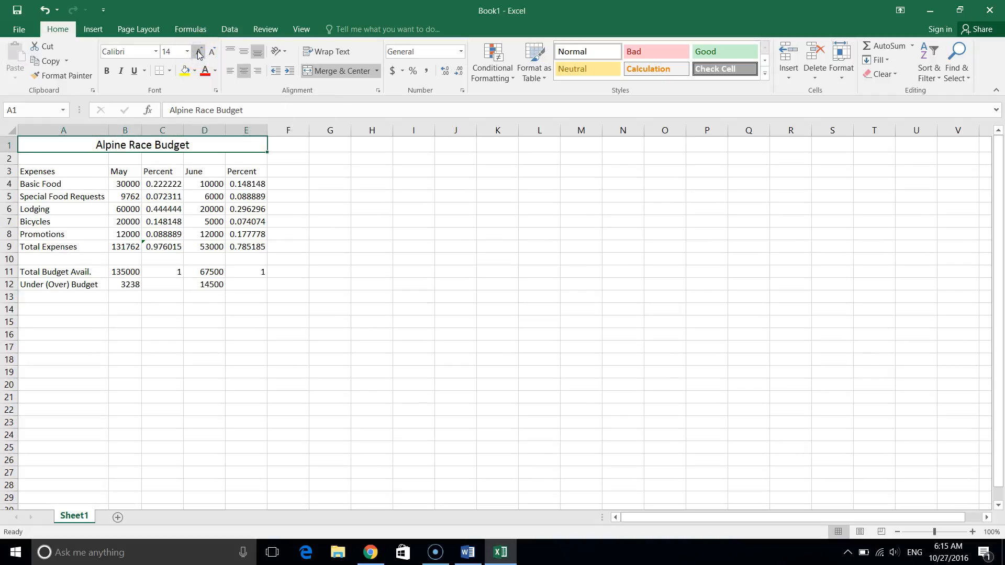
pyautogui.click(199, 53)
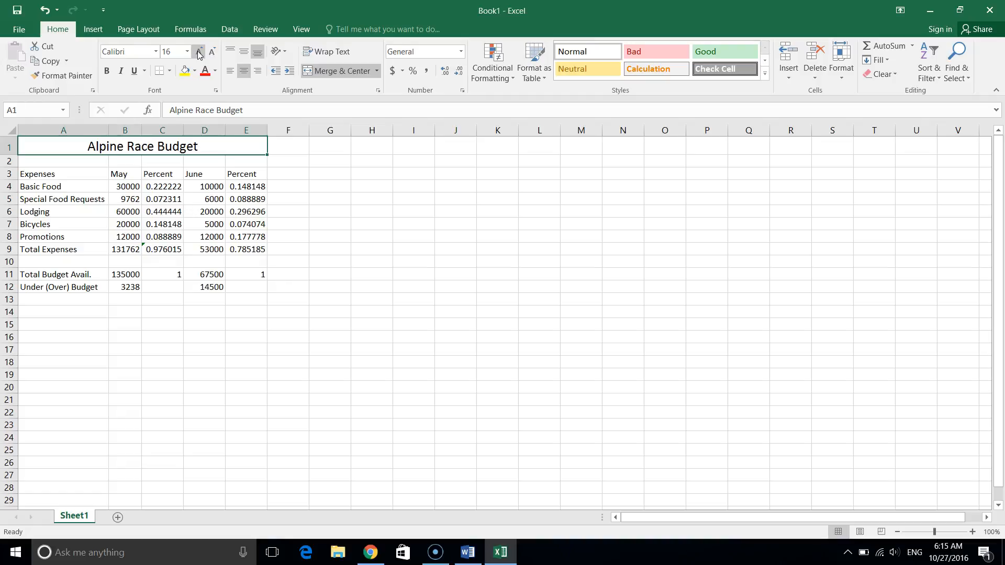
pyautogui.hotkey('ctrl', 'b')
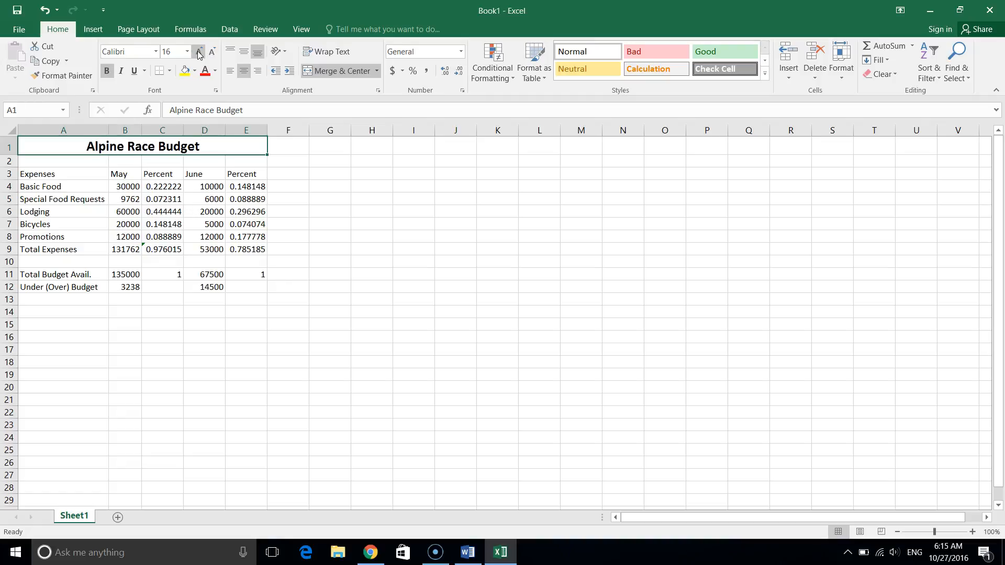
pyautogui.hotkey('ctrl', 'i')
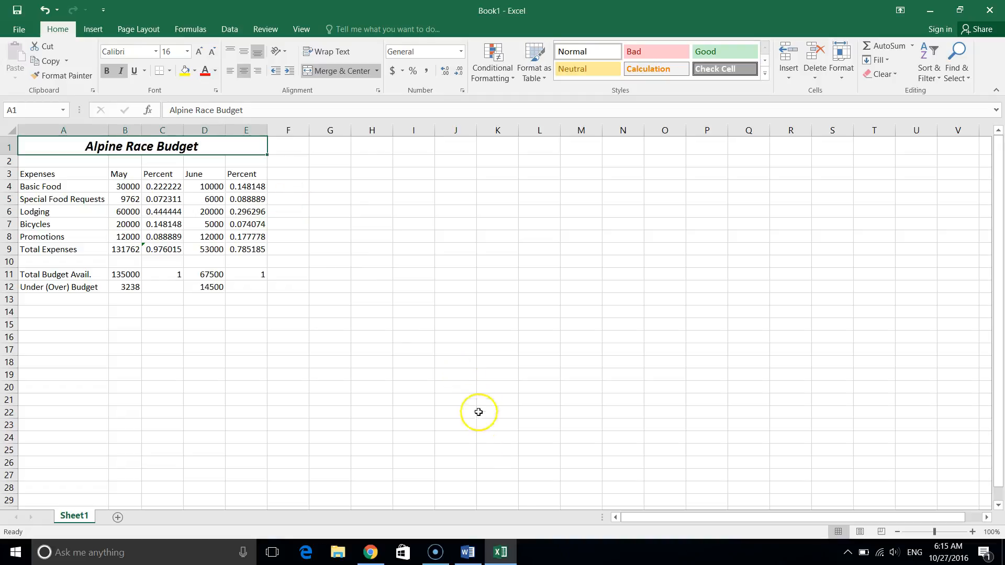
# Format the column headings in A3:E3 at font size 14 in bold italic to match the instructions' example
pyautogui.click(482, 562)
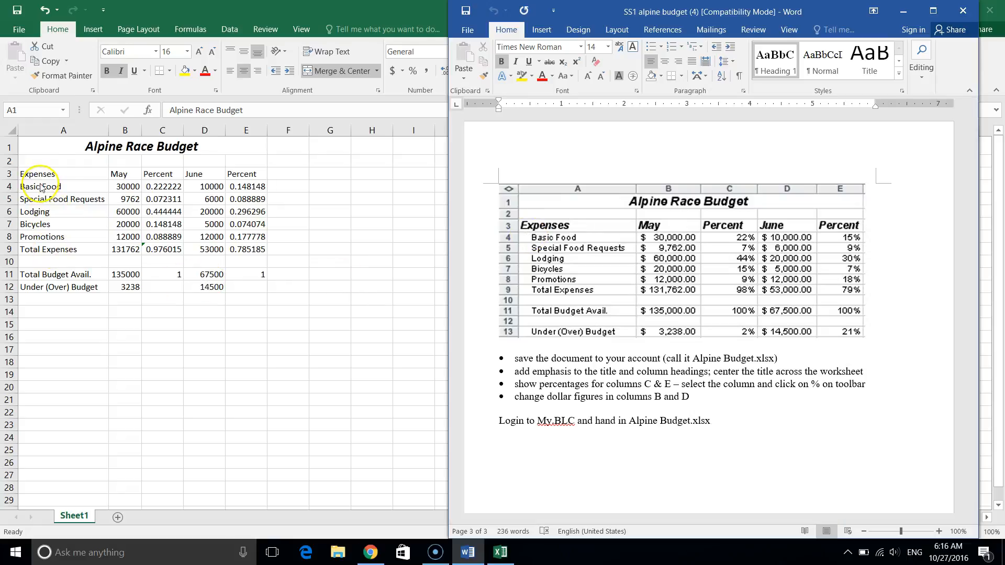
pyautogui.moveTo(70, 174); pyautogui.dragTo(252, 176)
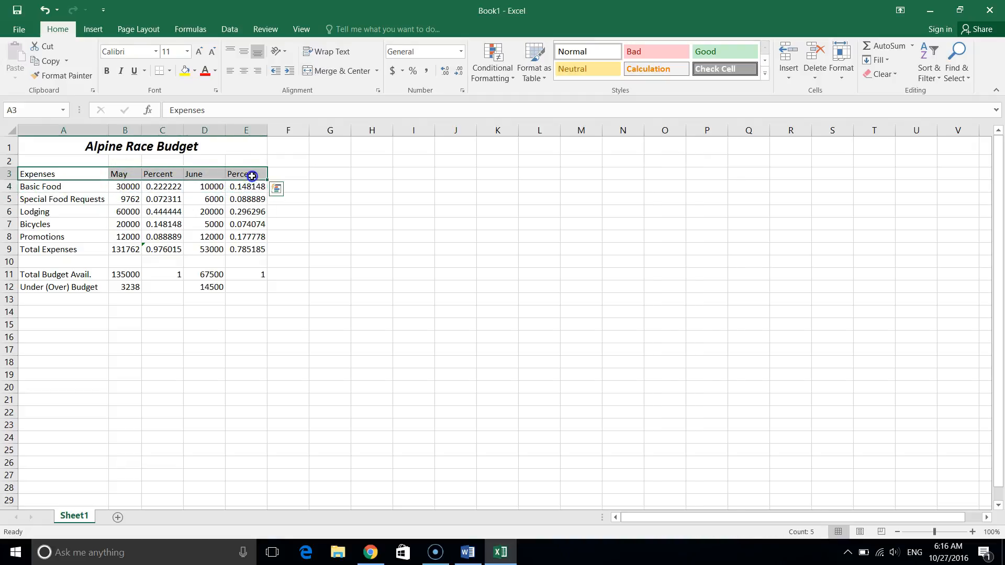
pyautogui.click(199, 51)
pyautogui.click(199, 51)
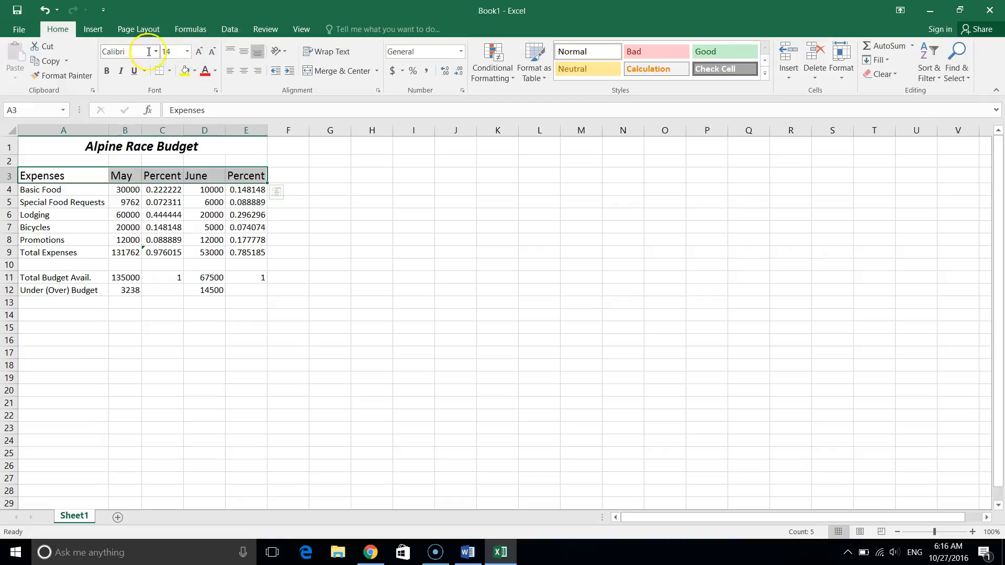
pyautogui.click(107, 71)
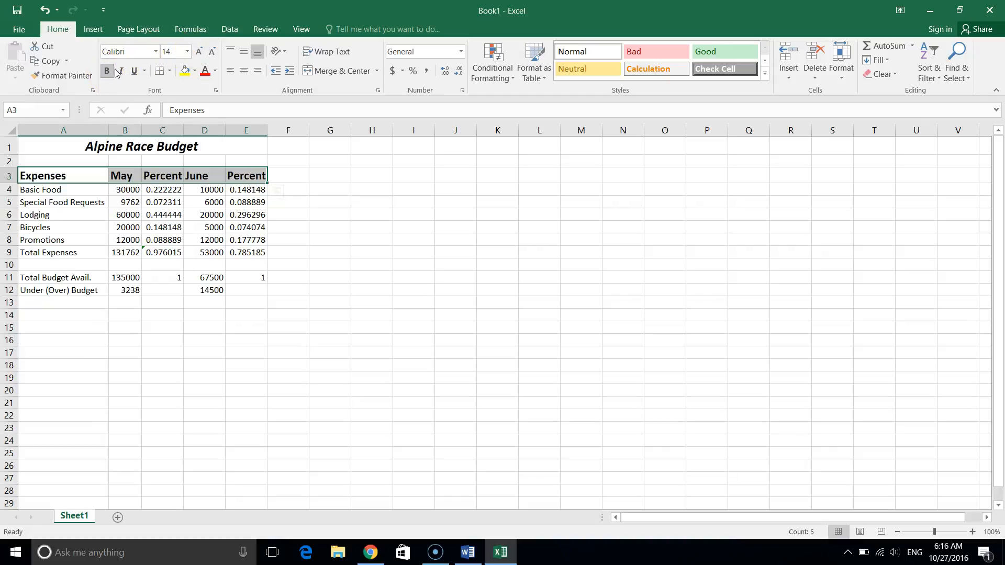
pyautogui.click(120, 71)
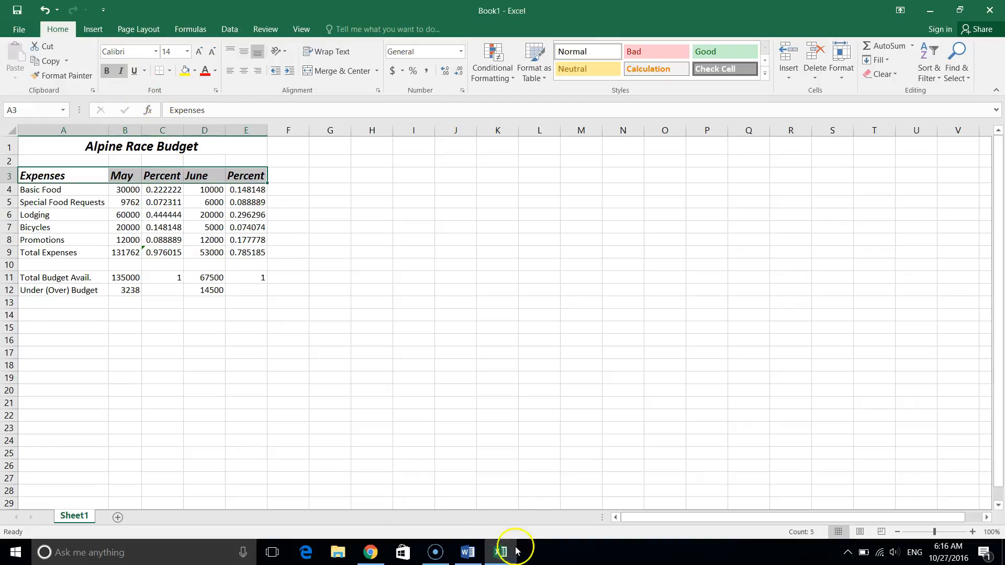
# Compare the row labels with the Word example and indent the labels in A4:A12 by one level
pyautogui.click(500, 557)
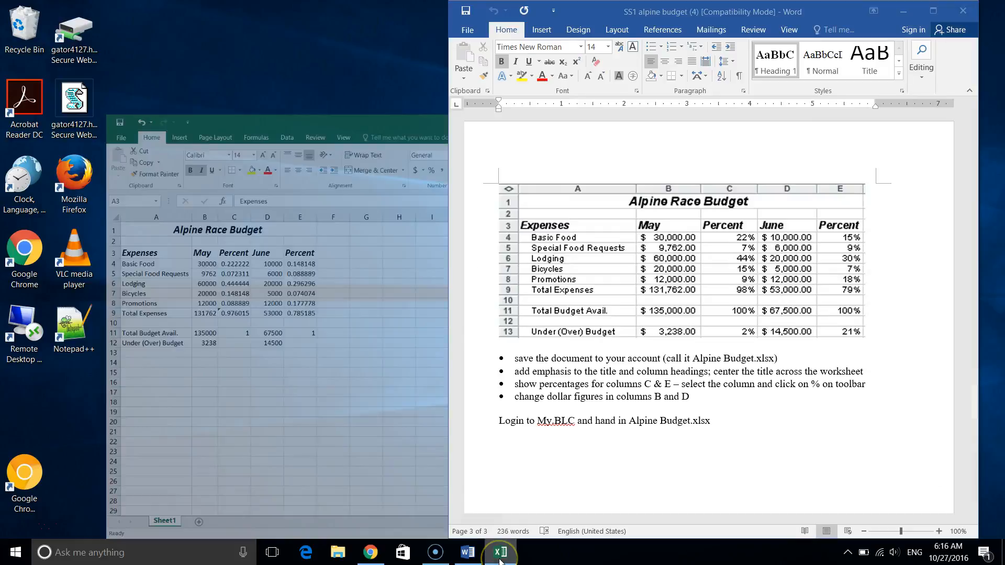
pyautogui.click(500, 558)
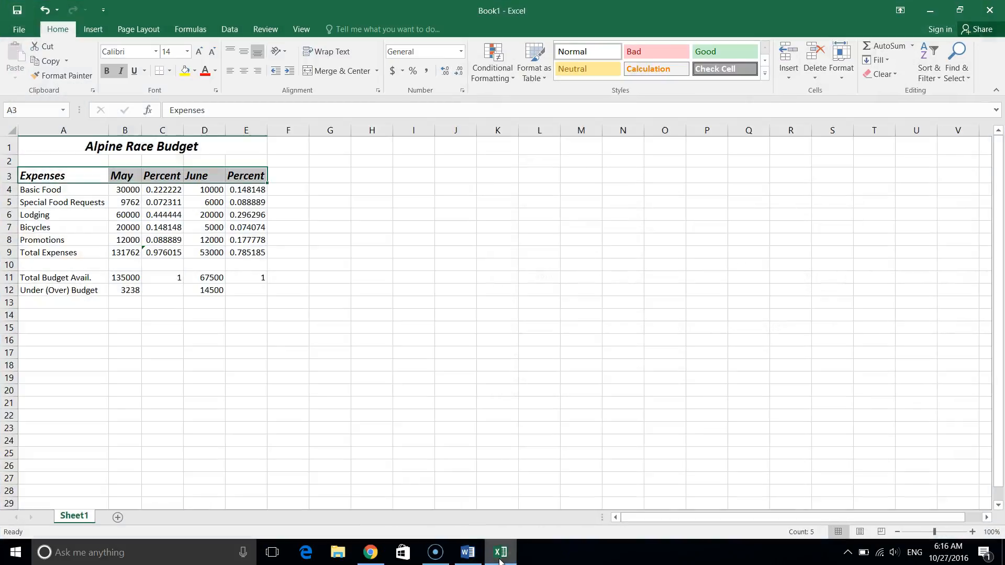
pyautogui.click(462, 554)
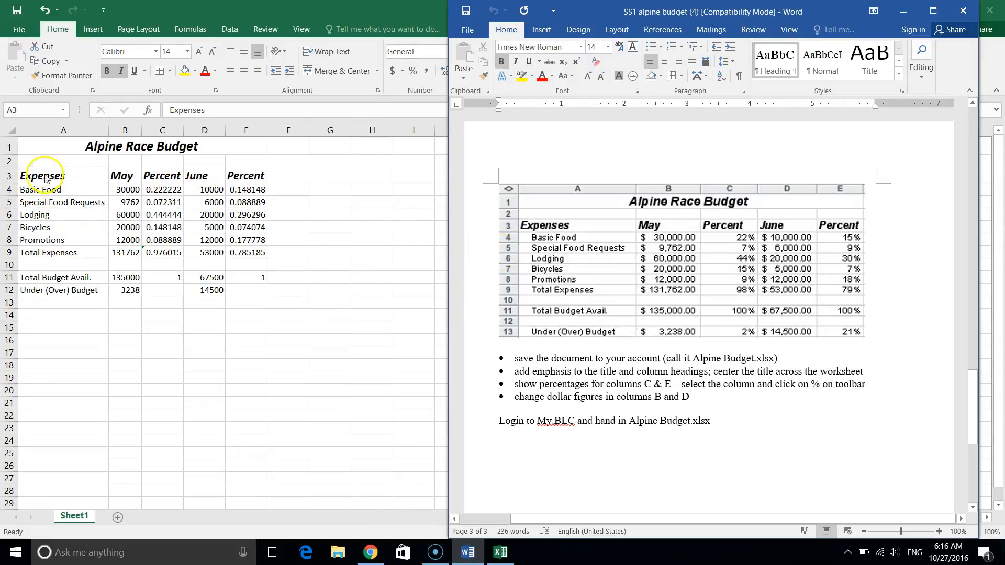
pyautogui.click(42, 217)
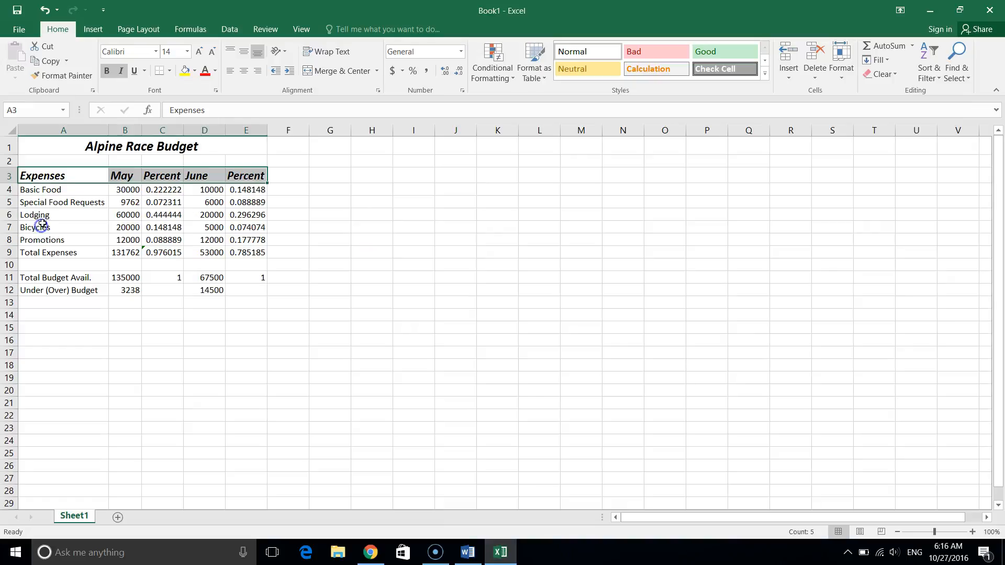
pyautogui.click(57, 202)
pyautogui.moveTo(70, 191); pyautogui.dragTo(55, 289)
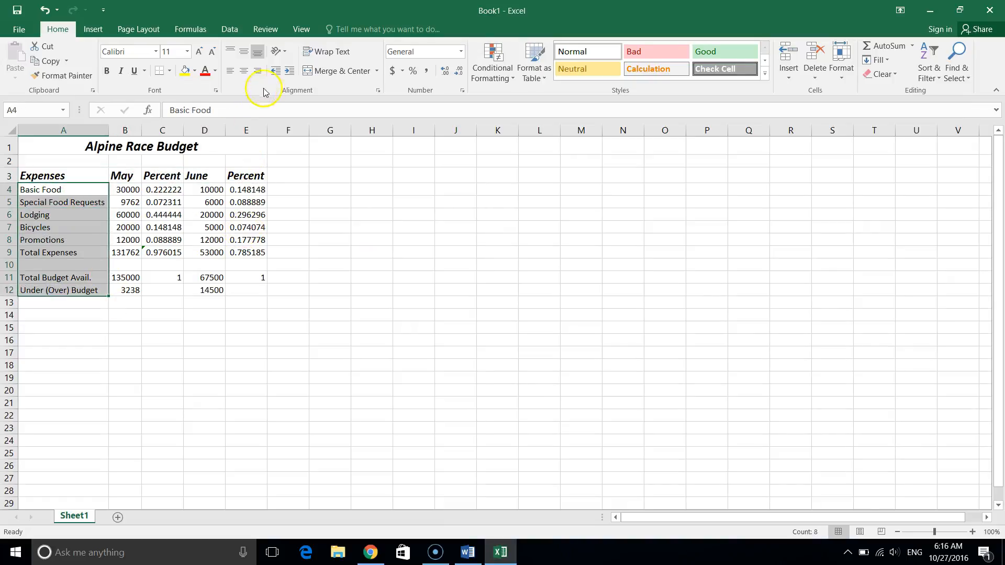
pyautogui.click(290, 71)
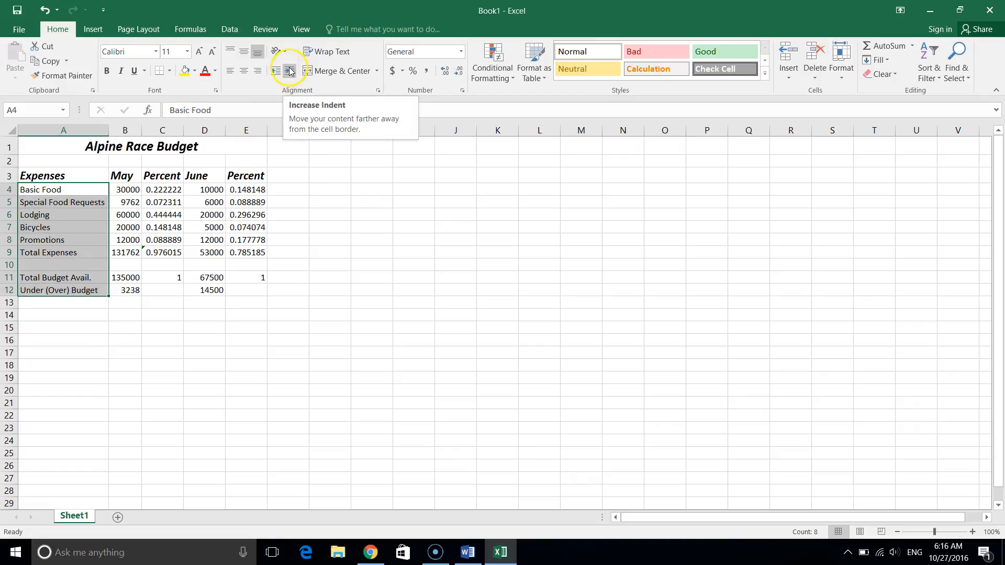
pyautogui.click(290, 72)
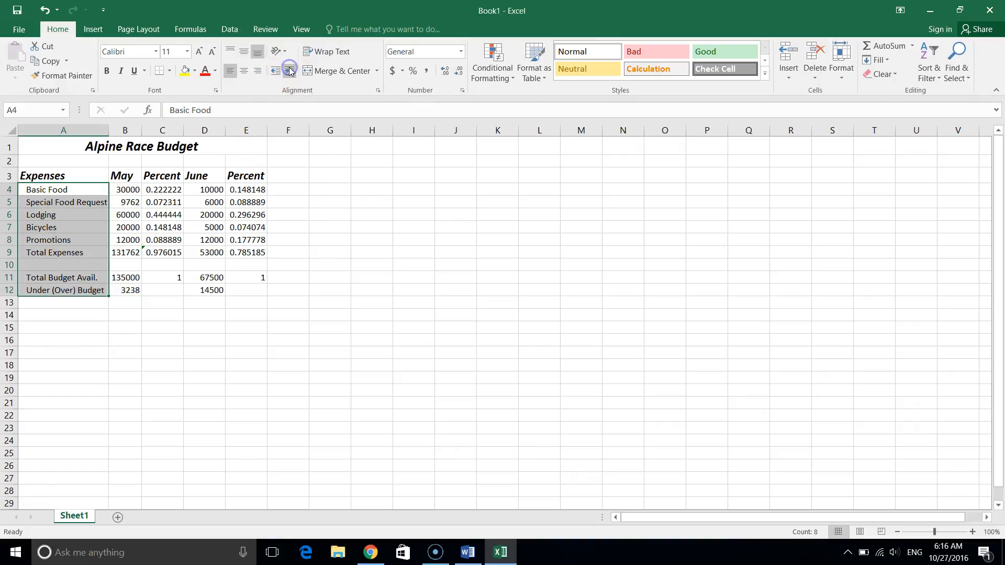
pyautogui.click(389, 296)
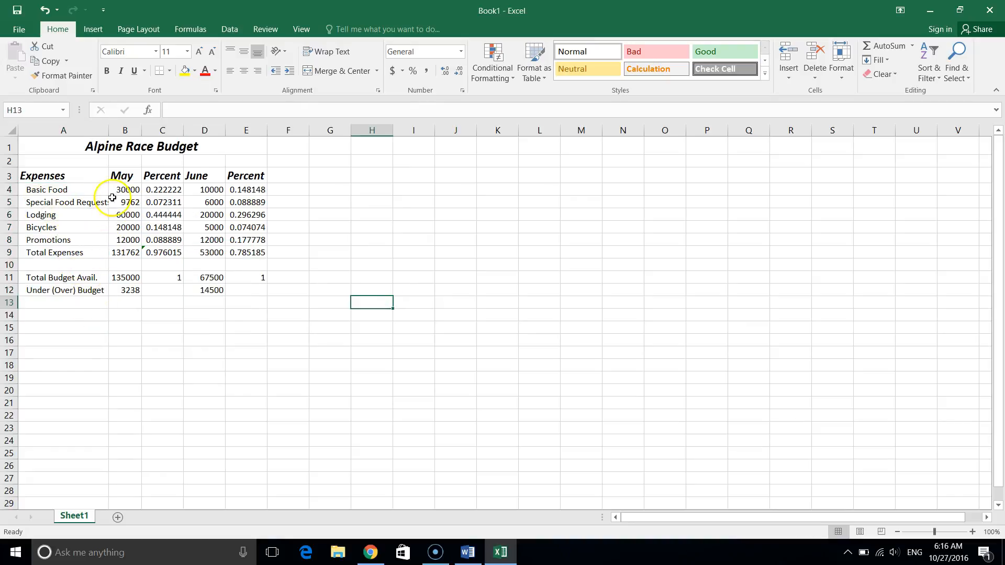
# Autofit column A so the indented Special Food Requests label fits, and return to the Word instructions
pyautogui.click(65, 203)
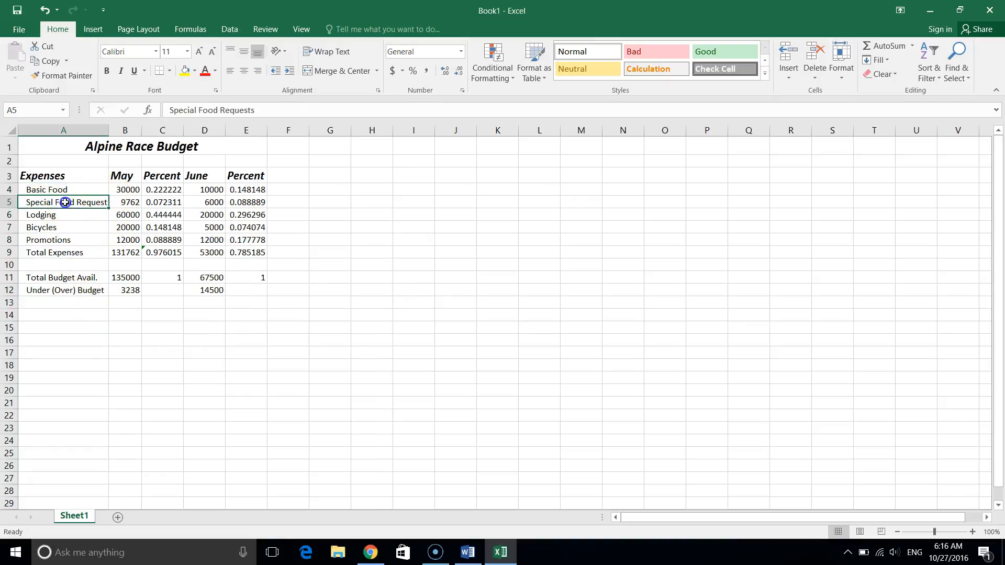
pyautogui.click(272, 256)
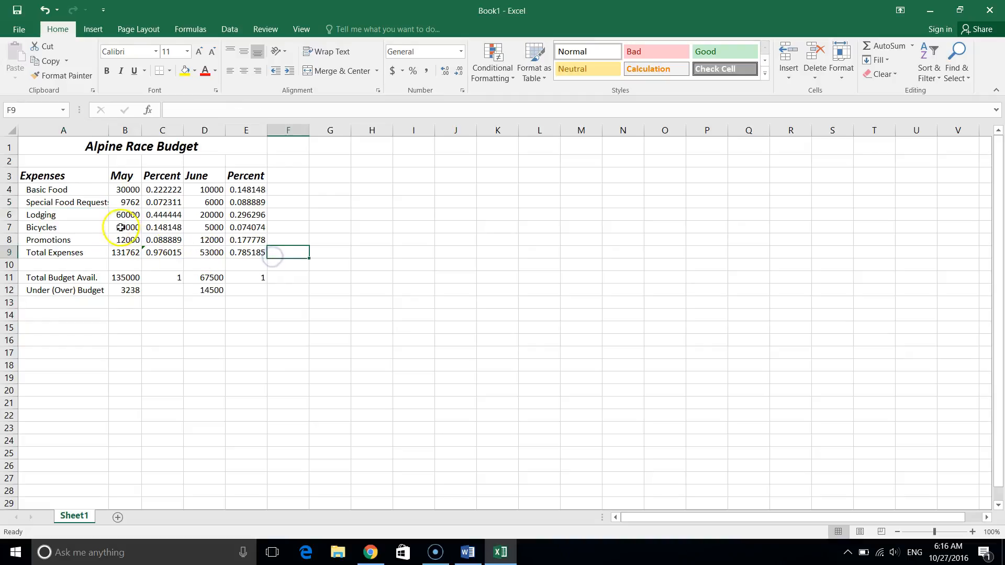
pyautogui.doubleClick(109, 131)
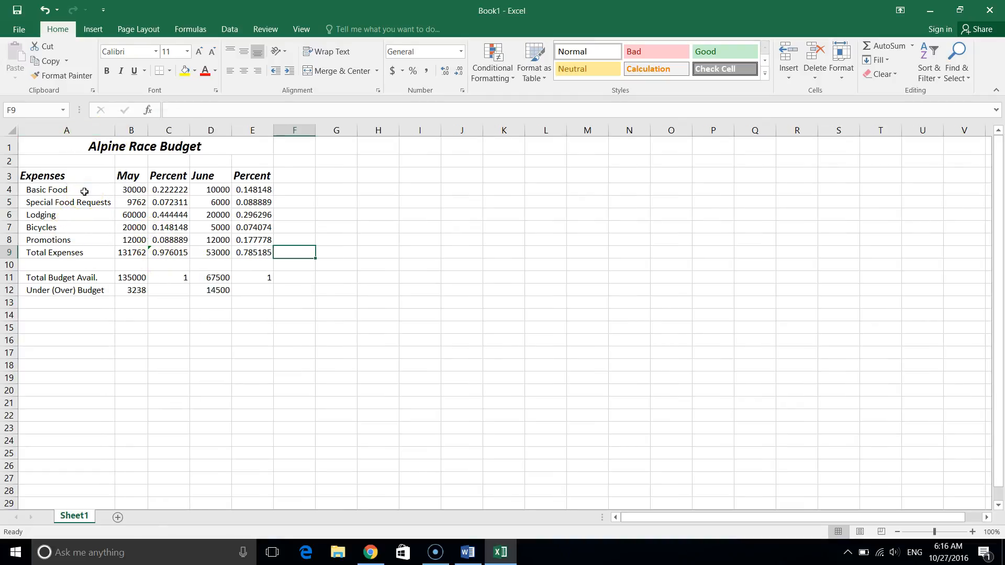
pyautogui.click(523, 477)
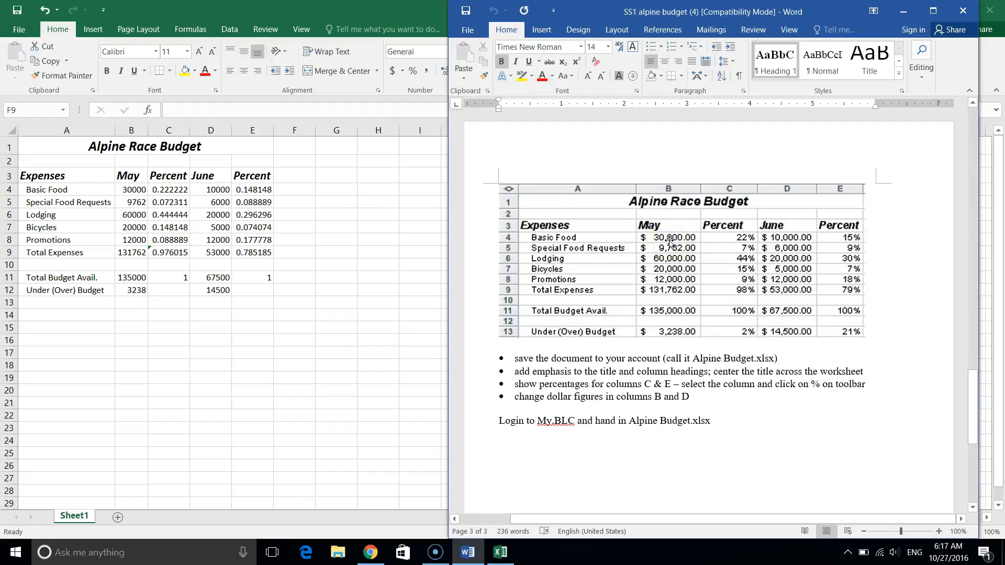
# Switch to the Excel budget sheet and format C4:C9 and E4:E9 with the Percent style
pyautogui.click(177, 194)
pyautogui.click(176, 190)
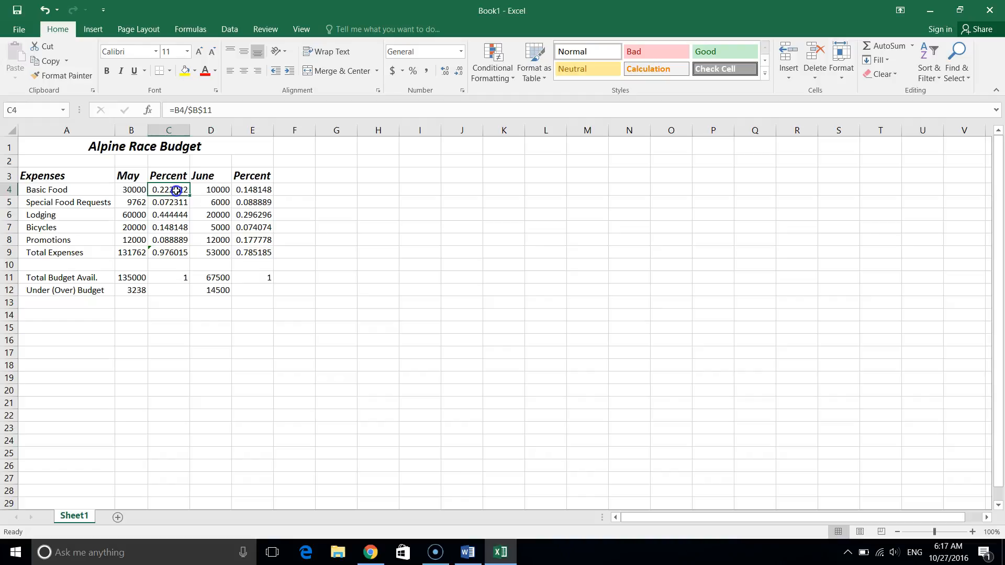
pyautogui.moveTo(166, 191); pyautogui.dragTo(163, 254)
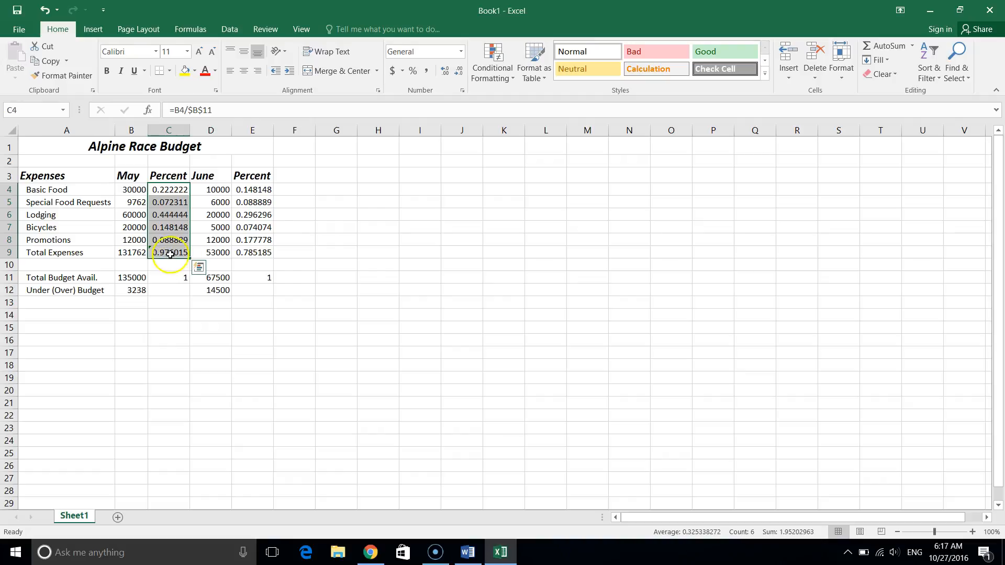
pyautogui.keyDown('ctrl'); pyautogui.click(264, 191); pyautogui.keyUp('ctrl')
pyautogui.moveTo(263, 190); pyautogui.dragTo(256, 251)
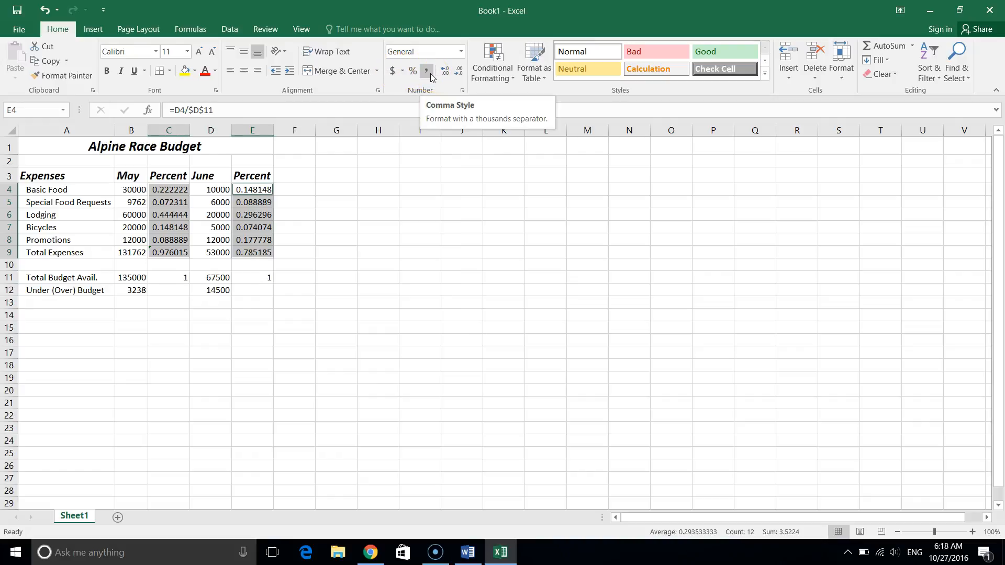
pyautogui.click(412, 74)
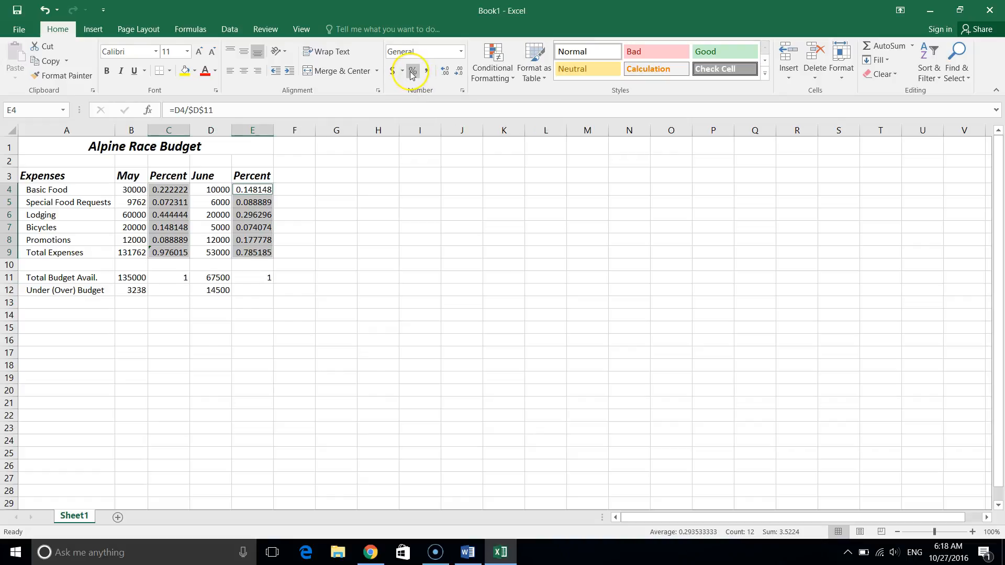
pyautogui.click(412, 74)
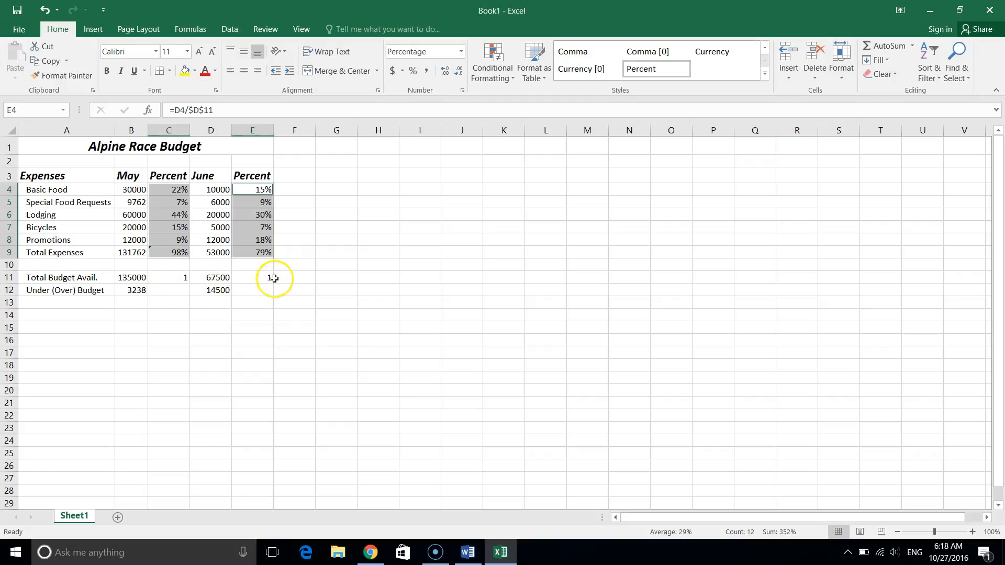
# Apply the Percent style to the Total Budget Avail. percentages in C11 and E11
pyautogui.click(167, 278)
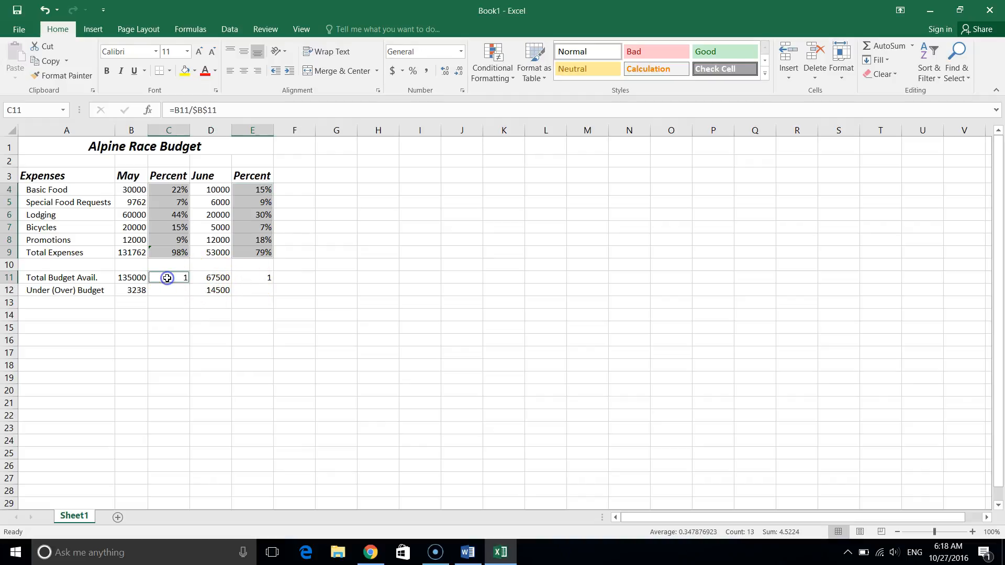
pyautogui.keyDown('ctrl'); pyautogui.click(269, 279); pyautogui.keyUp('ctrl')
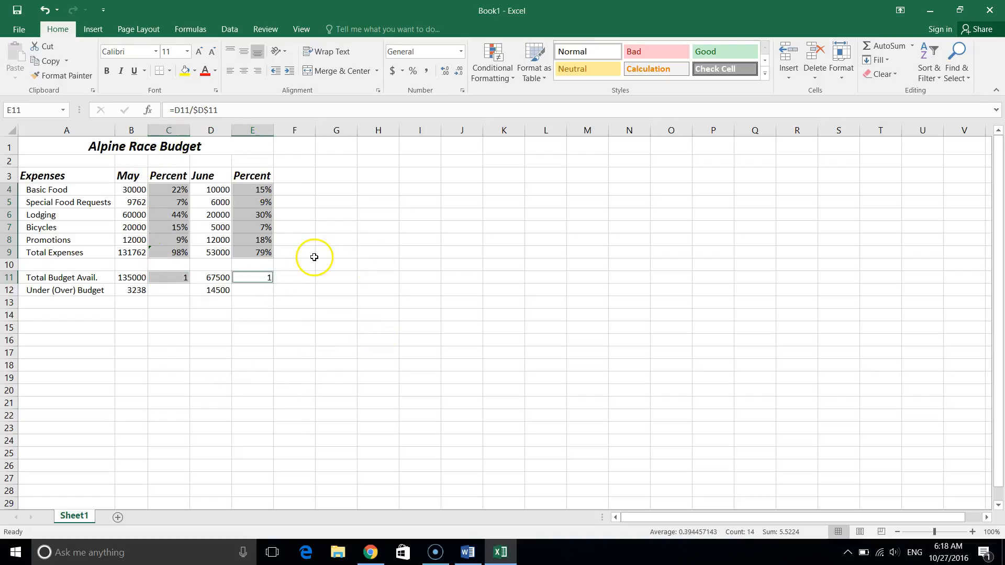
pyautogui.click(414, 71)
pyautogui.click(318, 351)
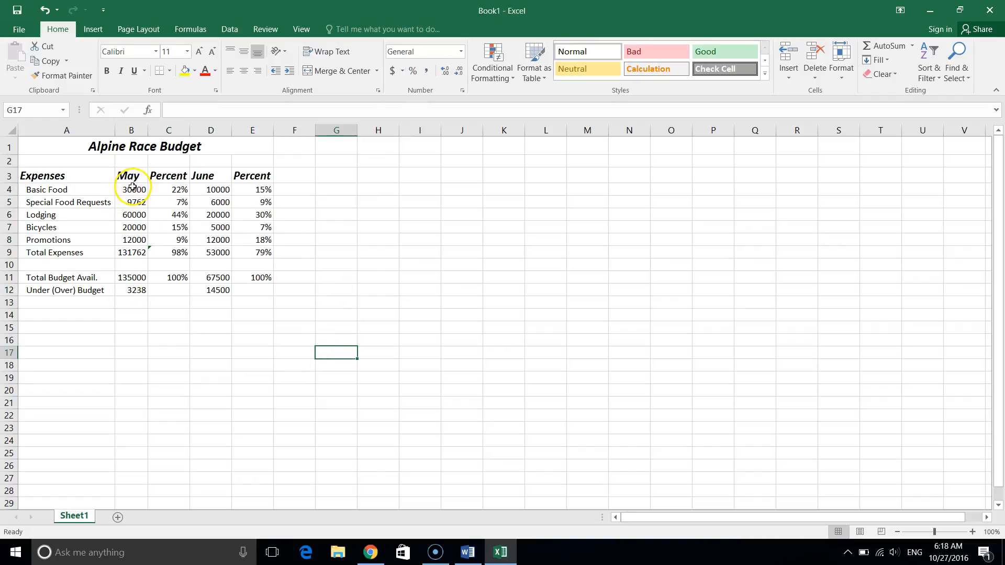
# Apply the dollar Accounting number format to the May and June amounts in B4:B12 and D4:D12
pyautogui.moveTo(132, 187); pyautogui.dragTo(137, 291)
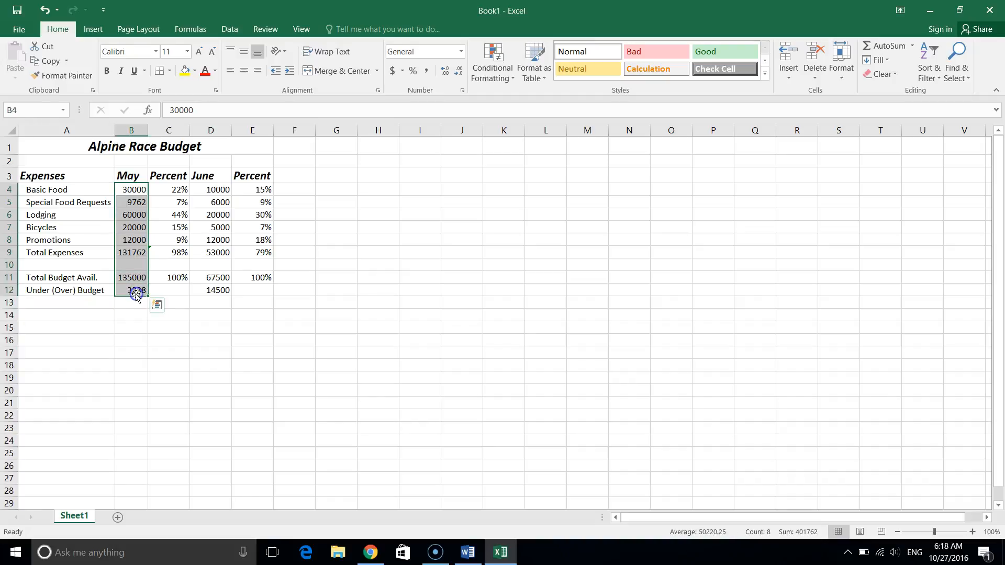
pyautogui.keyDown('ctrl'); pyautogui.click(215, 188); pyautogui.keyUp('ctrl')
pyautogui.moveTo(210, 205); pyautogui.dragTo(206, 289)
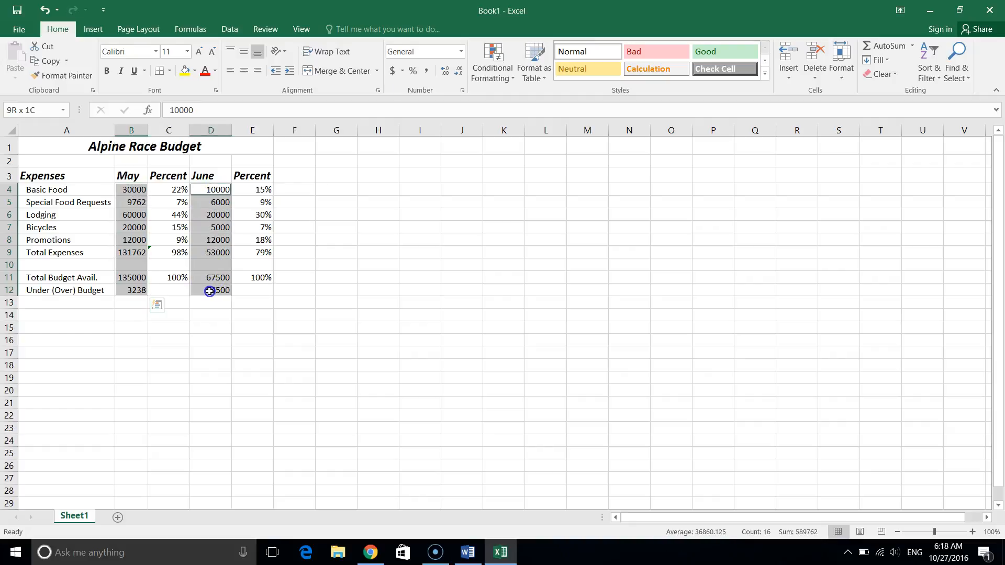
pyautogui.click(392, 71)
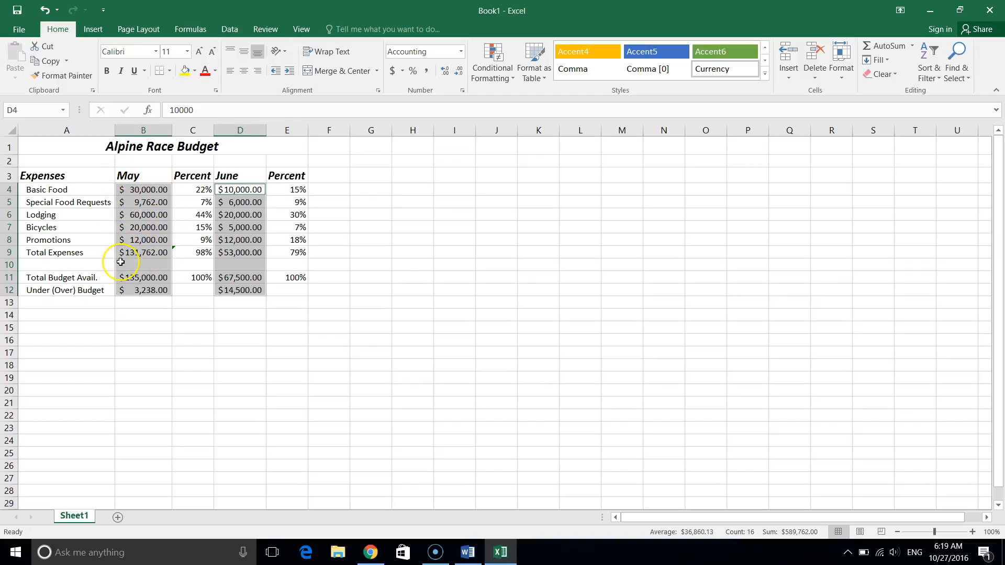
# Try the Currency number format on the May and June amounts, undo it, and deselect the cells
pyautogui.click(428, 52)
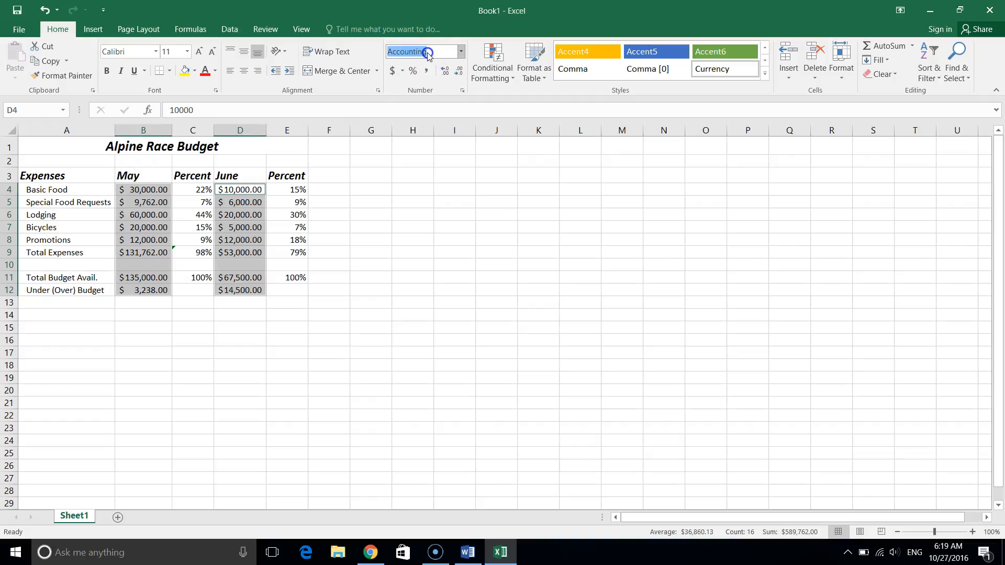
pyautogui.click(460, 51)
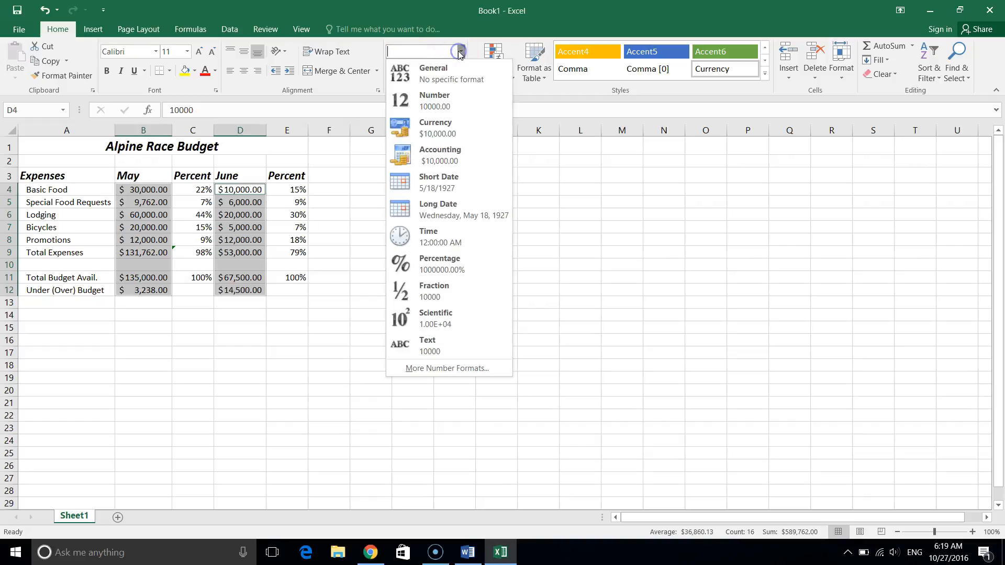
pyautogui.click(429, 133)
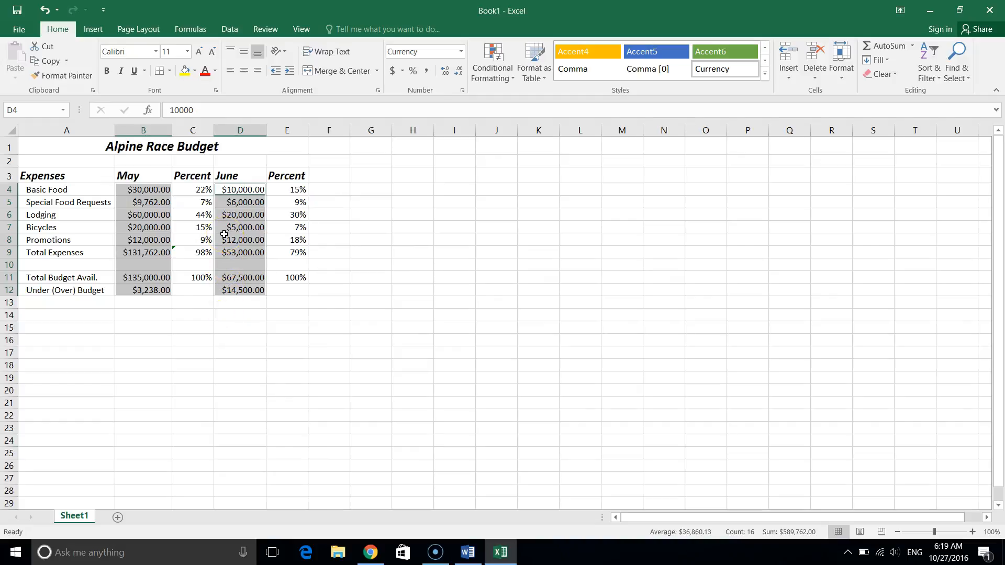
pyautogui.hotkey('ctrl', 'z')
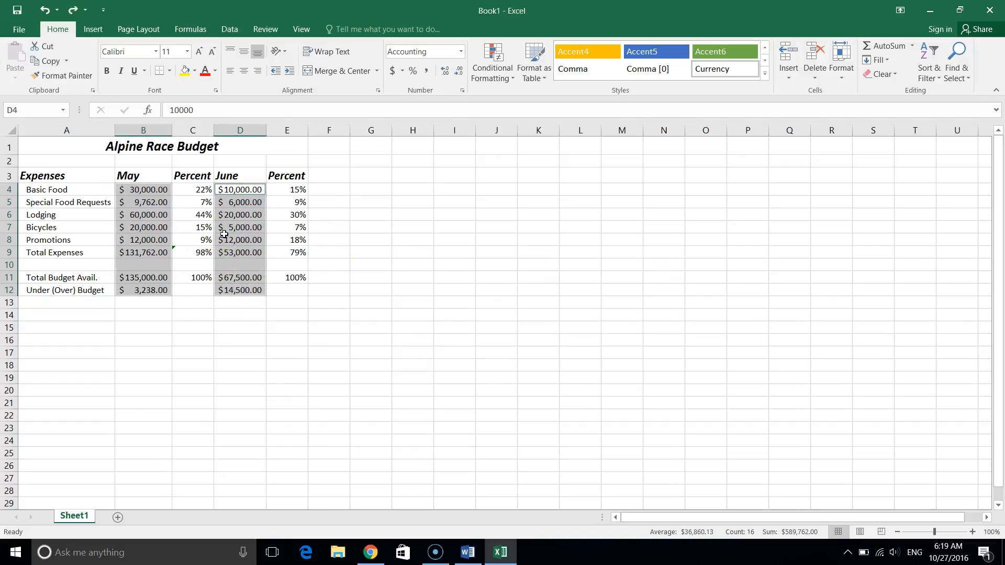
pyautogui.click(427, 324)
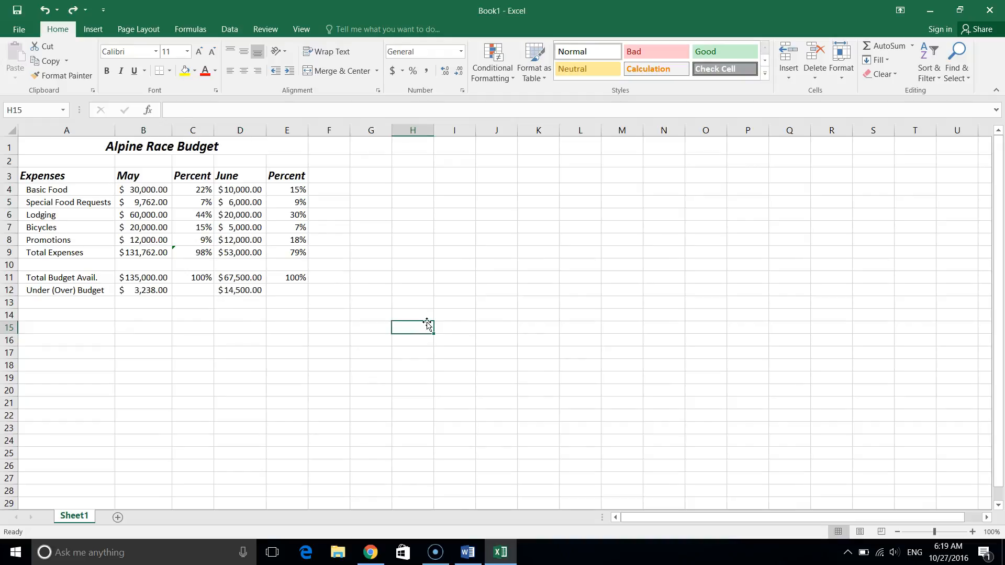
pyautogui.click(403, 336)
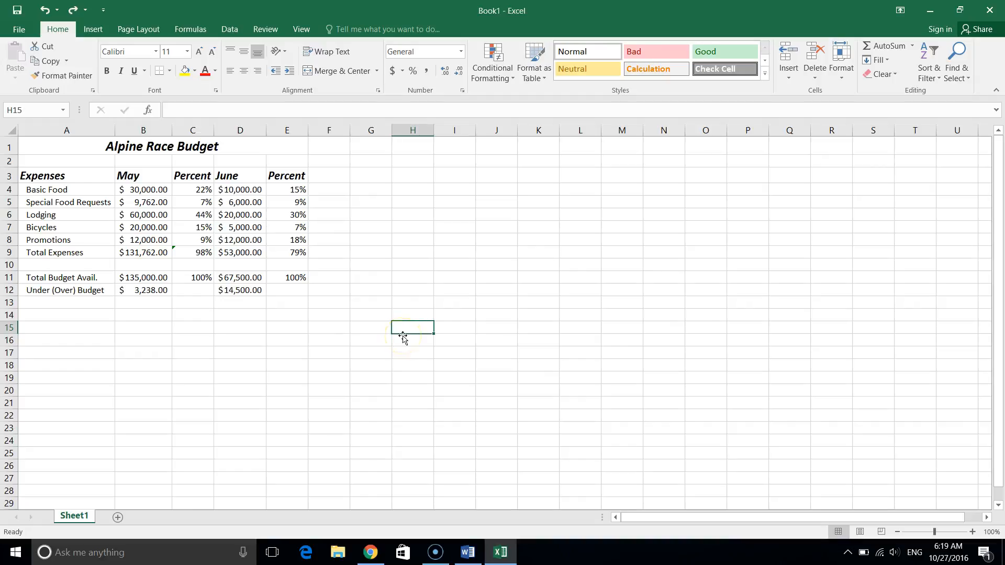